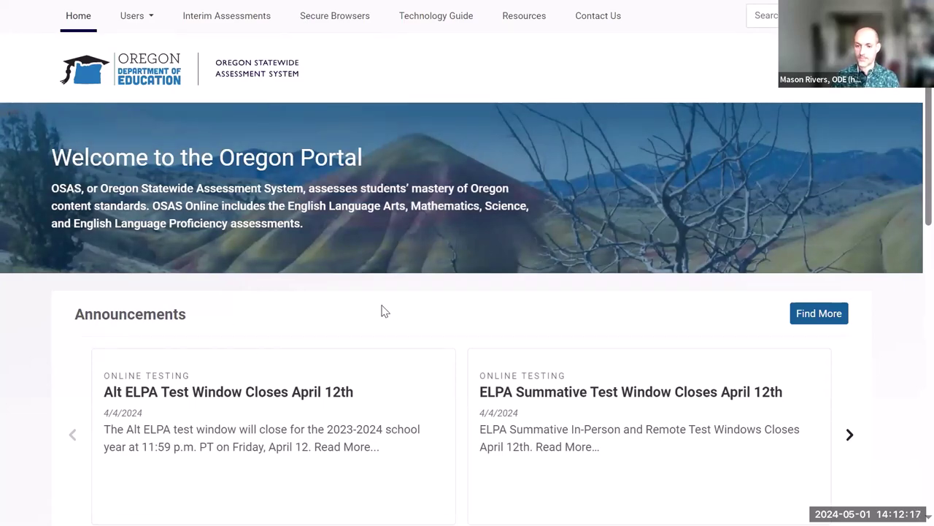
Open the Sample & Training Tests site from the portal's Quick Access section and sign in as a guest user in a guest session.
{"action": "scroll", "coordinate": [375, 285], "scroll_direction": "down", "scroll_amount": 10}
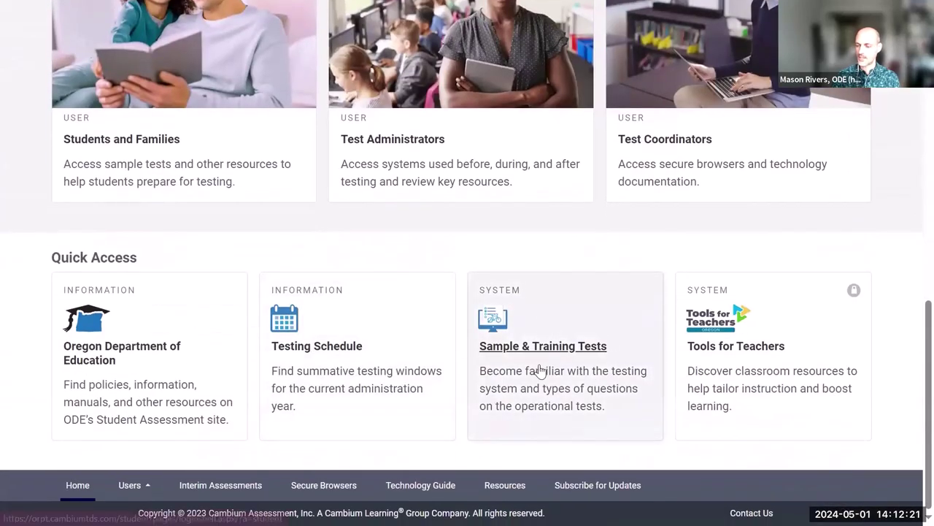
{"action": "left_click", "coordinate": [545, 353]}
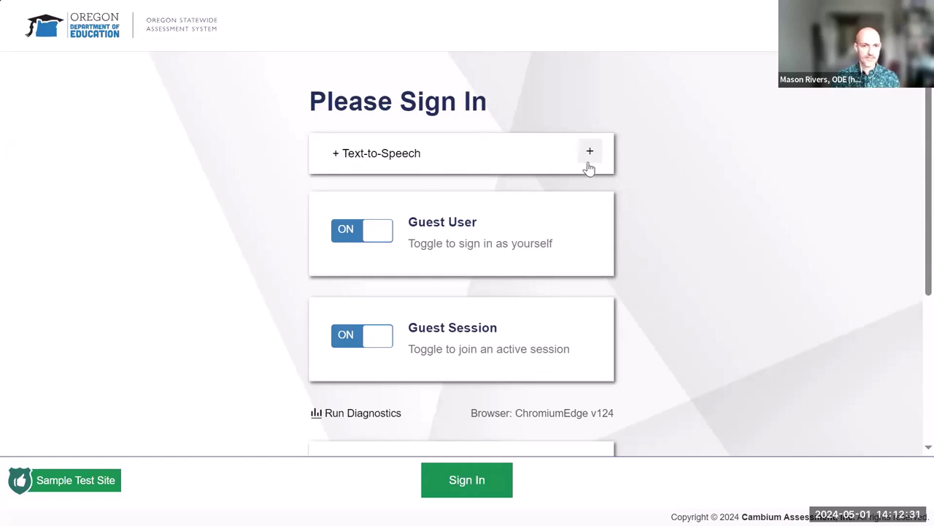
{"action": "scroll", "coordinate": [277, 226], "scroll_direction": "down", "scroll_amount": 2}
{"action": "left_click", "coordinate": [452, 479]}
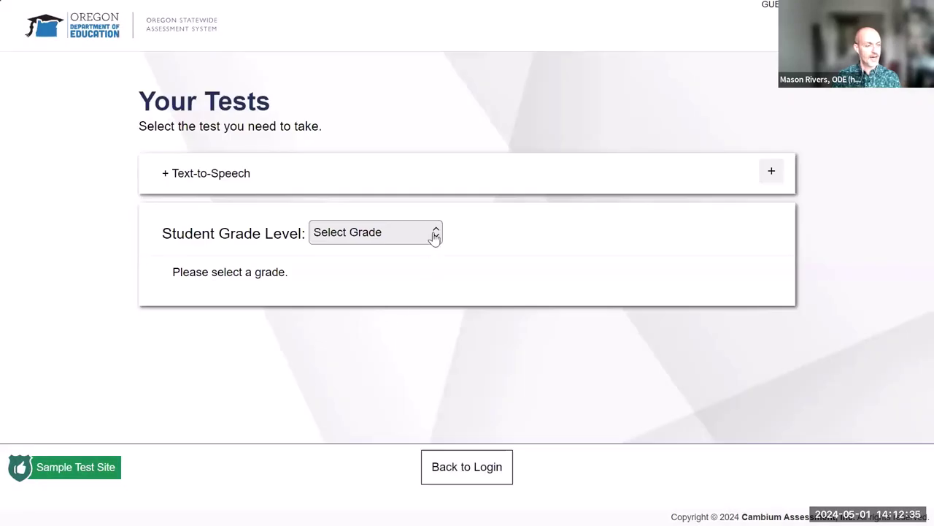
Select student grade level 5 and start the Grade 5 ELA CAT Sample Test under OSAS Summative ELA, Math, and Science.
{"action": "left_click", "coordinate": [433, 234]}
{"action": "left_click", "coordinate": [367, 400]}
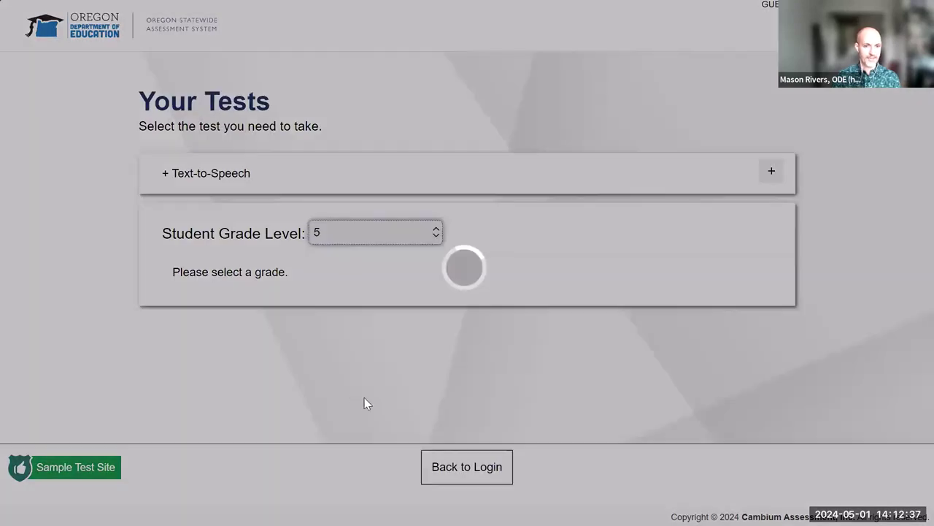
{"action": "scroll", "coordinate": [102, 186], "scroll_direction": "down", "scroll_amount": 3}
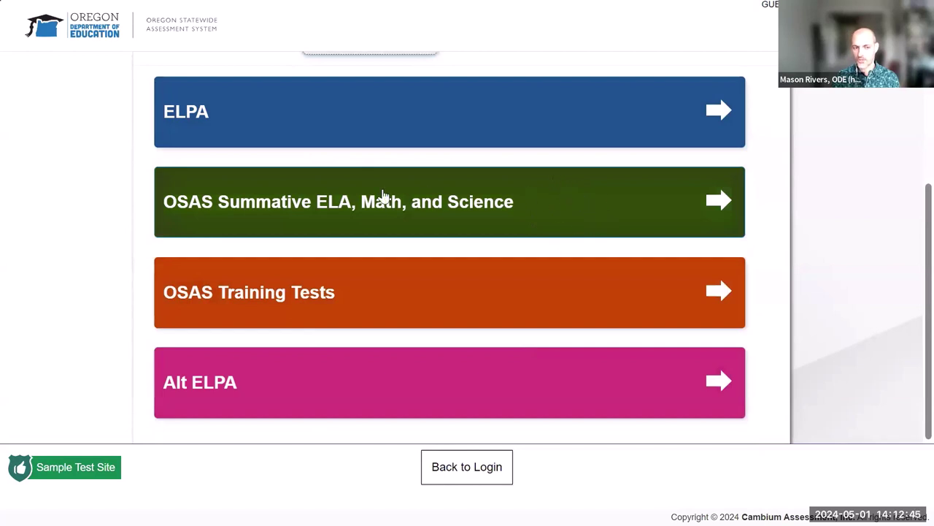
{"action": "left_click", "coordinate": [508, 210]}
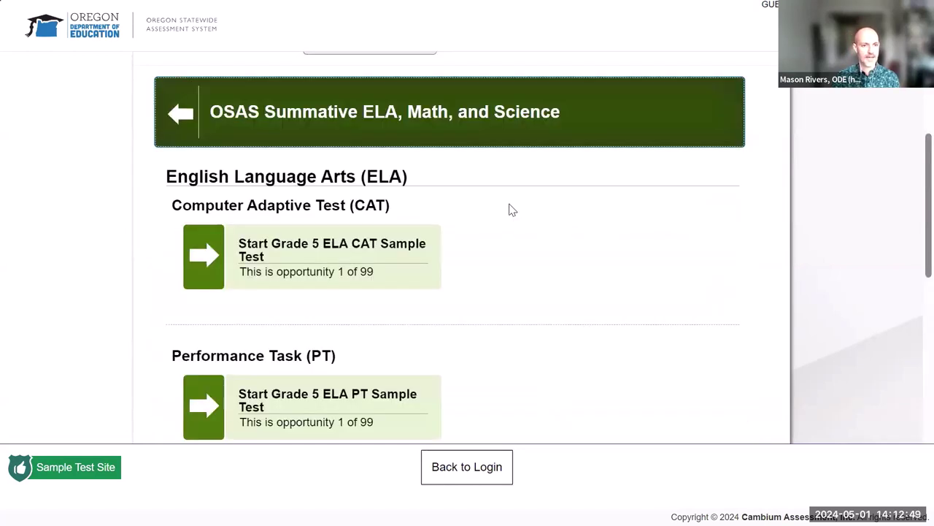
{"action": "left_click", "coordinate": [371, 252]}
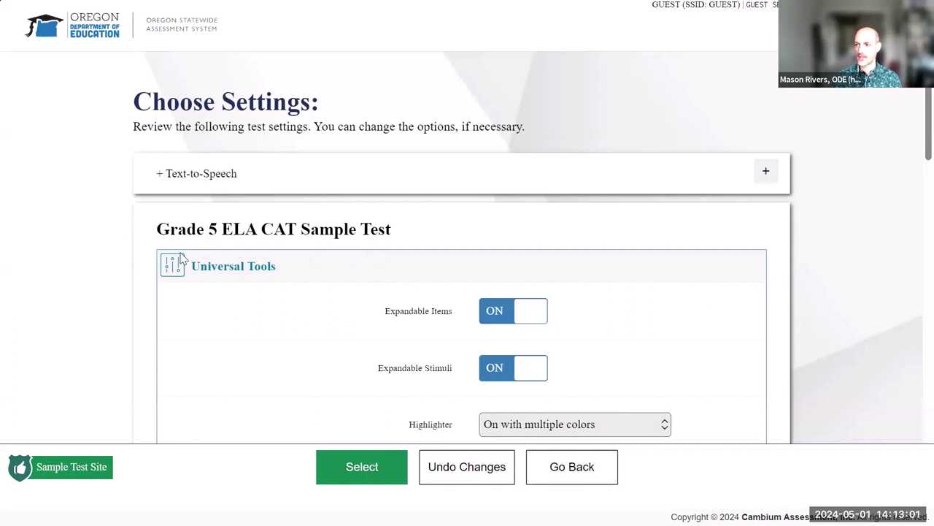
In the embedded designated supports, set Text-to-Speech to Items & Stimuli (Accommodation) and turn TTS Tracking on.
{"action": "scroll", "coordinate": [268, 229], "scroll_direction": "down", "scroll_amount": 5}
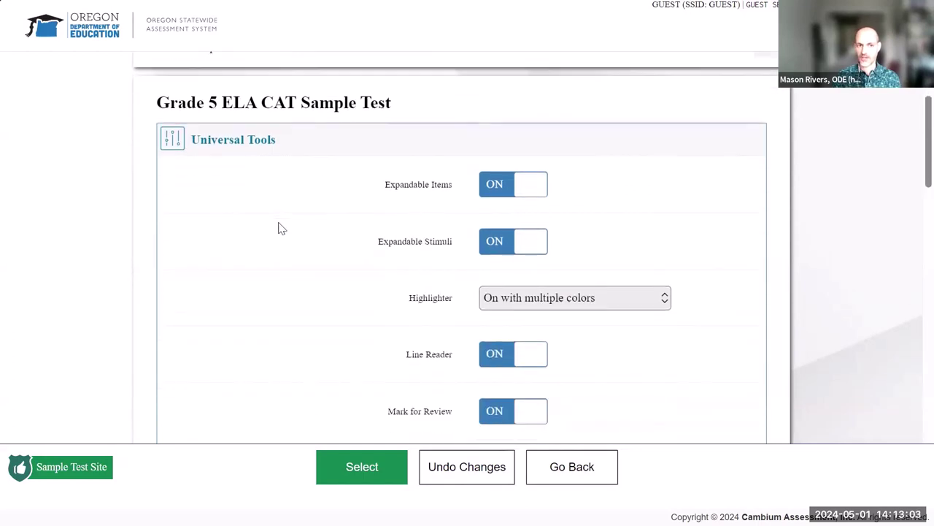
{"action": "scroll", "coordinate": [278, 227], "scroll_direction": "down", "scroll_amount": 2}
{"action": "scroll", "coordinate": [277, 227], "scroll_direction": "up", "scroll_amount": 3}
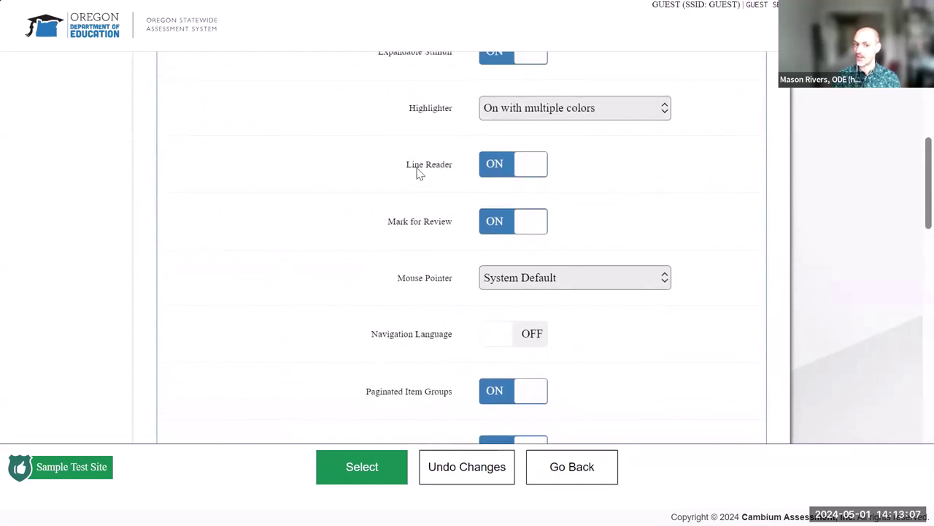
{"action": "scroll", "coordinate": [410, 180], "scroll_direction": "up", "scroll_amount": 3}
{"action": "scroll", "coordinate": [410, 181], "scroll_direction": "down", "scroll_amount": 2}
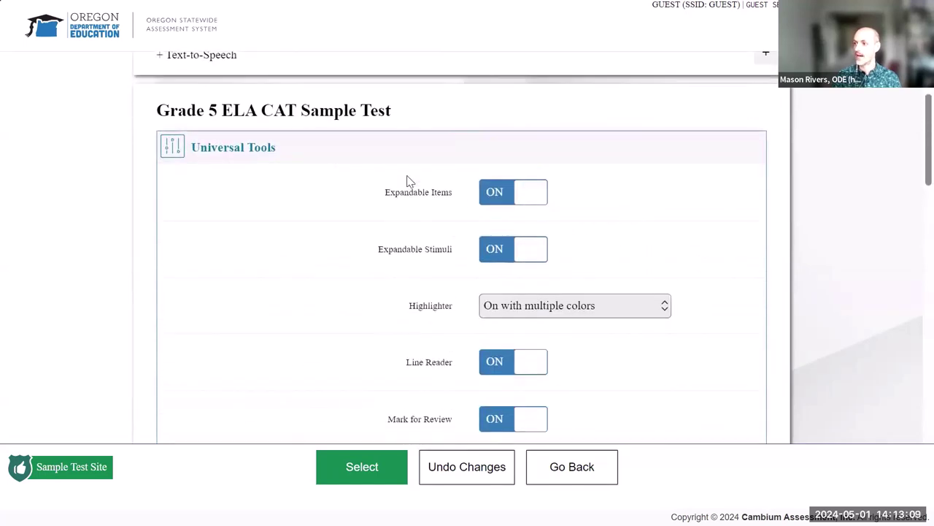
{"action": "scroll", "coordinate": [410, 182], "scroll_direction": "down", "scroll_amount": 9}
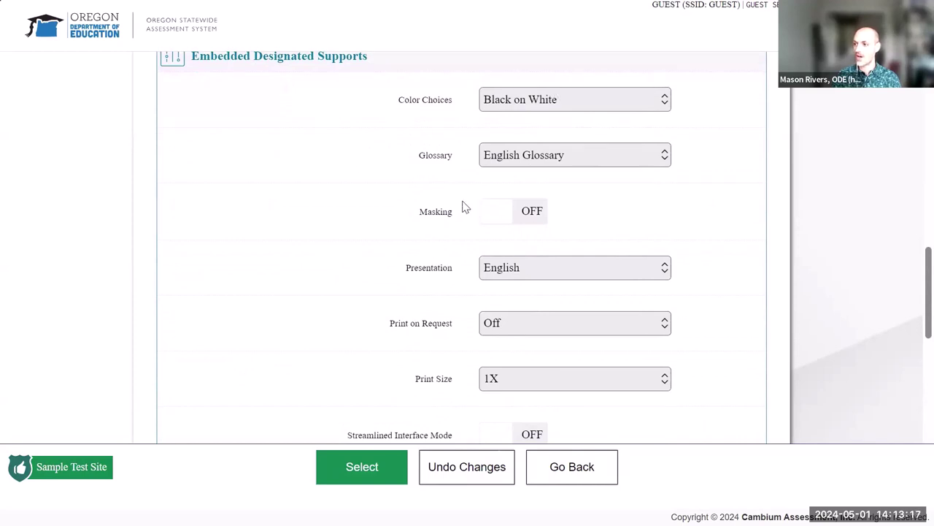
{"action": "scroll", "coordinate": [465, 247], "scroll_direction": "down", "scroll_amount": 1}
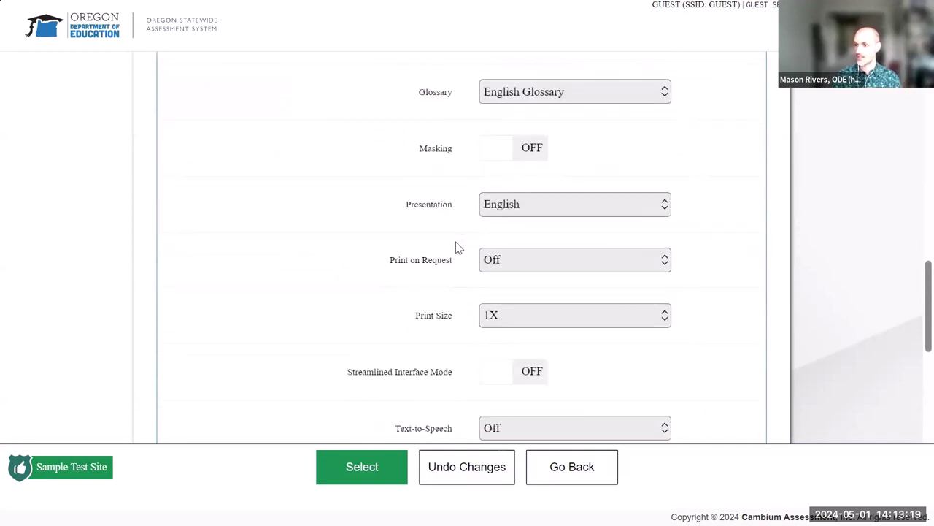
{"action": "scroll", "coordinate": [458, 248], "scroll_direction": "down", "scroll_amount": 1}
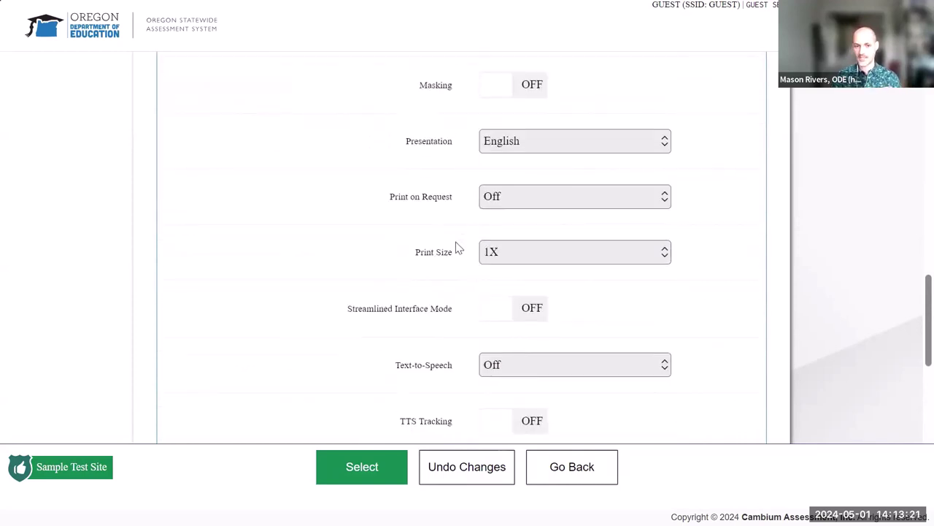
{"action": "scroll", "coordinate": [378, 237], "scroll_direction": "down", "scroll_amount": 1}
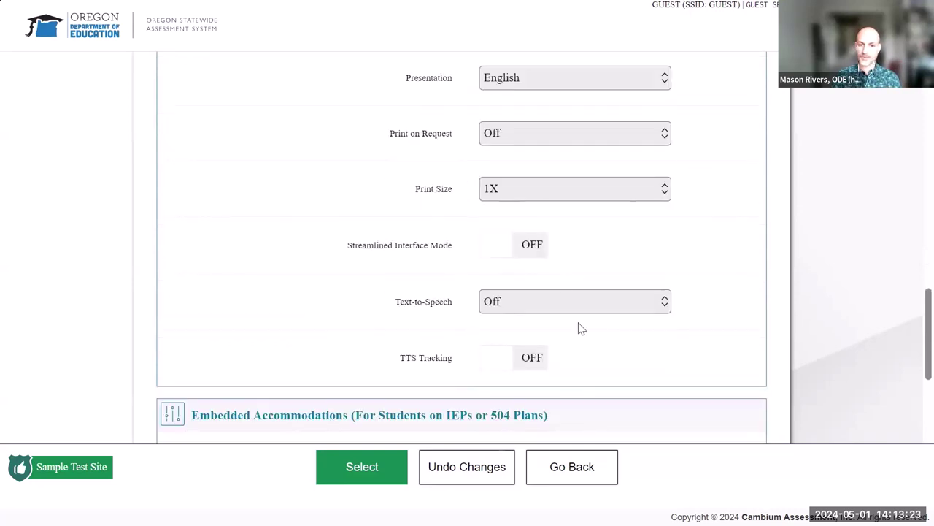
{"action": "left_click", "coordinate": [633, 308]}
{"action": "left_click", "coordinate": [629, 384]}
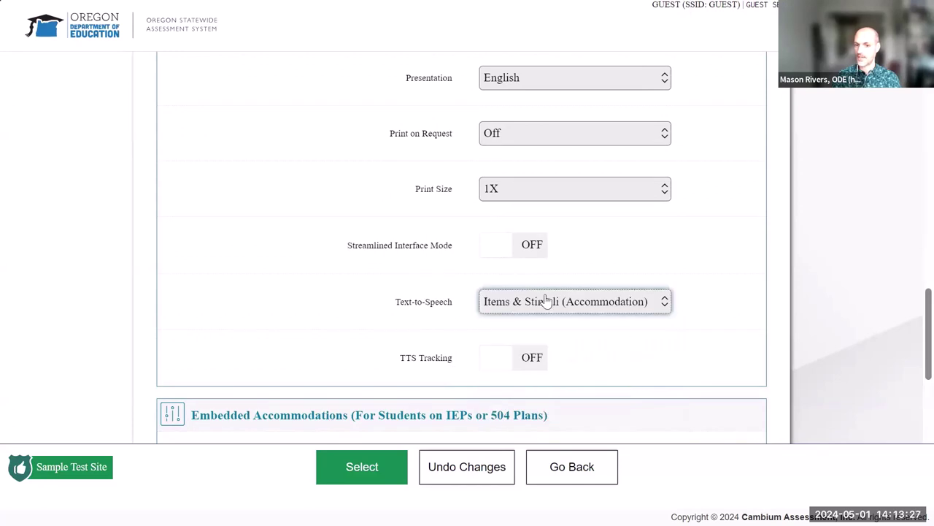
{"action": "left_click", "coordinate": [496, 361]}
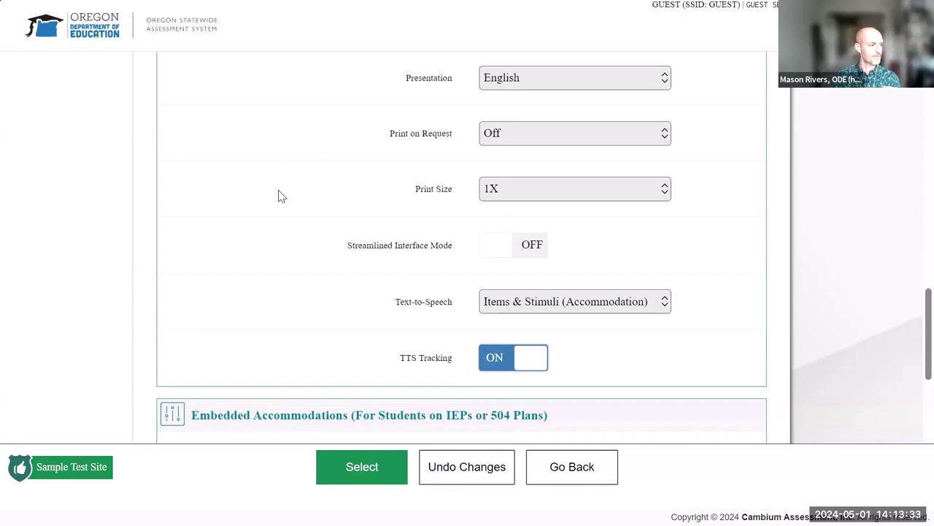
Review the embedded accommodations and submit the chosen test settings to continue to the audio/video checks.
{"action": "scroll", "coordinate": [278, 196], "scroll_direction": "down", "scroll_amount": 5}
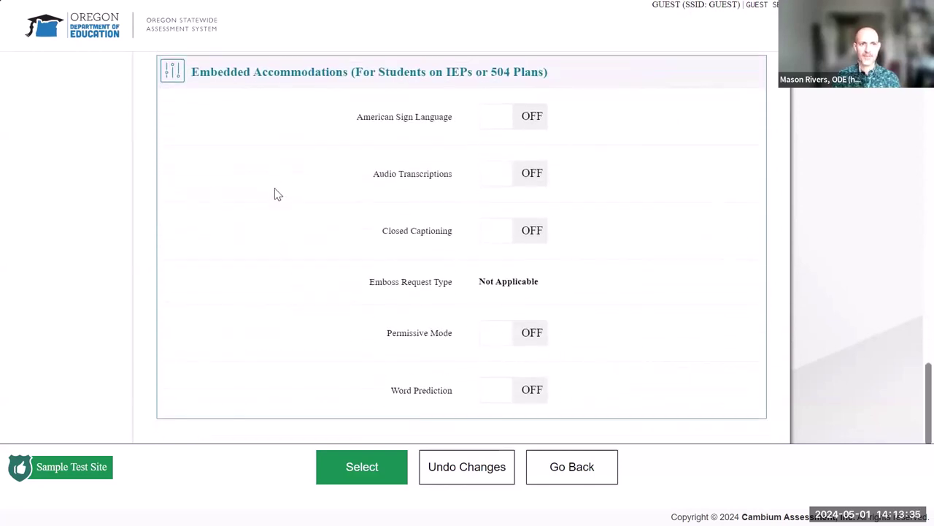
{"action": "scroll", "coordinate": [278, 195], "scroll_direction": "down", "scroll_amount": 1}
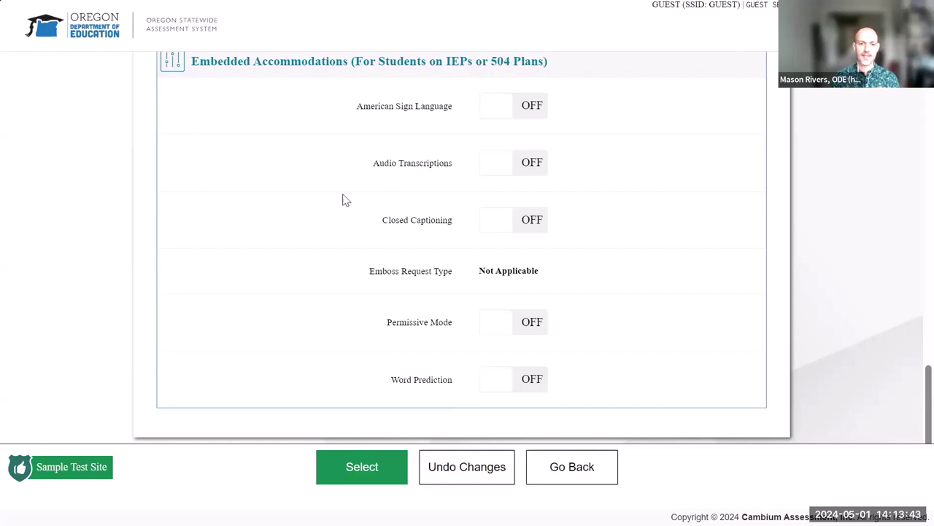
{"action": "scroll", "coordinate": [329, 209], "scroll_direction": "up", "scroll_amount": 1}
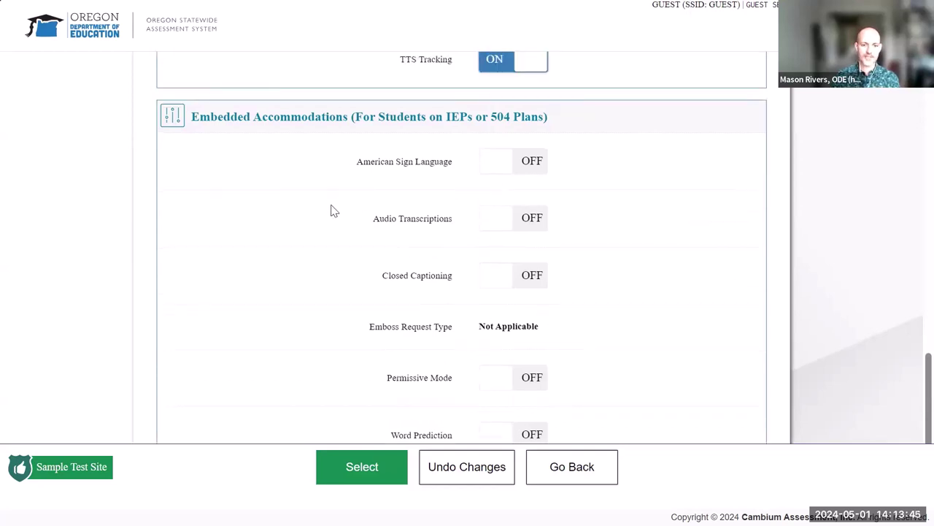
{"action": "scroll", "coordinate": [330, 211], "scroll_direction": "down", "scroll_amount": 1}
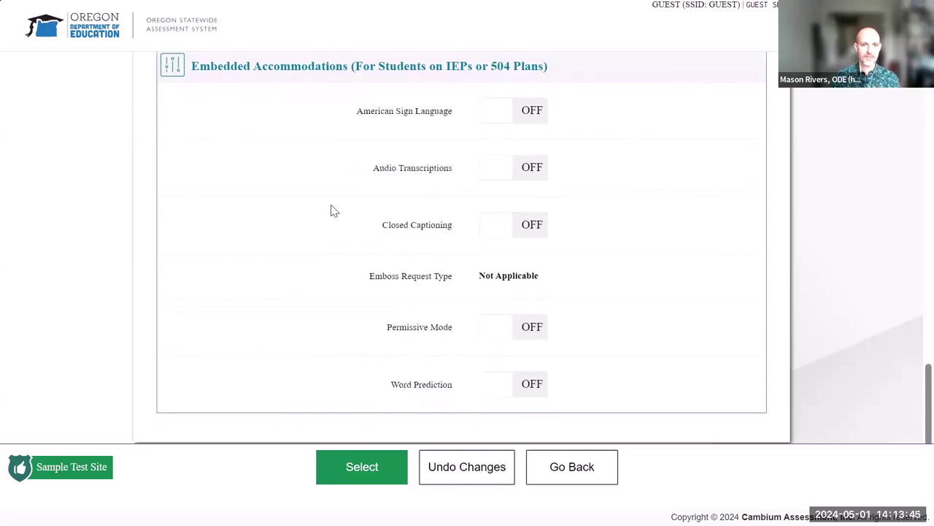
{"action": "left_click", "coordinate": [368, 468]}
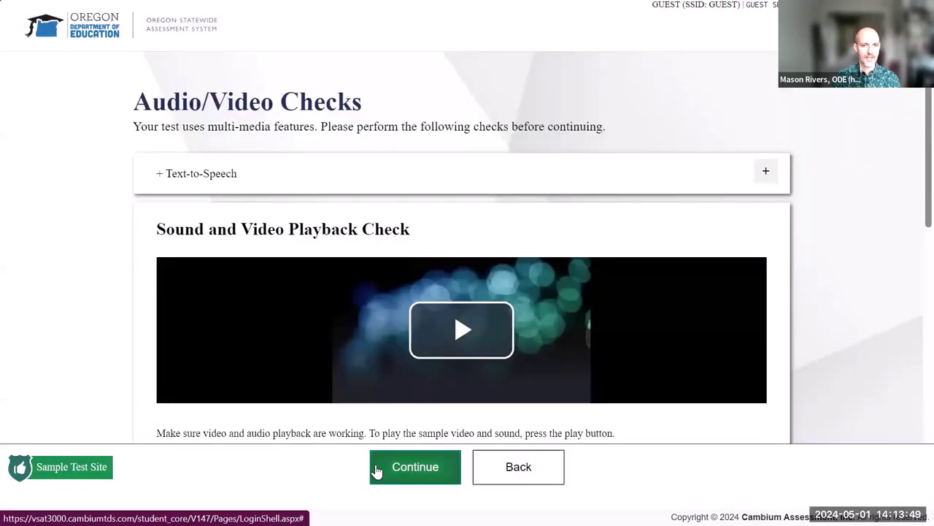
Play the sample video in the Sound and Video Playback Check and report that the video and sound could be played.
{"action": "scroll", "coordinate": [299, 297], "scroll_direction": "down", "scroll_amount": 2}
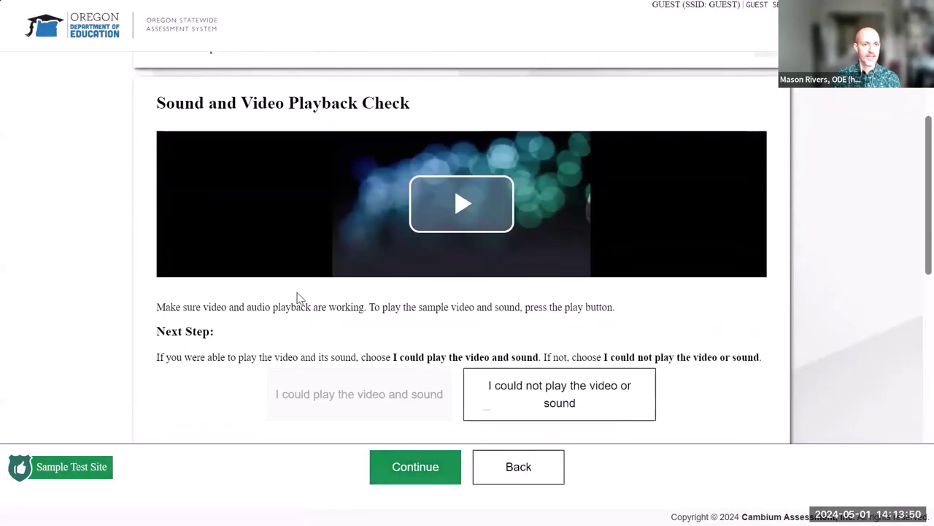
{"action": "left_click", "coordinate": [481, 204]}
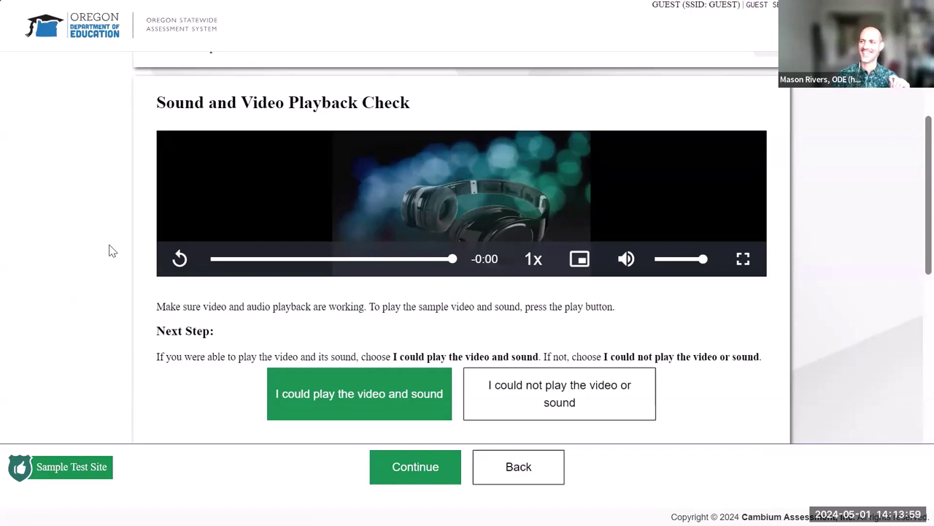
{"action": "scroll", "coordinate": [109, 250], "scroll_direction": "down", "scroll_amount": 1}
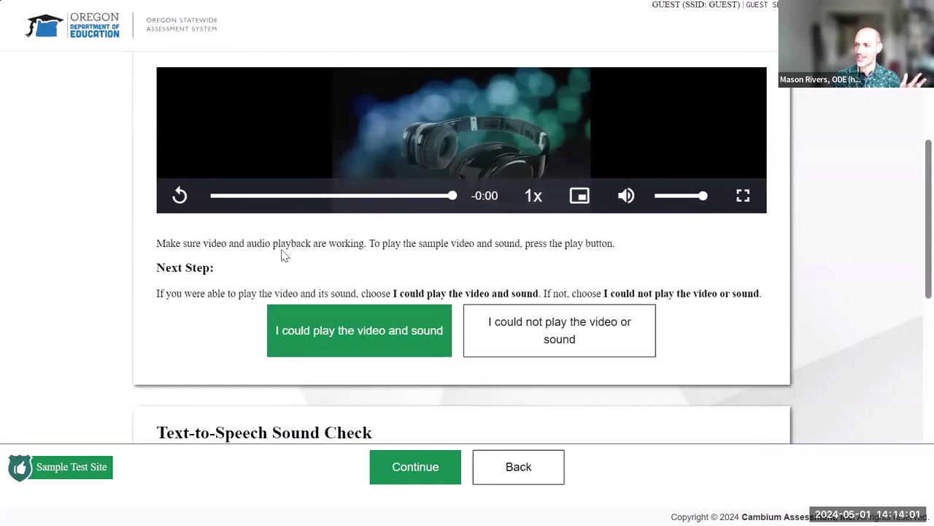
{"action": "left_click", "coordinate": [340, 333]}
Play the text-to-speech sample, change the voice pack to Microsoft Mark - English (United States), and play the sample again.
{"action": "scroll", "coordinate": [60, 280], "scroll_direction": "down", "scroll_amount": 1}
{"action": "scroll", "coordinate": [60, 280], "scroll_direction": "down", "scroll_amount": 4}
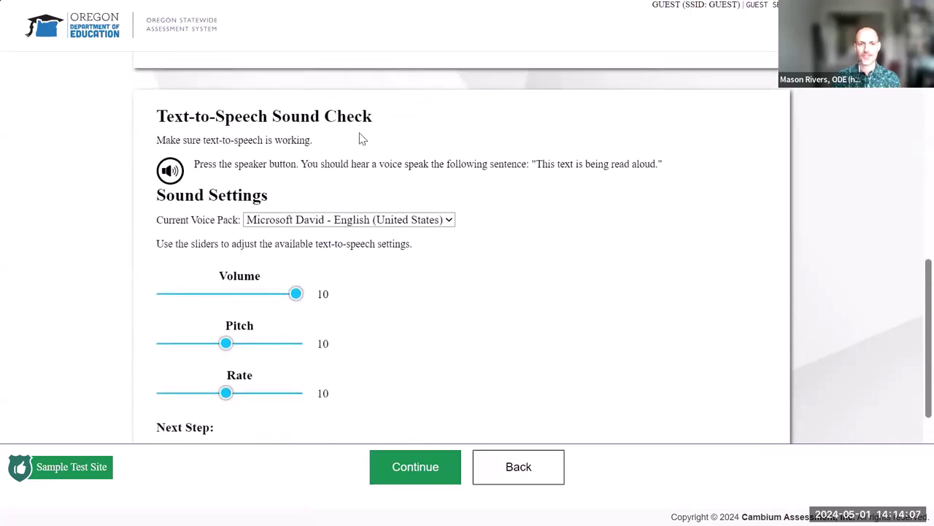
{"action": "scroll", "coordinate": [360, 138], "scroll_direction": "down", "scroll_amount": 1}
{"action": "left_click", "coordinate": [172, 108]}
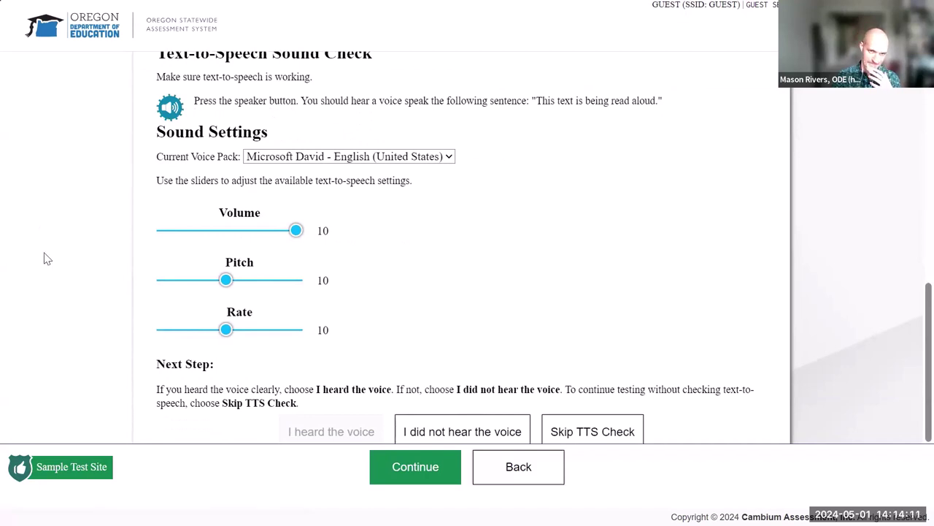
{"action": "left_click", "coordinate": [450, 156]}
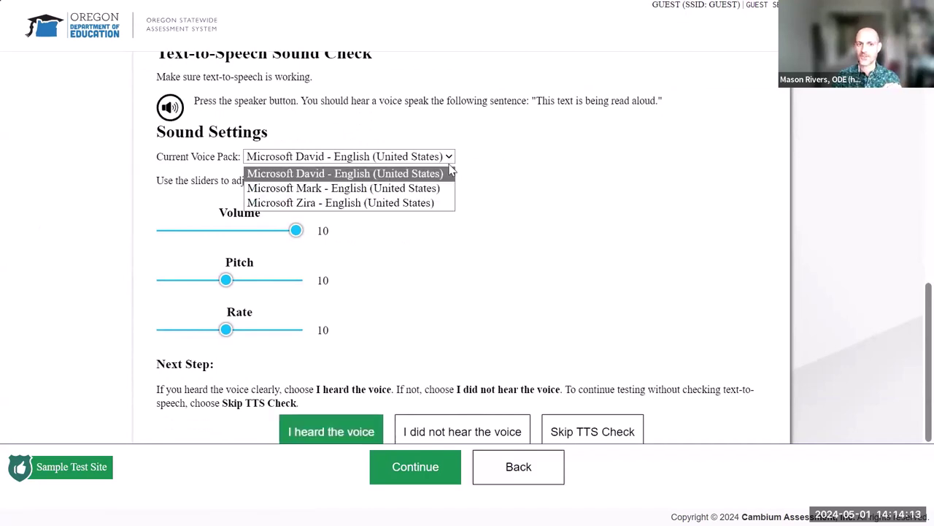
{"action": "left_click", "coordinate": [322, 190]}
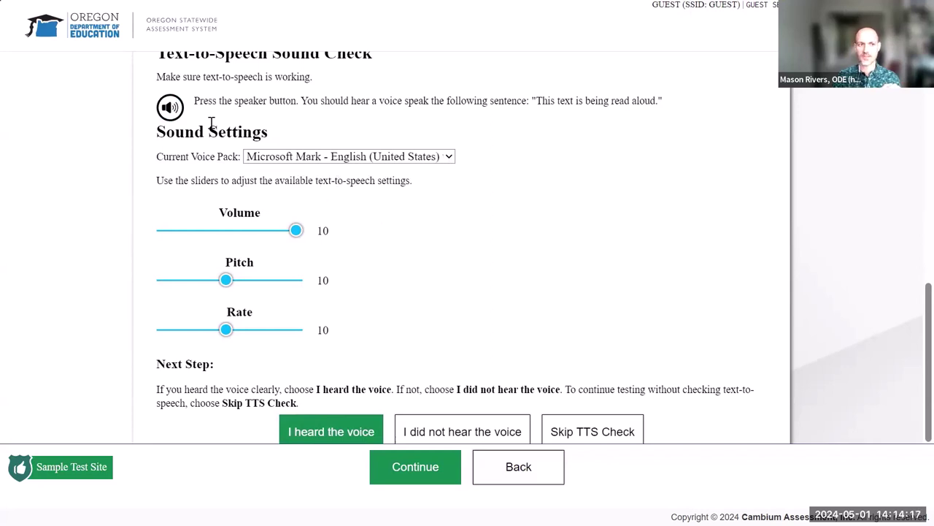
{"action": "left_click", "coordinate": [170, 107]}
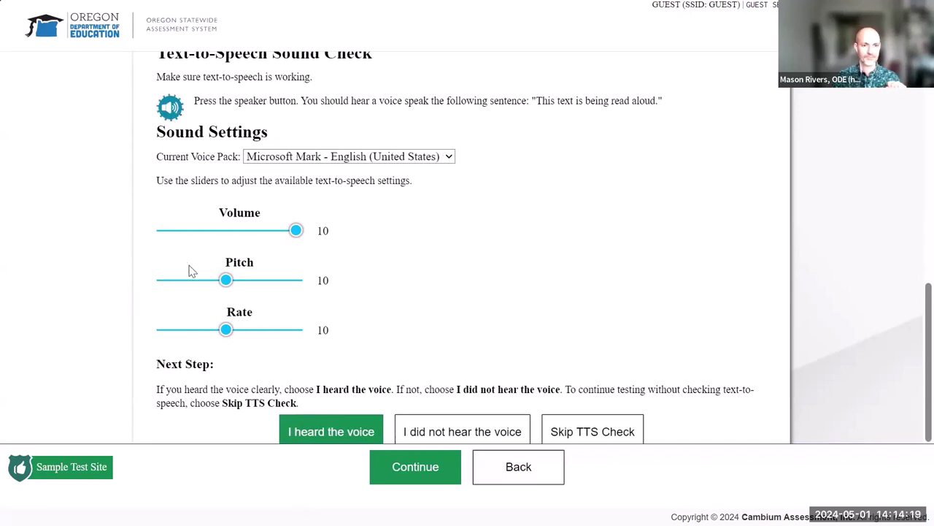
Try the text-to-speech voice with pitch 15 and rate 18, playing the sample sentence after each change.
{"action": "left_click_drag", "start_coordinate": [228, 284], "coordinate": [261, 281]}
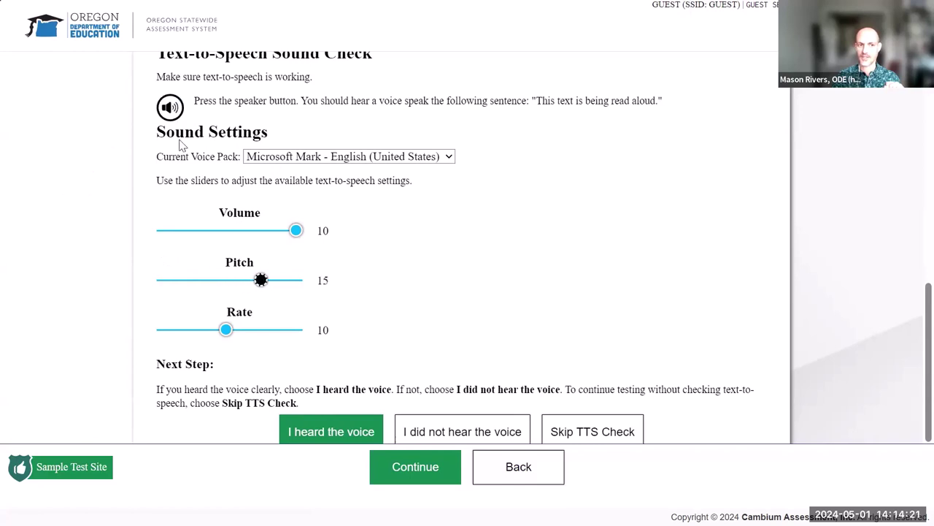
{"action": "left_click", "coordinate": [170, 110]}
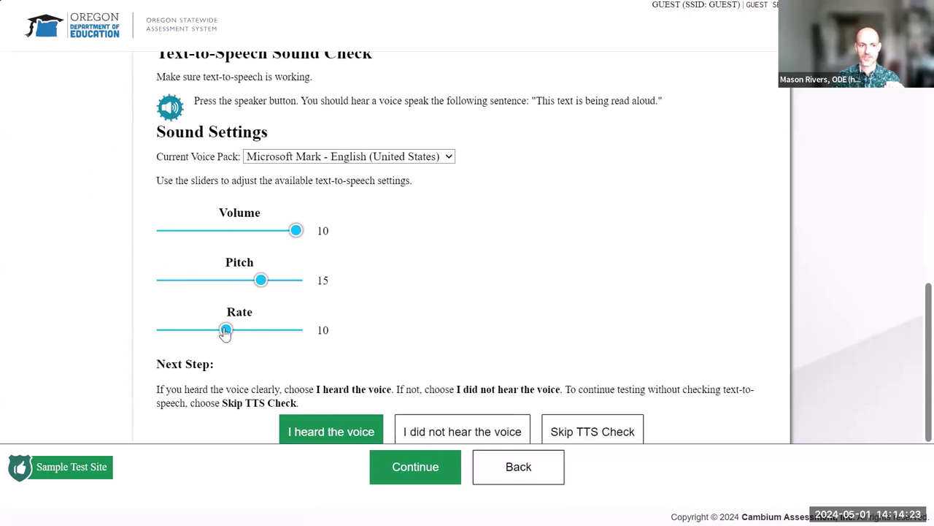
{"action": "left_click_drag", "start_coordinate": [227, 331], "coordinate": [282, 330]}
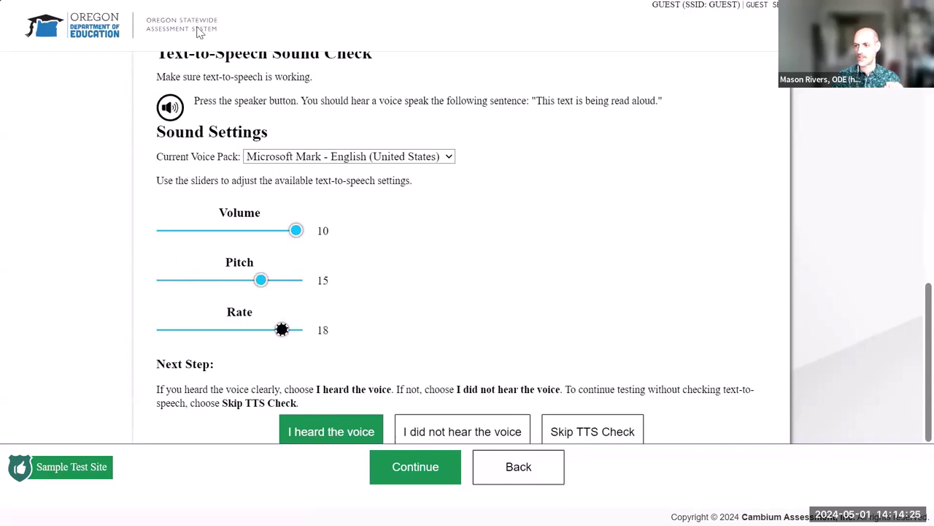
{"action": "left_click", "coordinate": [170, 108]}
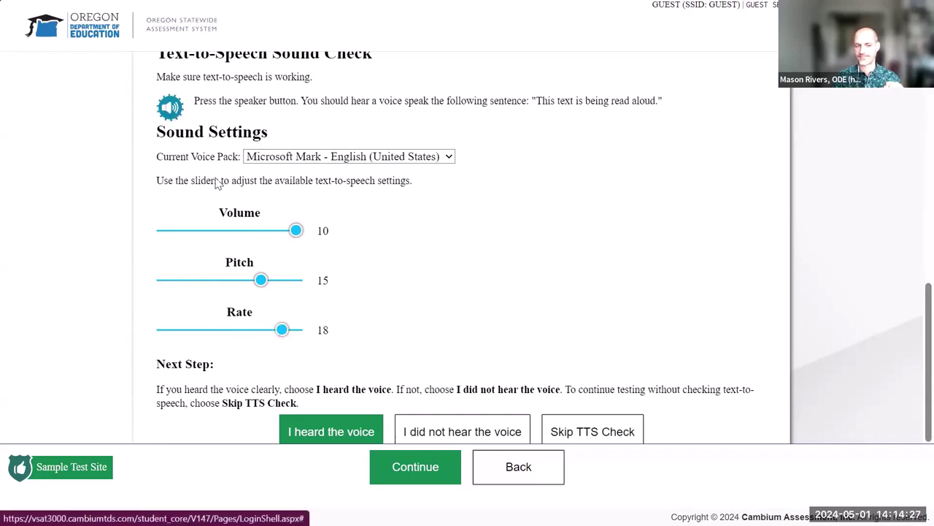
Return both the text-to-speech pitch and rate to 10.
{"action": "left_click_drag", "start_coordinate": [282, 329], "coordinate": [233, 329]}
{"action": "left_click_drag", "start_coordinate": [261, 282], "coordinate": [226, 281]}
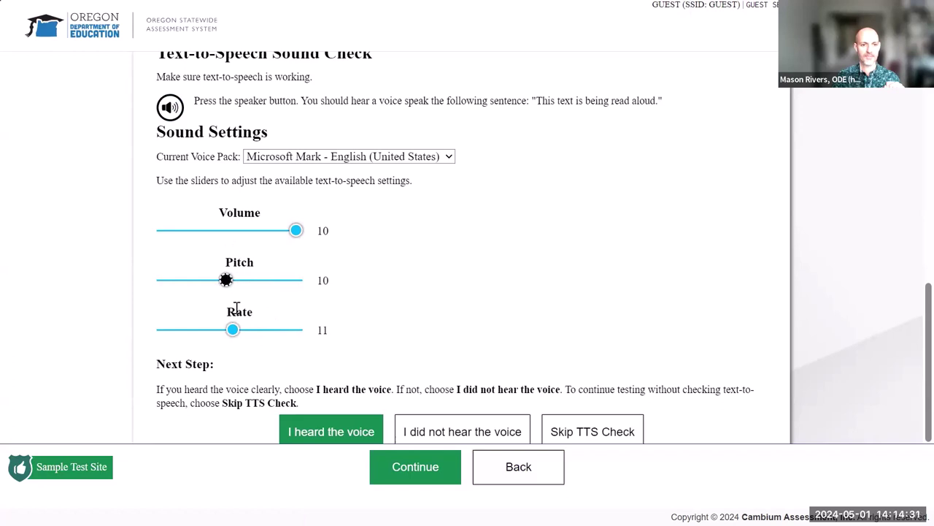
{"action": "left_click_drag", "start_coordinate": [233, 330], "coordinate": [227, 330]}
{"action": "scroll", "coordinate": [473, 256], "scroll_direction": "down", "scroll_amount": 1}
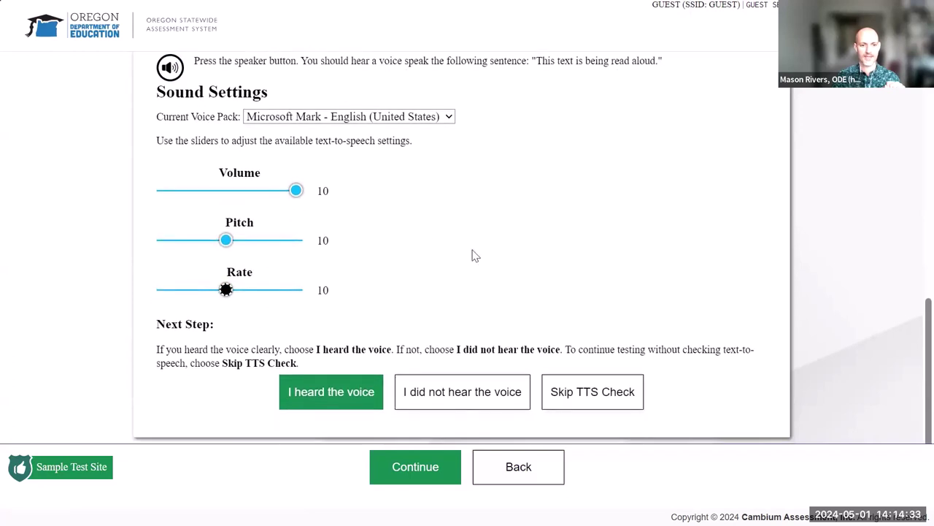
Report that the text-to-speech voice was heard and begin the test from the Instructions and Help page.
{"action": "left_click", "coordinate": [348, 400]}
{"action": "left_click", "coordinate": [408, 476]}
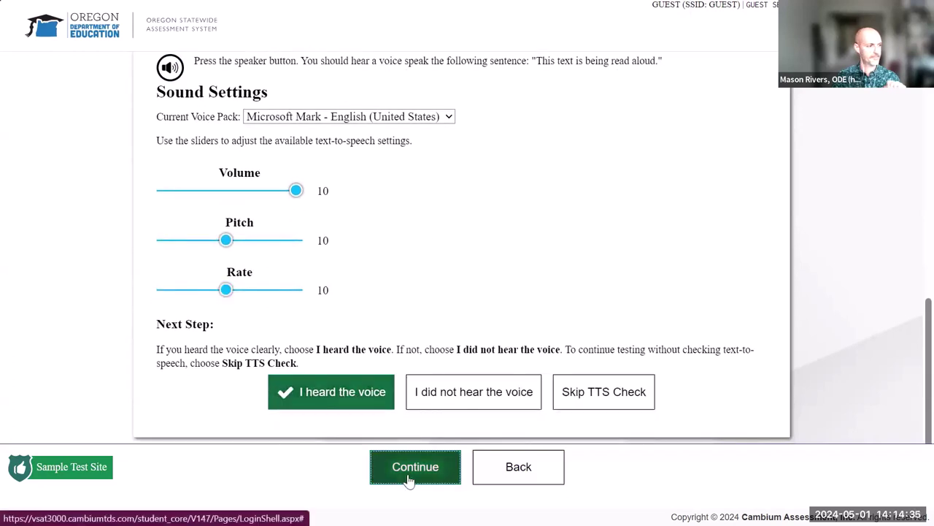
{"action": "scroll", "coordinate": [371, 271], "scroll_direction": "down", "scroll_amount": 1}
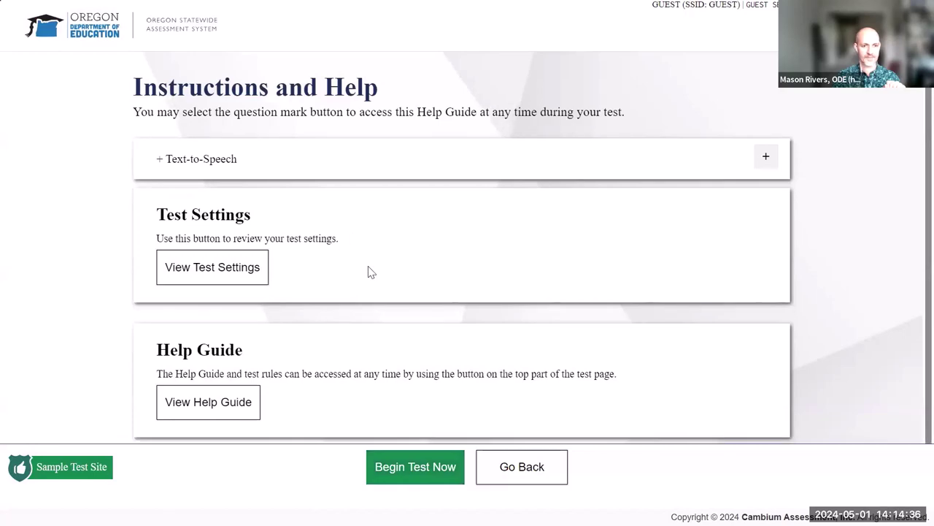
{"action": "left_click", "coordinate": [428, 470]}
Move the line reader down the passage from "Read the passage and answer the questions." to "This was not the first time he had puzzled his grandmother".
{"action": "left_click", "coordinate": [184, 402]}
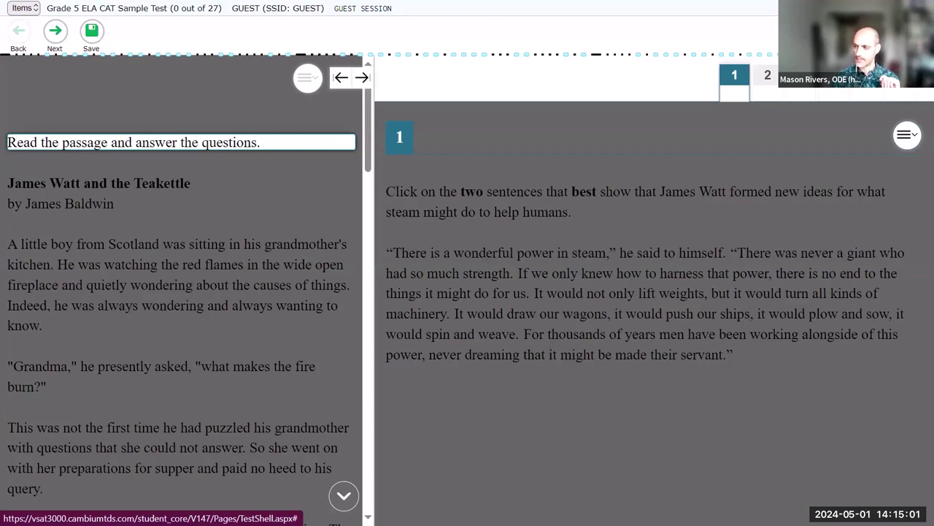
{"action": "key", "text": "Down"}
{"action": "key", "text": "Down"}
{"action": "key", "text": "Down"}
{"action": "key", "text": "Down"}
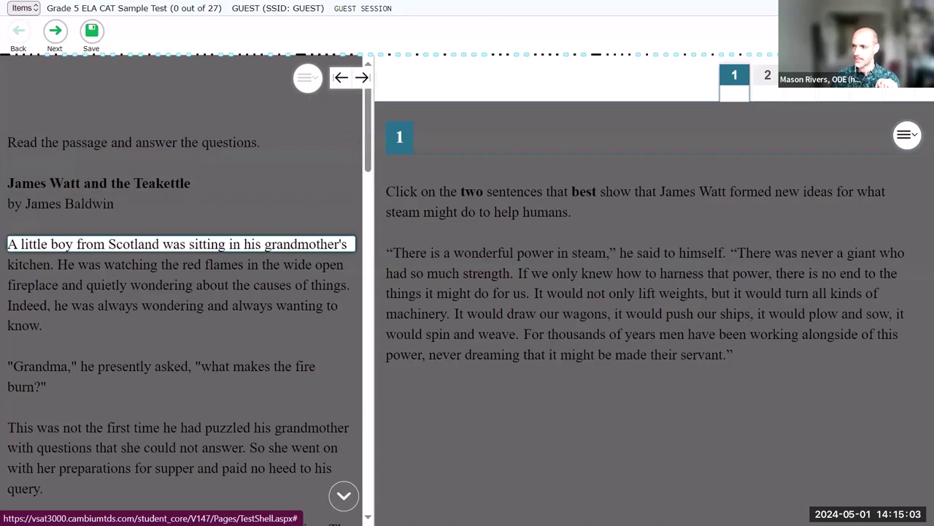
{"action": "key", "text": "Down"}
{"action": "key", "text": "Down"}
{"action": "key", "text": "Down"}
{"action": "key", "text": "Down"}
{"action": "key", "text": "Down"}
{"action": "key", "text": "Down"}
{"action": "key", "text": "Down"}
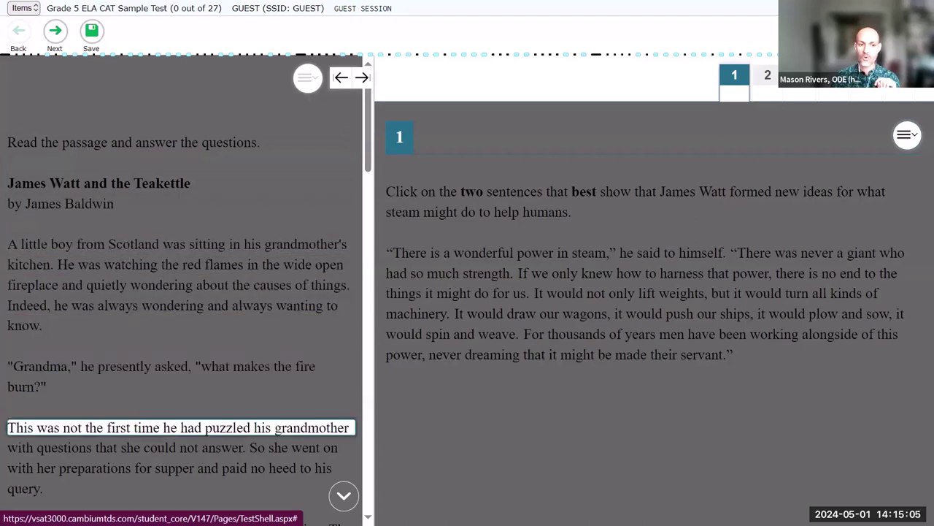
Place the line reader on successive lines of the opening paragraph, from "kitchen. He was watching the red flames" to "know.".
{"action": "left_click", "coordinate": [257, 268]}
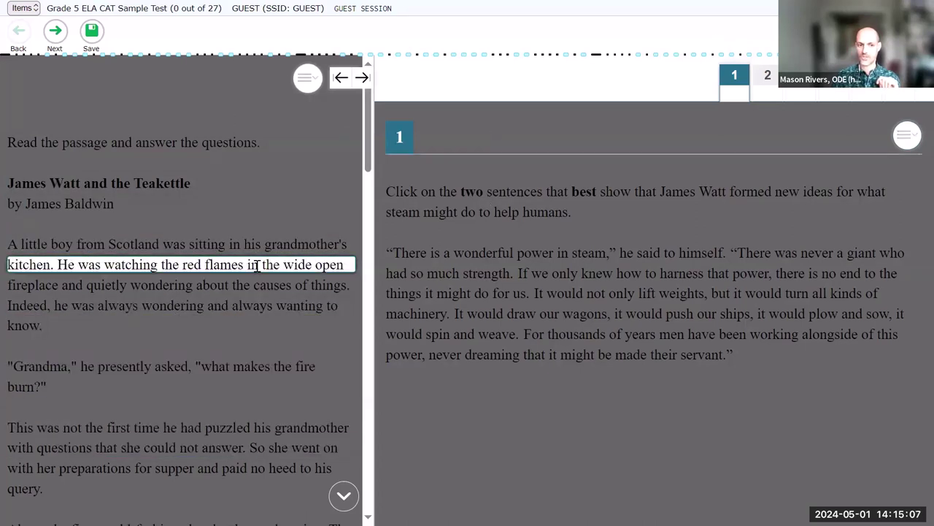
{"action": "left_click", "coordinate": [256, 287]}
{"action": "left_click", "coordinate": [257, 305]}
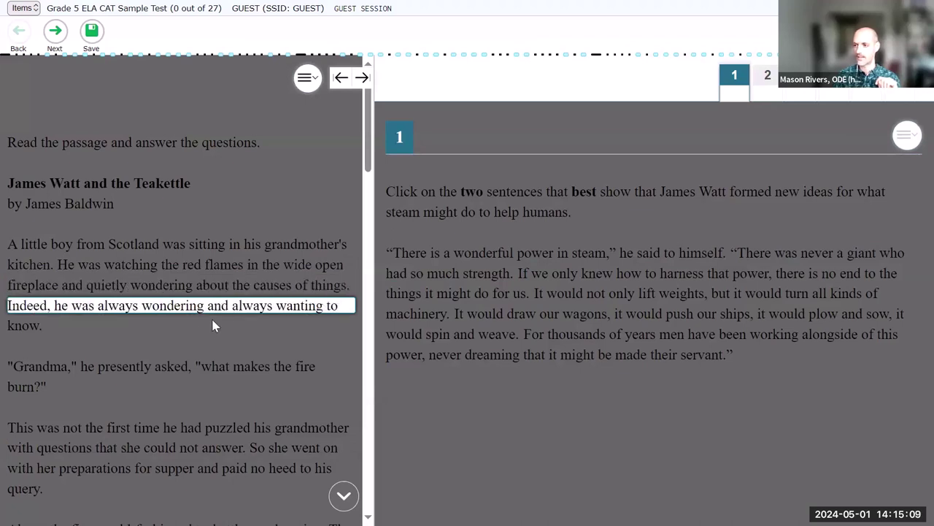
{"action": "left_click", "coordinate": [32, 325]}
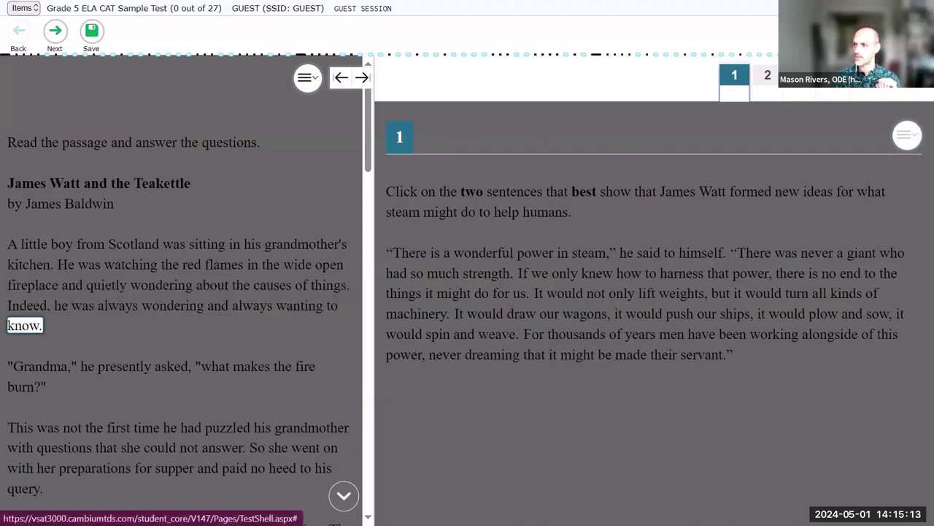
Try selecting the question 1 sentence beginning "It would not only lift weights" as an answer, leaving it unselected.
{"action": "left_click", "coordinate": [687, 296]}
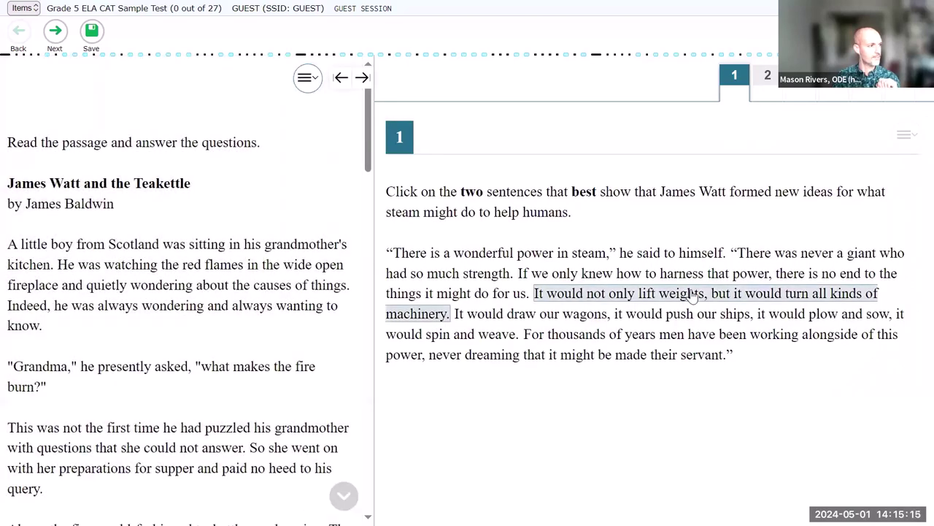
{"action": "left_click", "coordinate": [692, 294]}
{"action": "left_click", "coordinate": [692, 295]}
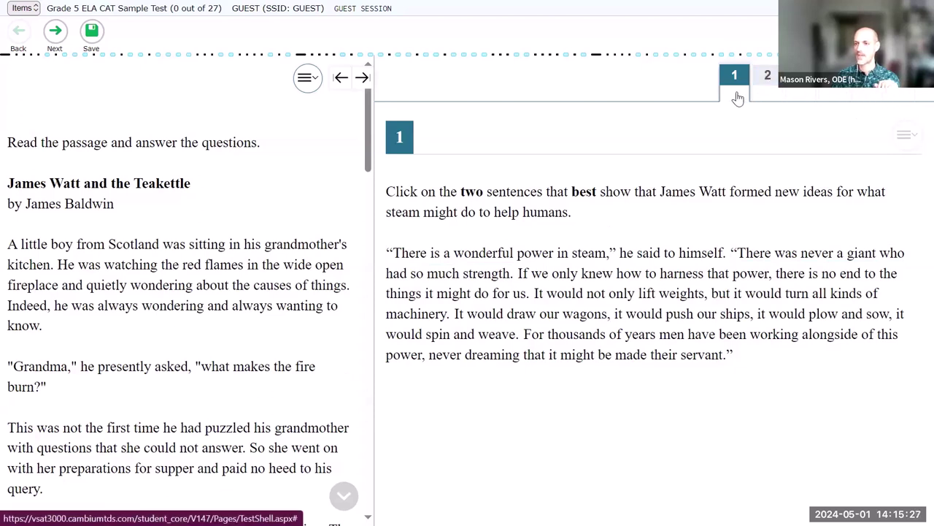
Add the note "Take any notes I want." to question 1's notepad and save it.
{"action": "left_click", "coordinate": [907, 136]}
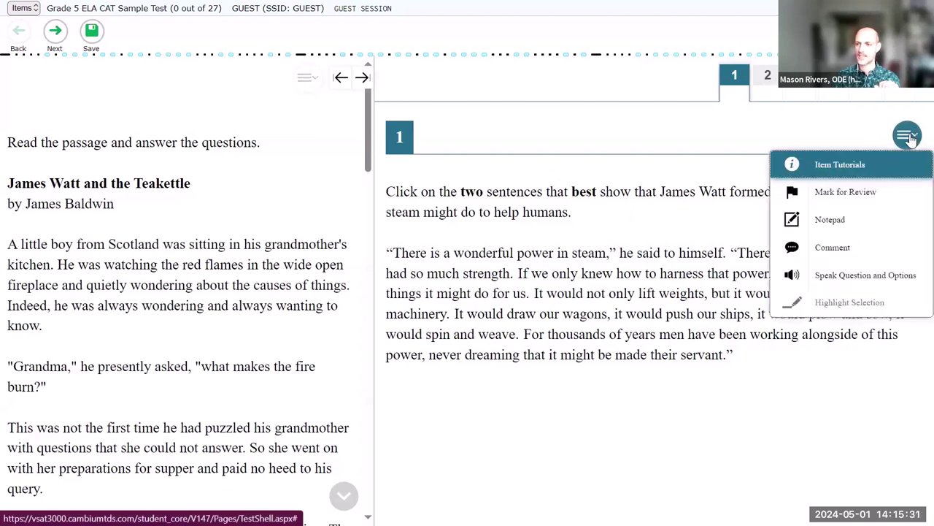
{"action": "left_click", "coordinate": [854, 219]}
{"action": "left_click", "coordinate": [581, 231]}
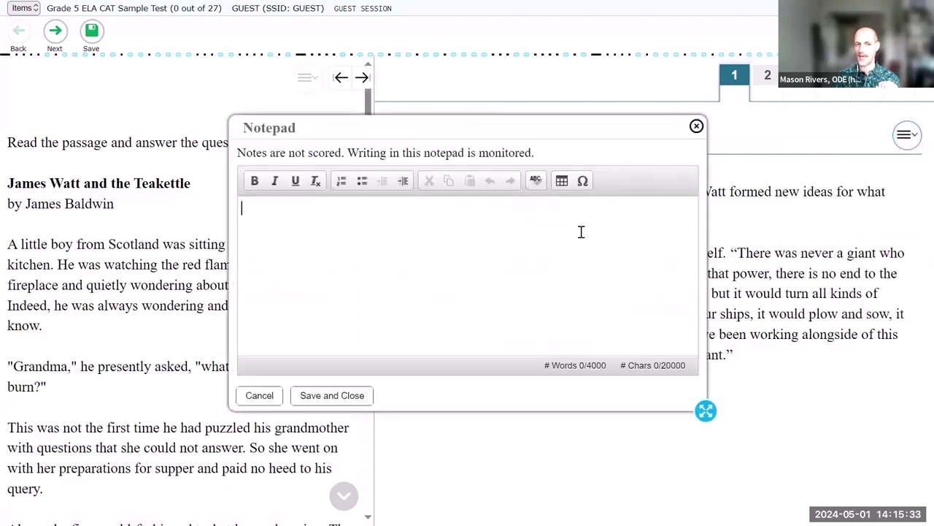
{"action": "type", "text": "Take a"}
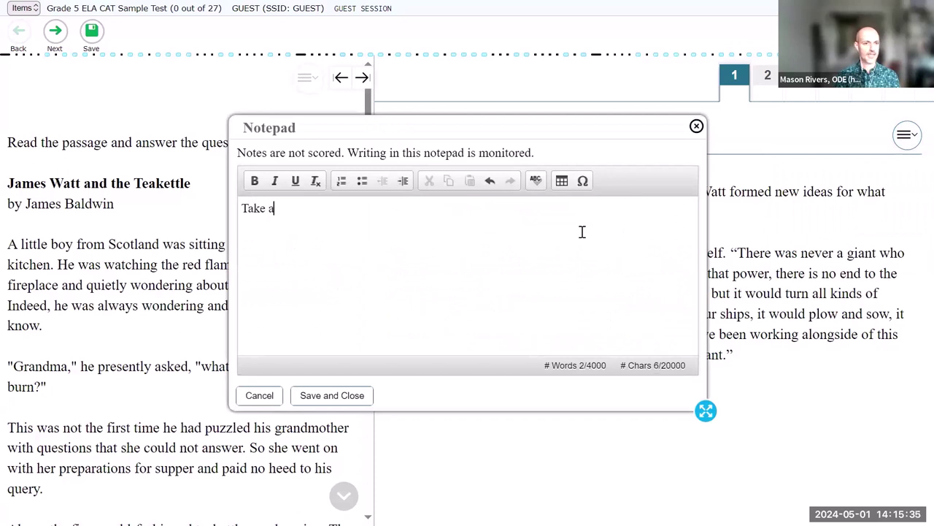
{"action": "type", "text": "ny notes I want."}
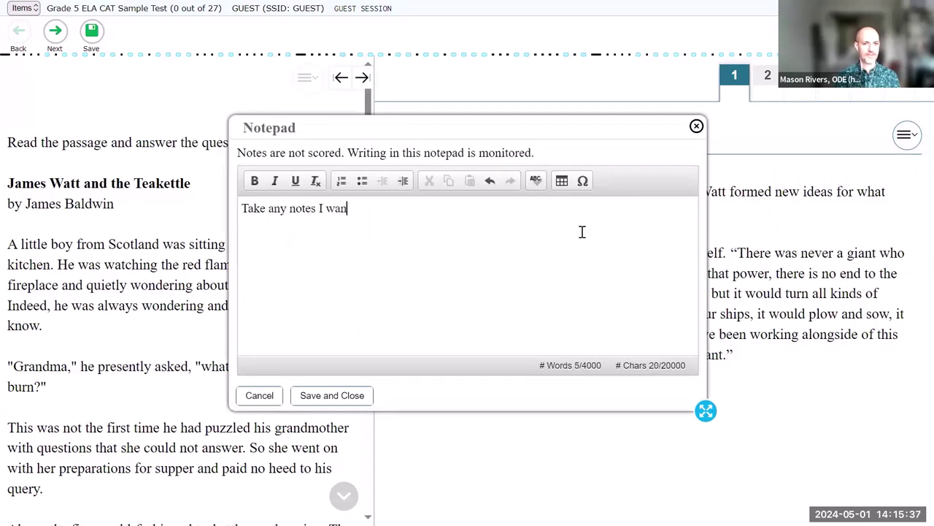
{"action": "left_click", "coordinate": [332, 395]}
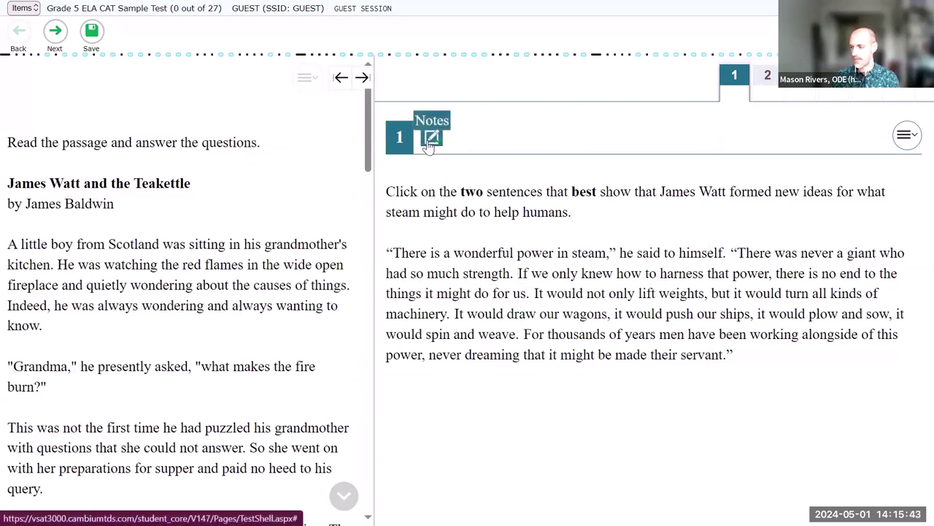
Visit question 2, return to question 1, and review its saved note before saving and closing the notepad.
{"action": "left_click", "coordinate": [773, 94]}
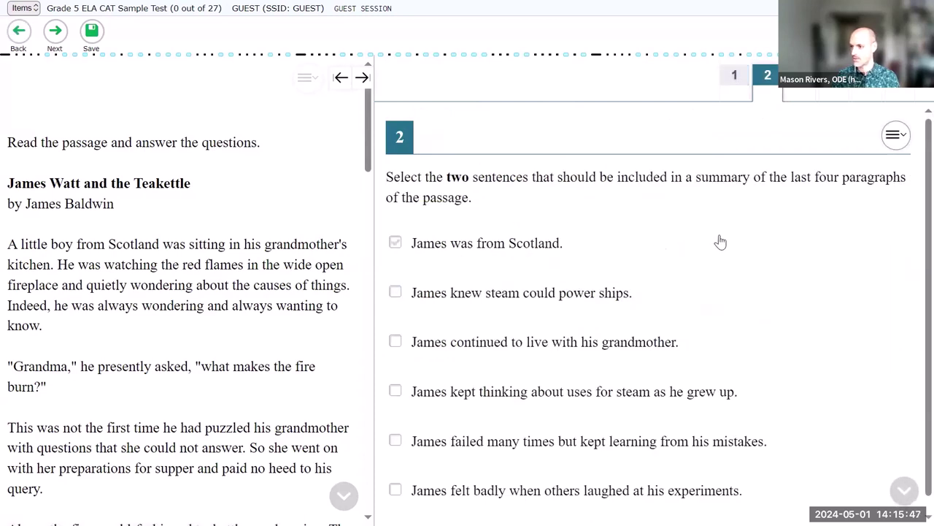
{"action": "left_click", "coordinate": [729, 97]}
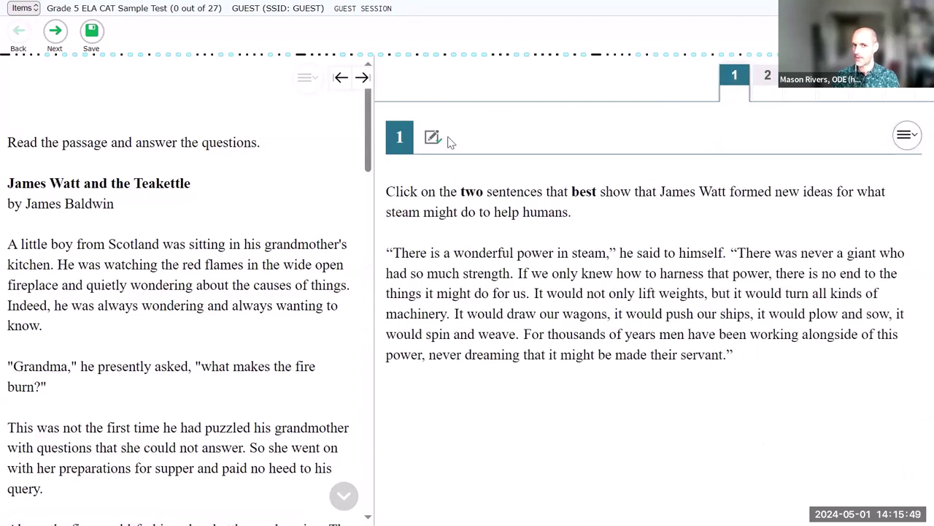
{"action": "left_click", "coordinate": [905, 135]}
{"action": "left_click", "coordinate": [840, 220]}
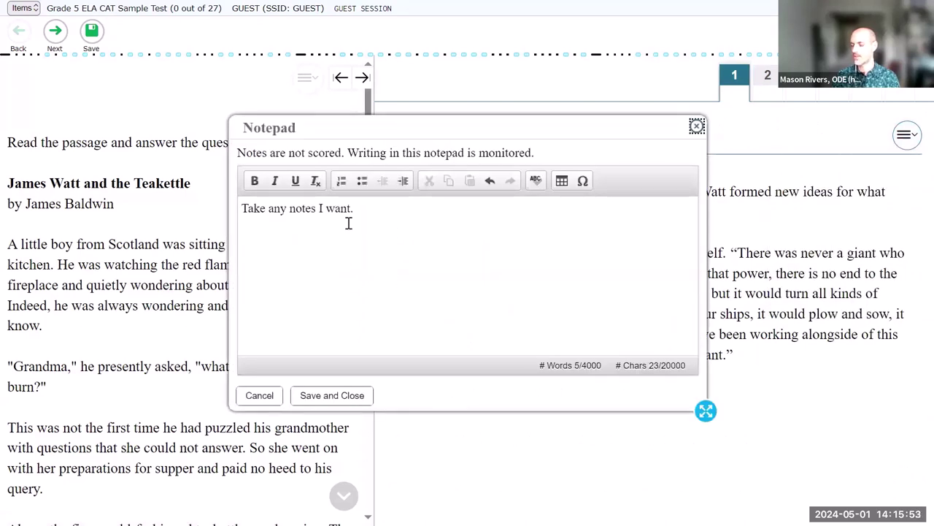
{"action": "left_click", "coordinate": [333, 395]}
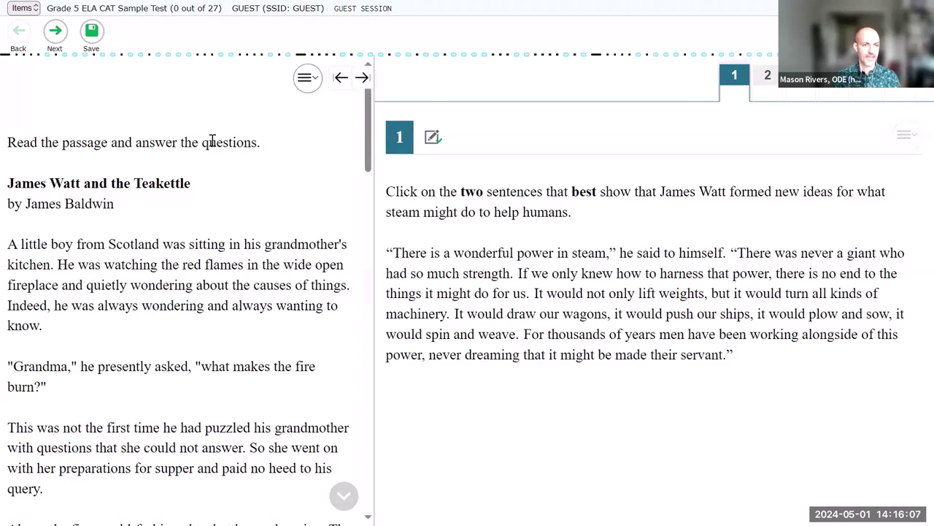
Have the James Watt passage read aloud with Speak Passage and stop the speech at the title.
{"action": "left_click", "coordinate": [316, 78]}
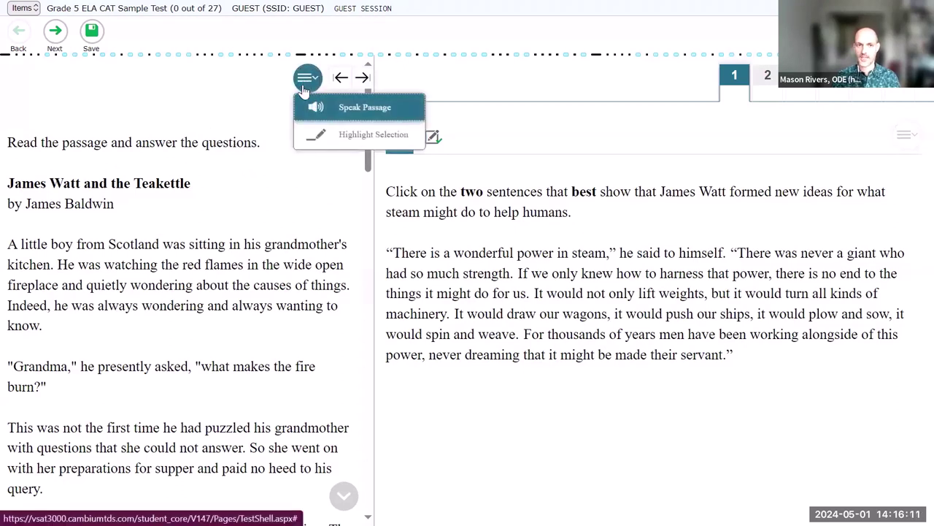
{"action": "left_click", "coordinate": [334, 107]}
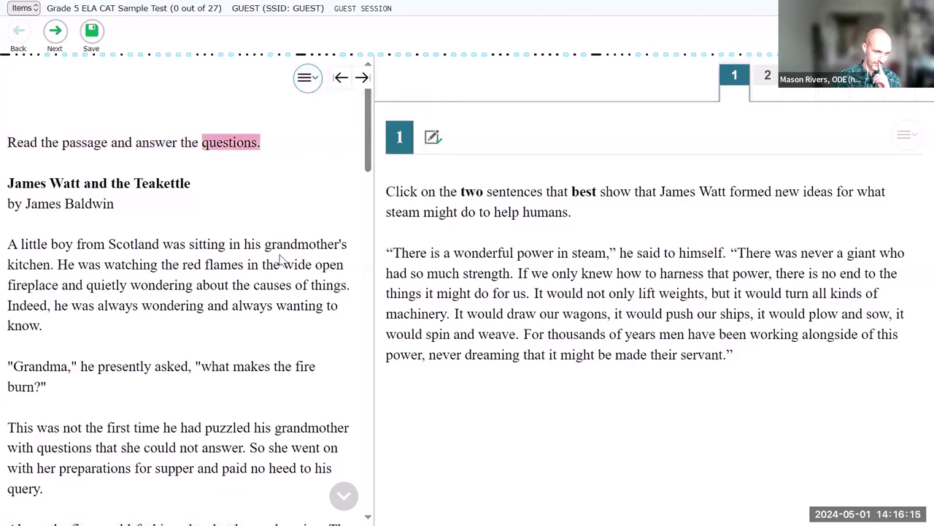
{"action": "left_click", "coordinate": [307, 78]}
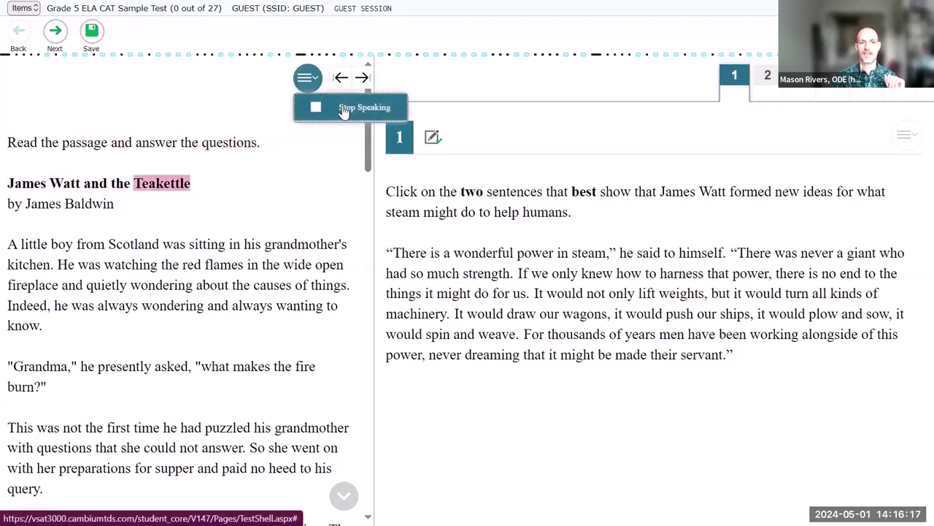
{"action": "left_click", "coordinate": [355, 103]}
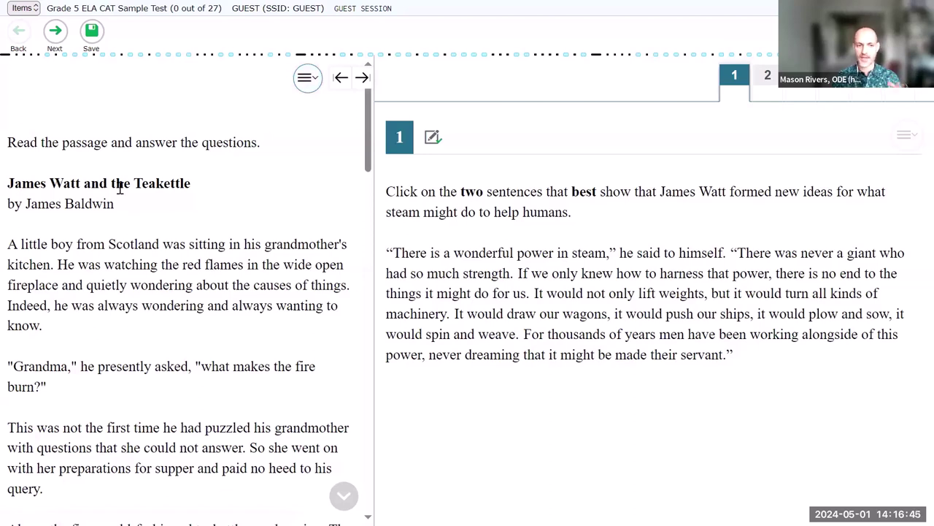
Use Speak Passage from the passage's opening instruction text and stop the speech.
{"action": "right_click", "coordinate": [28, 138]}
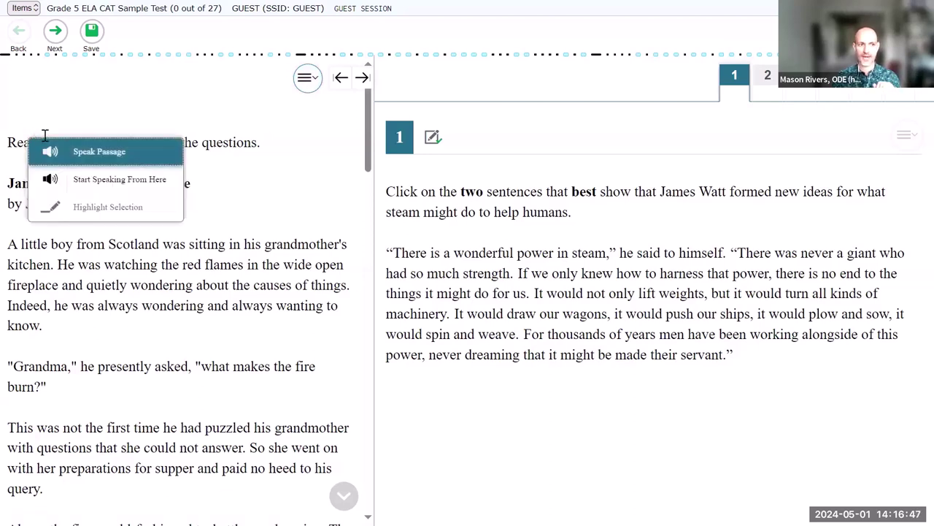
{"action": "left_click", "coordinate": [108, 153]}
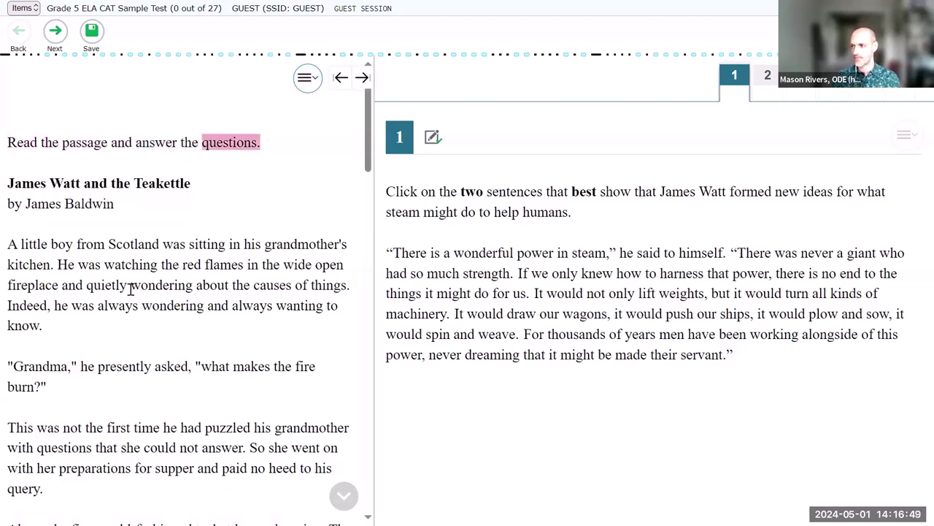
{"action": "right_click", "coordinate": [123, 277]}
{"action": "left_click", "coordinate": [189, 293]}
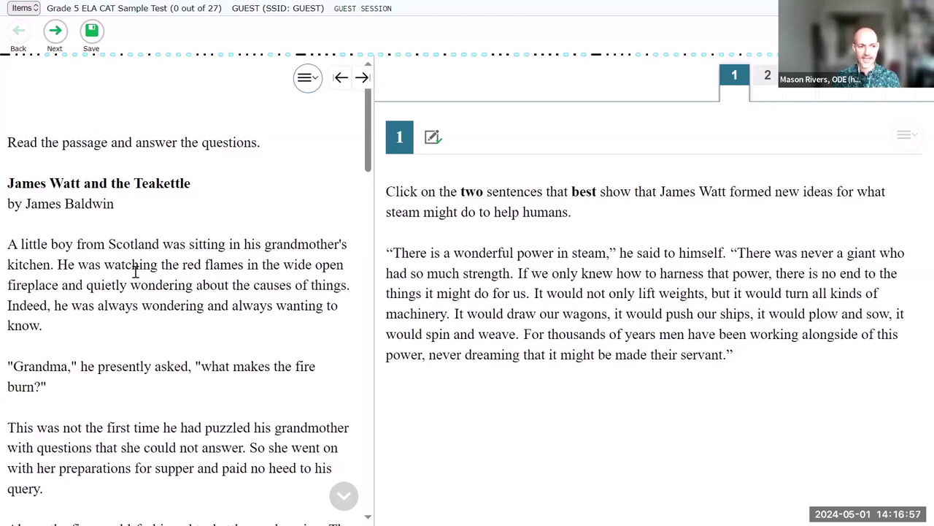
Start speaking from the paragraph beginning "This was not the first time" and stop the speech.
{"action": "scroll", "coordinate": [134, 274], "scroll_direction": "down", "scroll_amount": 3}
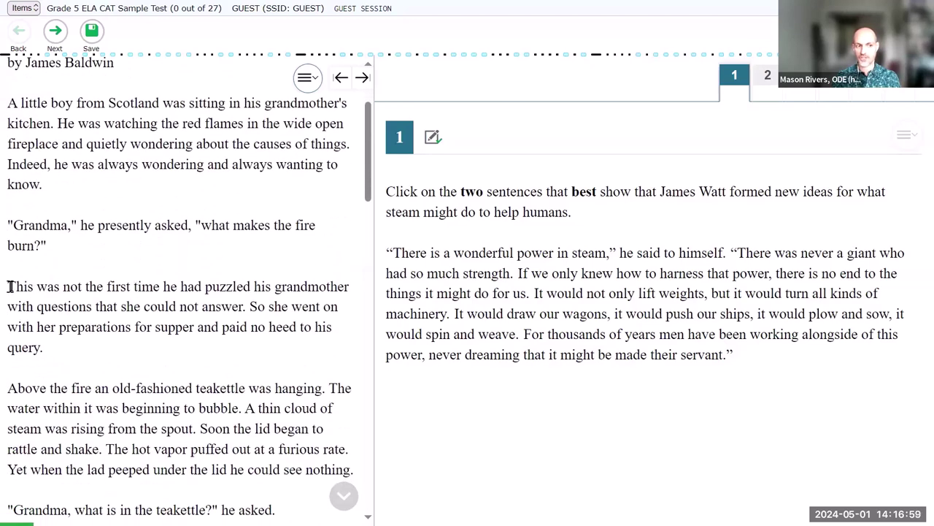
{"action": "right_click", "coordinate": [9, 286]}
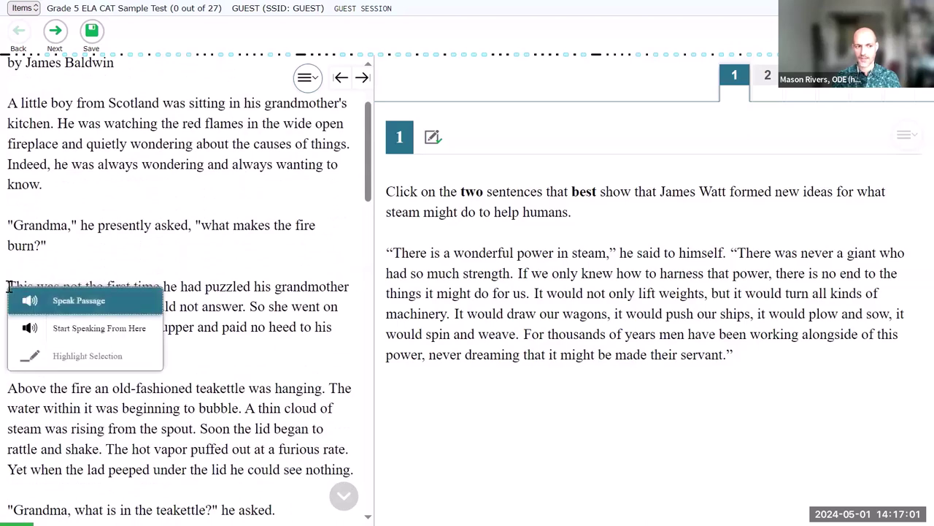
{"action": "left_click", "coordinate": [109, 334]}
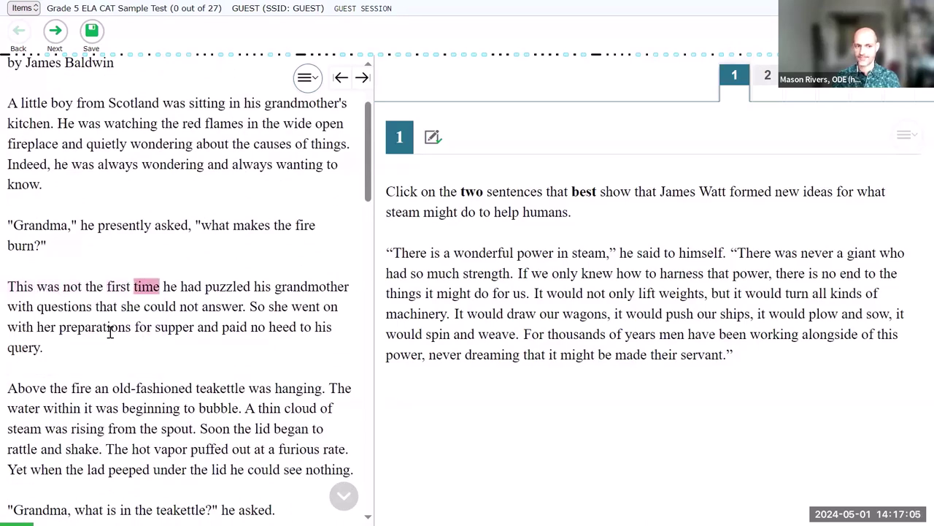
{"action": "right_click", "coordinate": [110, 292]}
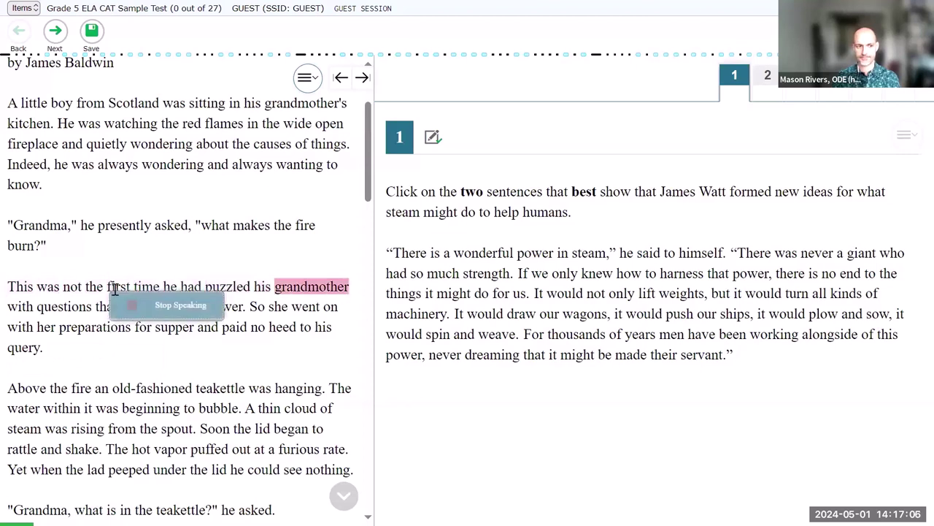
{"action": "left_click", "coordinate": [149, 302]}
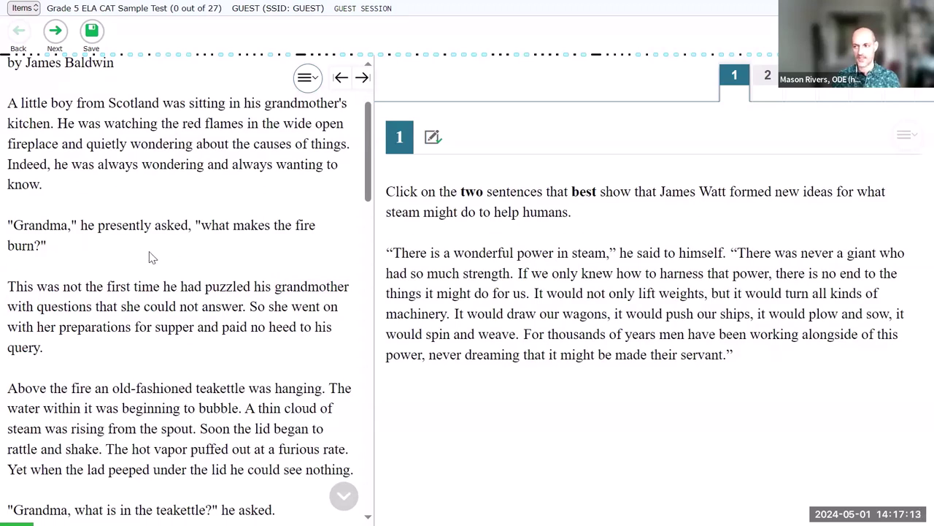
Have only the word "vapor" in the teakettle paragraph read aloud using Speak Selection.
{"action": "scroll", "coordinate": [154, 256], "scroll_direction": "down", "scroll_amount": 1}
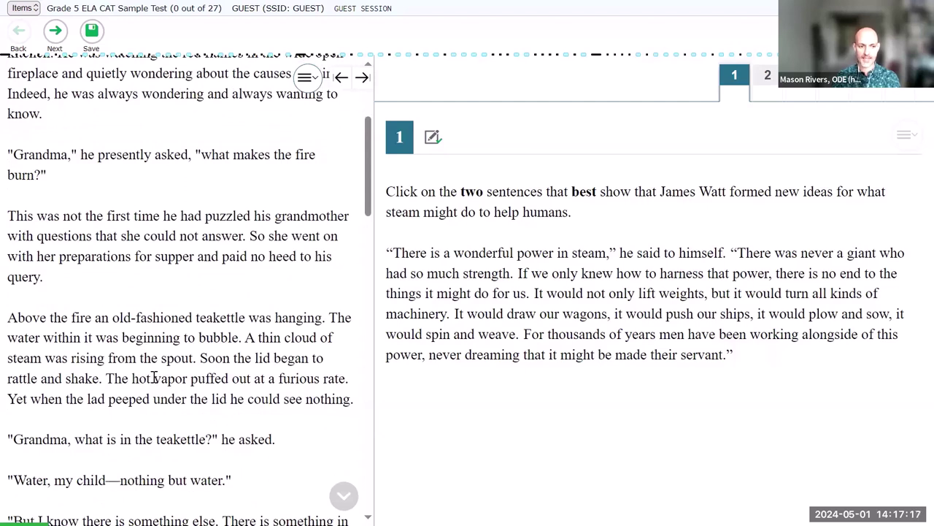
{"action": "left_click_drag", "start_coordinate": [154, 378], "coordinate": [187, 378]}
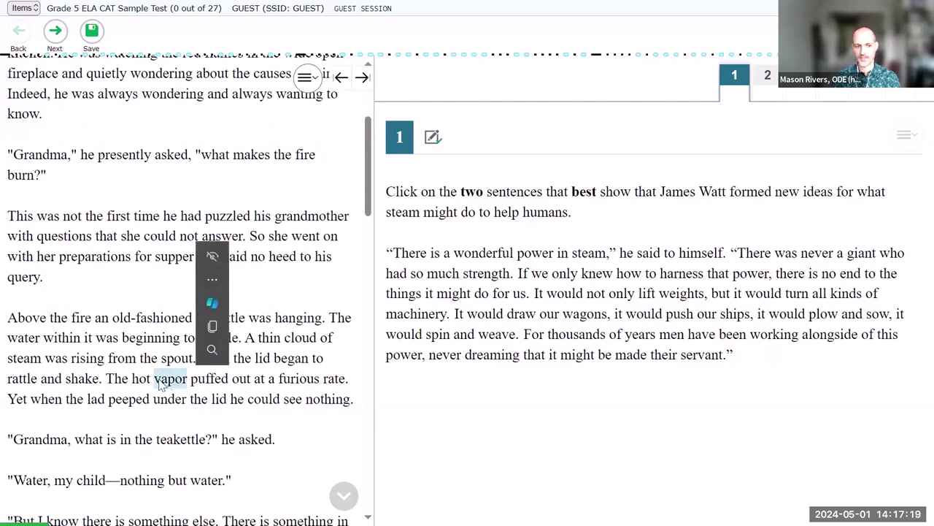
{"action": "right_click", "coordinate": [162, 387]}
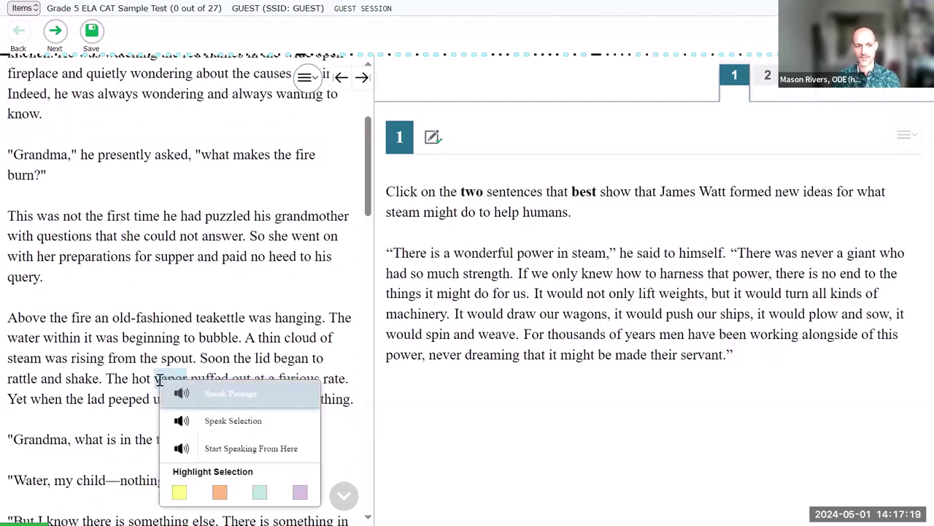
{"action": "left_click", "coordinate": [240, 422]}
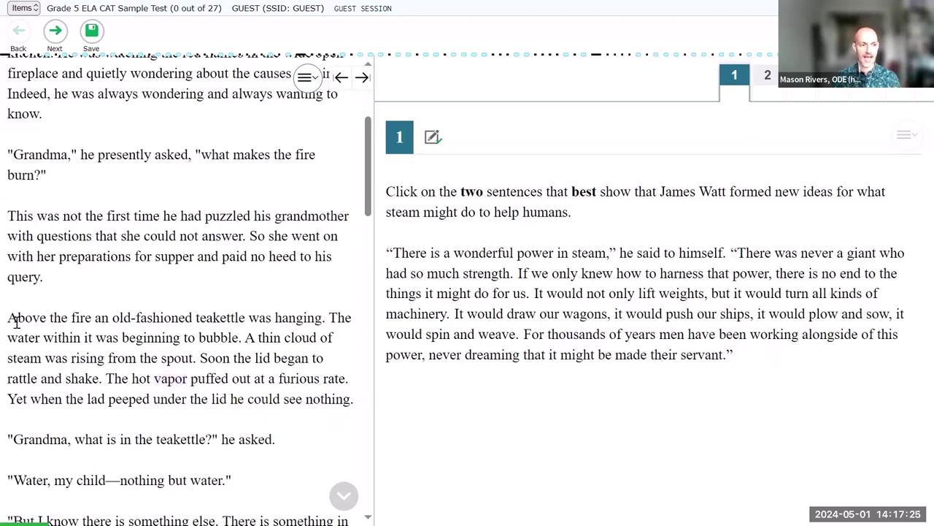
Have the teakettle paragraph's text from "Above the fire" through "rising from the spout" read aloud using Speak Selection.
{"action": "left_click_drag", "start_coordinate": [8, 318], "coordinate": [196, 357]}
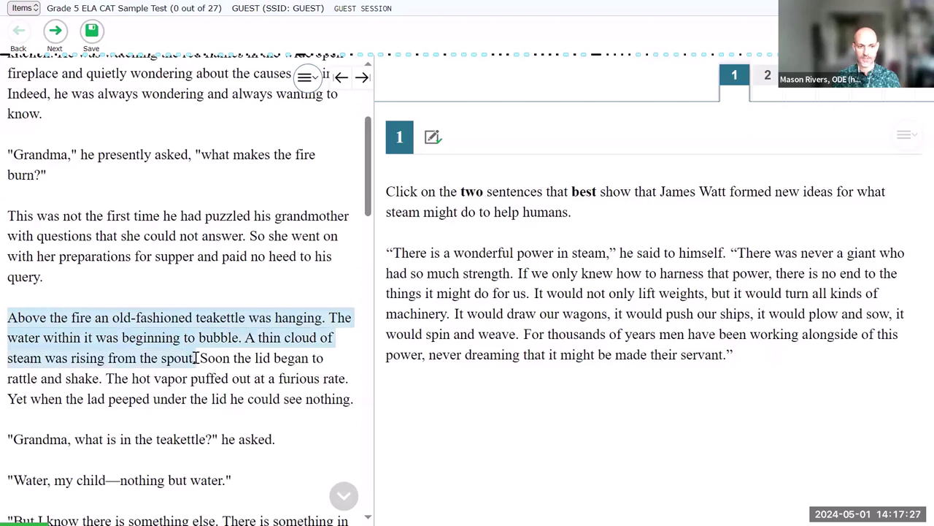
{"action": "right_click", "coordinate": [168, 343]}
{"action": "left_click", "coordinate": [219, 381]}
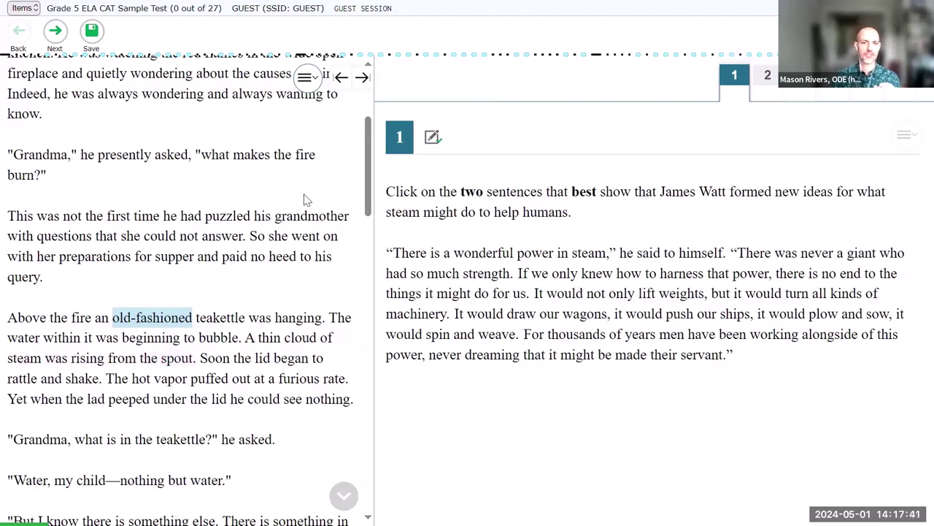
Go to question 2, have it read aloud with Speak Question and Options, and stop the speech.
{"action": "left_click", "coordinate": [768, 80]}
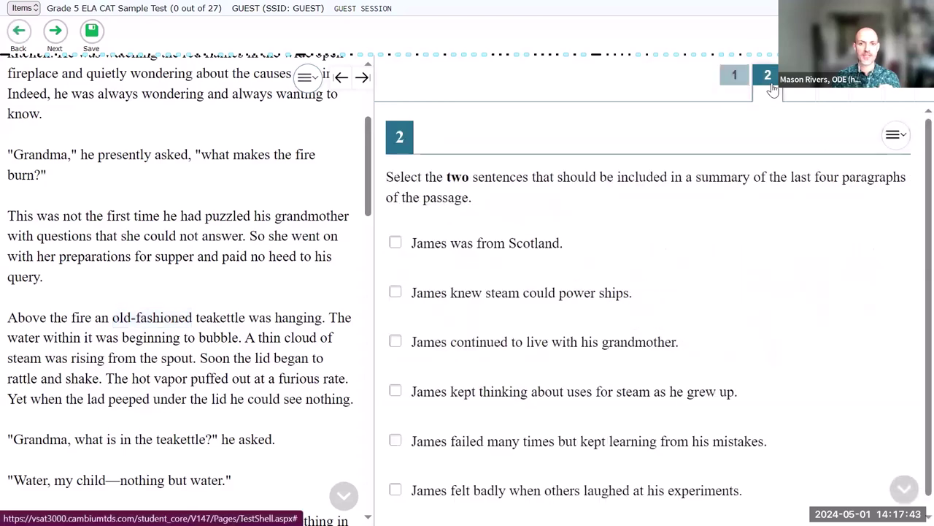
{"action": "left_click", "coordinate": [903, 140]}
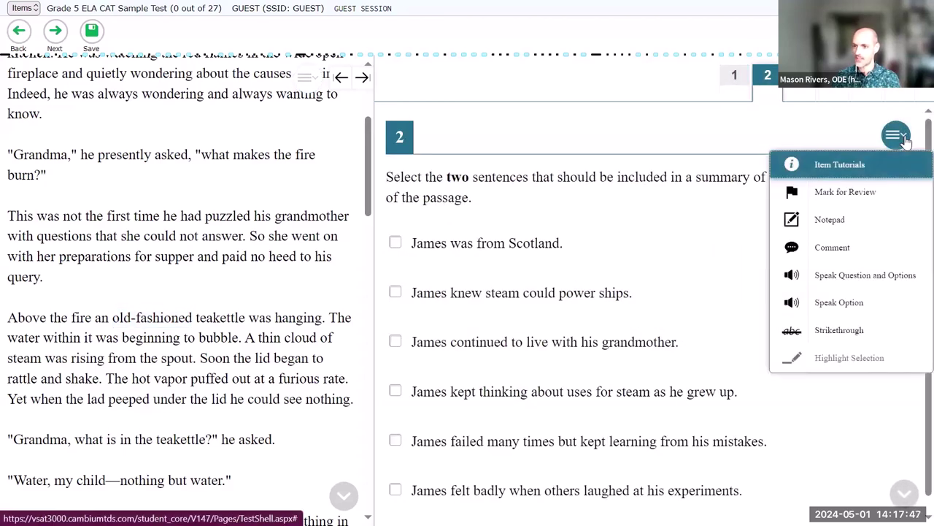
{"action": "left_click", "coordinate": [893, 284]}
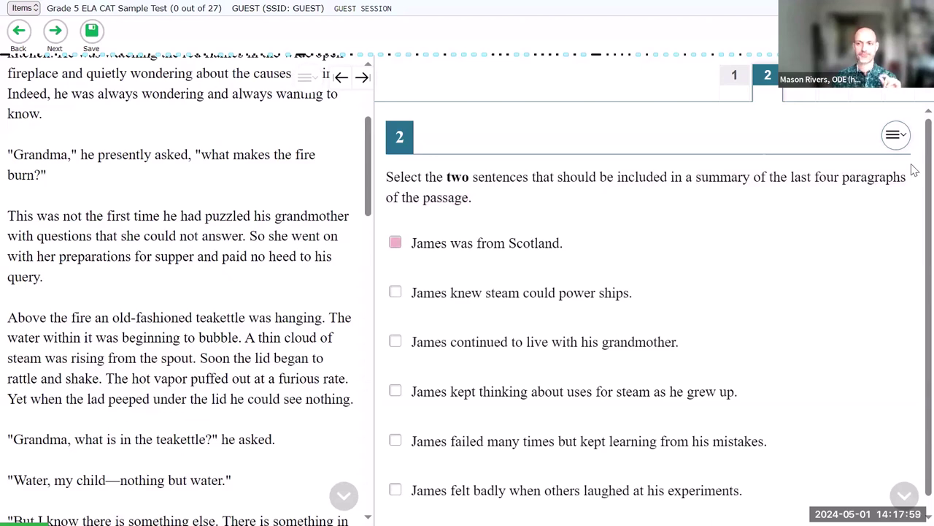
{"action": "left_click", "coordinate": [902, 140]}
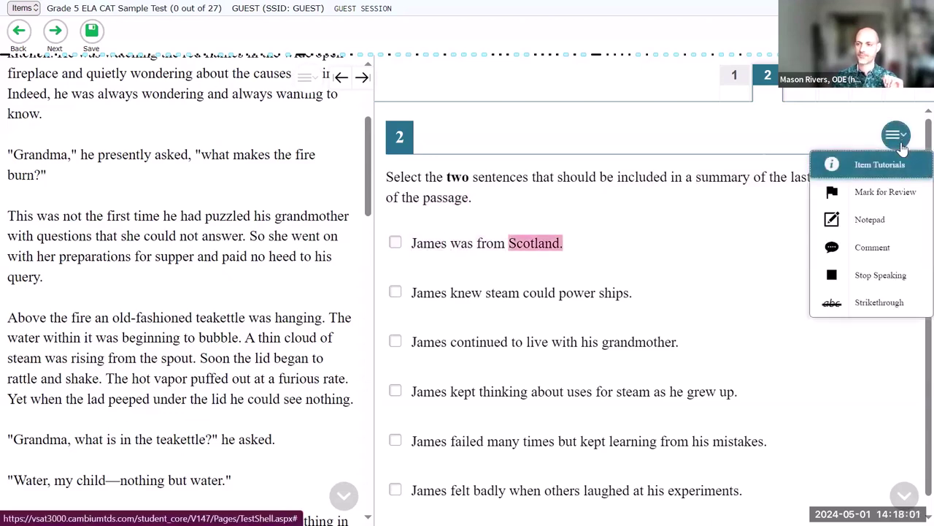
{"action": "left_click", "coordinate": [881, 277]}
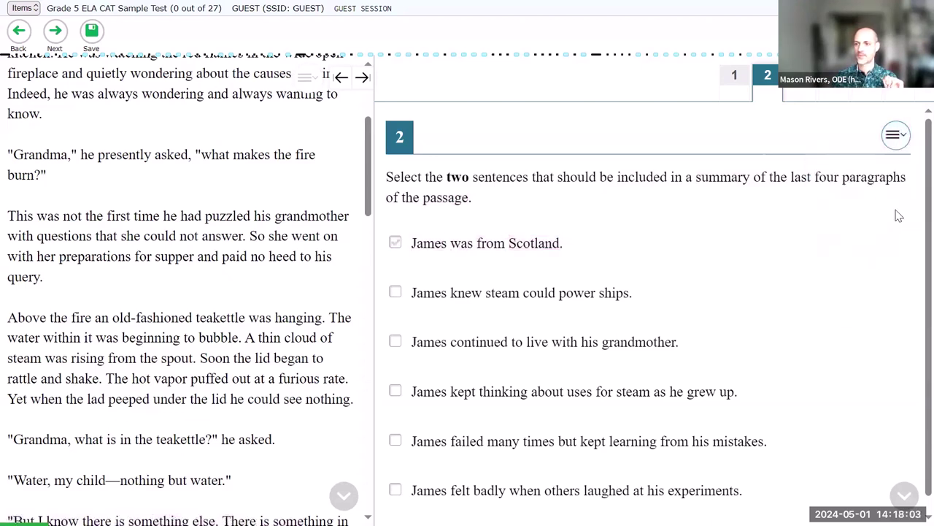
Use Speak Option to read aloud the answer "James failed many times but kept learning from his mistakes" and stop the speech.
{"action": "left_click", "coordinate": [905, 138]}
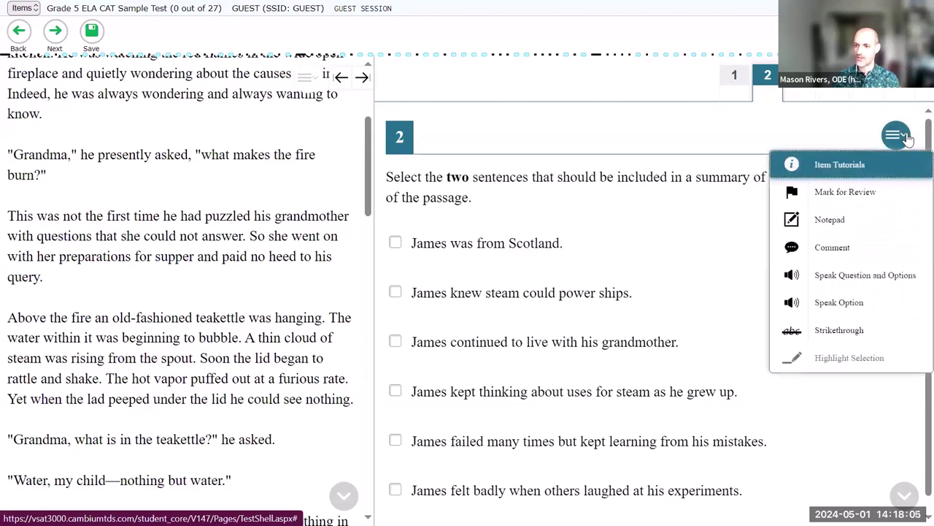
{"action": "left_click", "coordinate": [840, 302]}
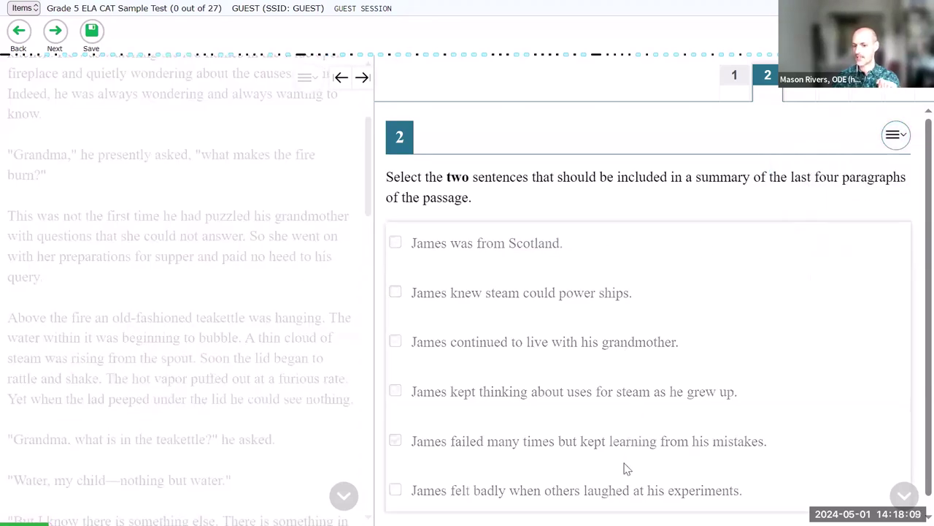
{"action": "left_click", "coordinate": [651, 442]}
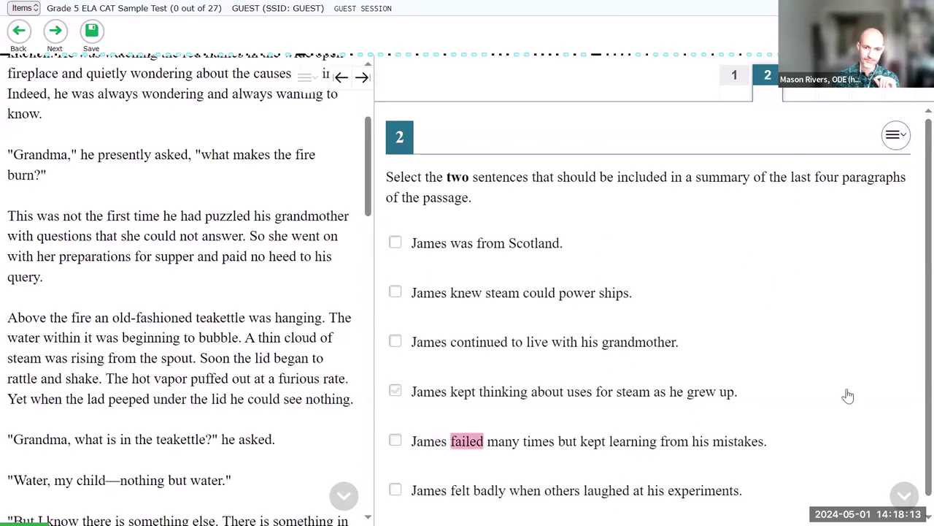
{"action": "right_click", "coordinate": [715, 443]}
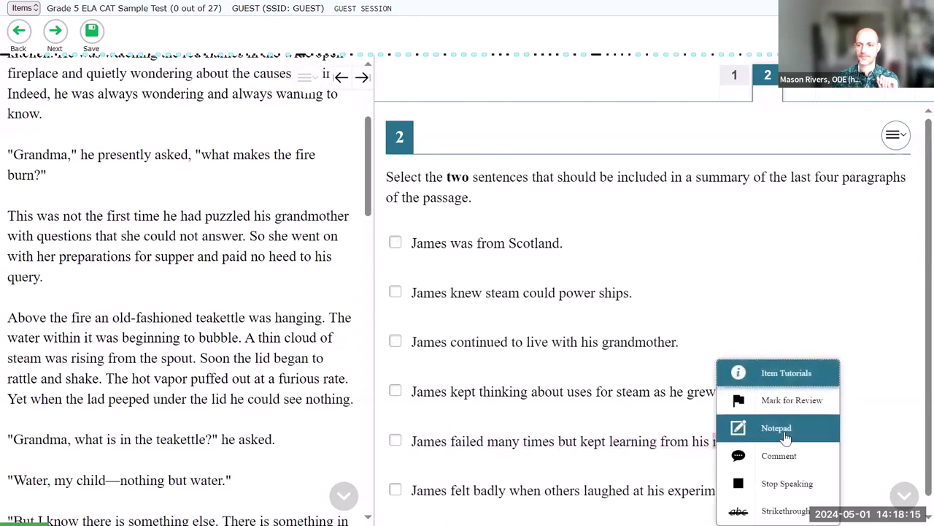
{"action": "left_click", "coordinate": [802, 489]}
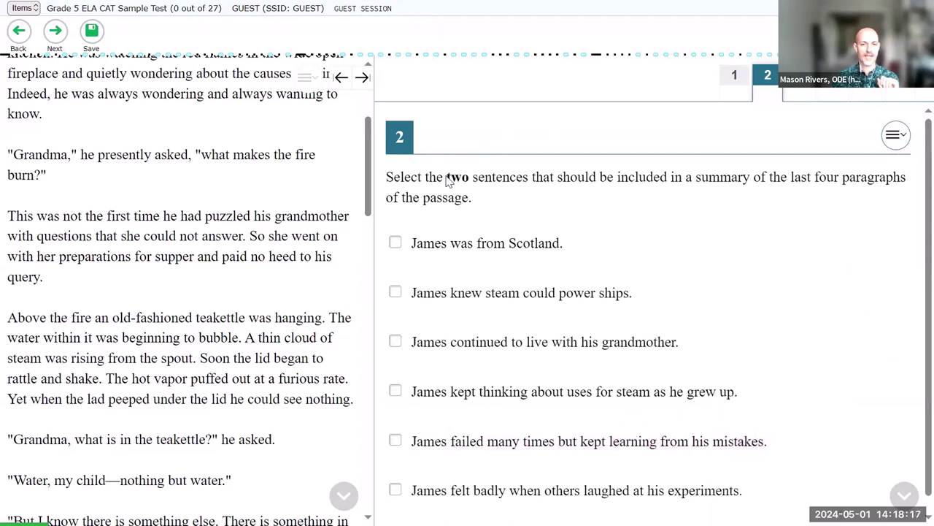
Have the answer "James continued to live with his grandmother" read aloud using Speak Option 3.
{"action": "right_click", "coordinate": [389, 176]}
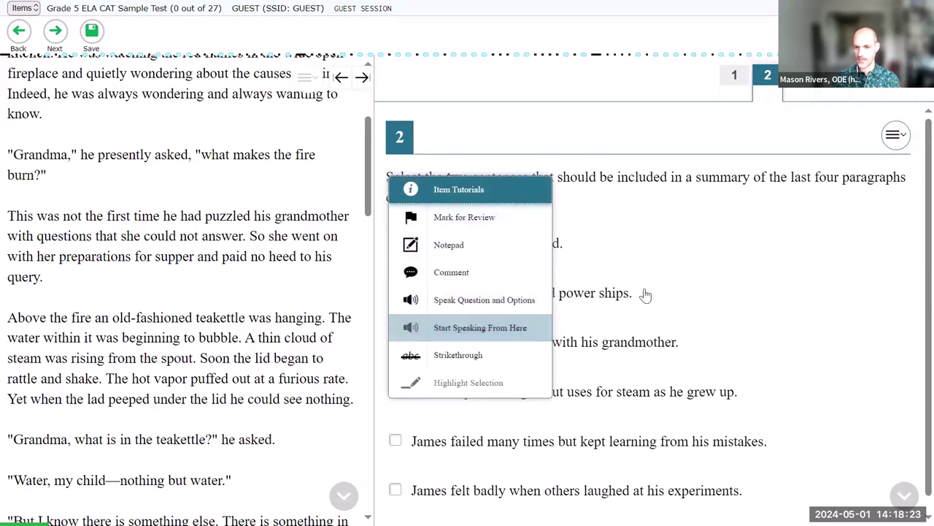
{"action": "left_click", "coordinate": [732, 285]}
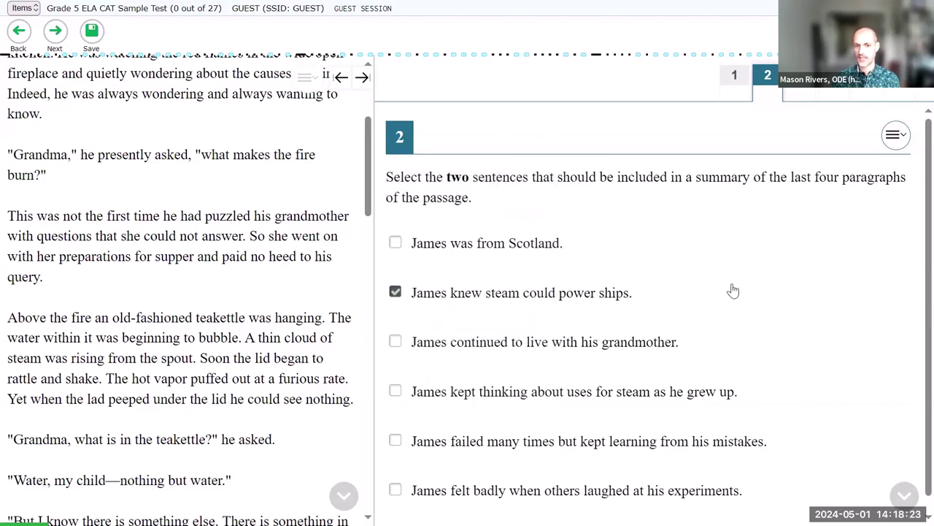
{"action": "right_click", "coordinate": [562, 350]}
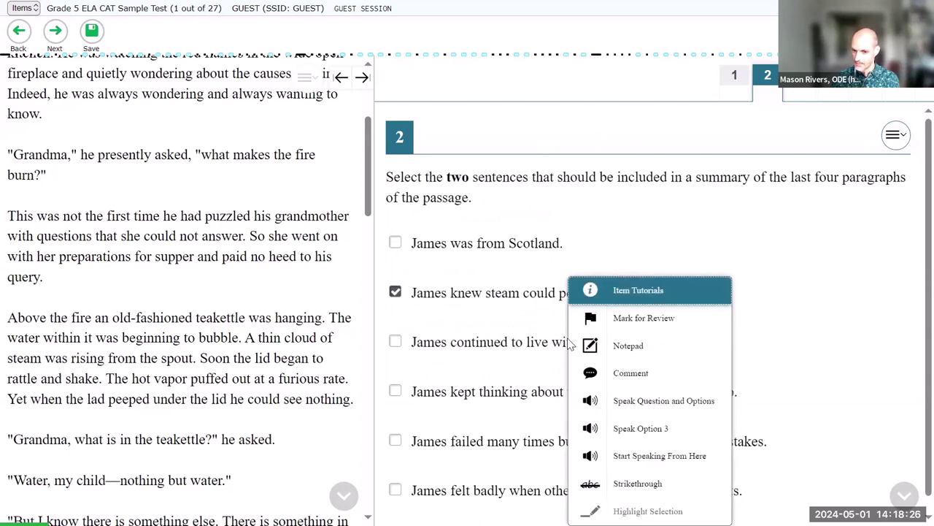
{"action": "left_click", "coordinate": [632, 433]}
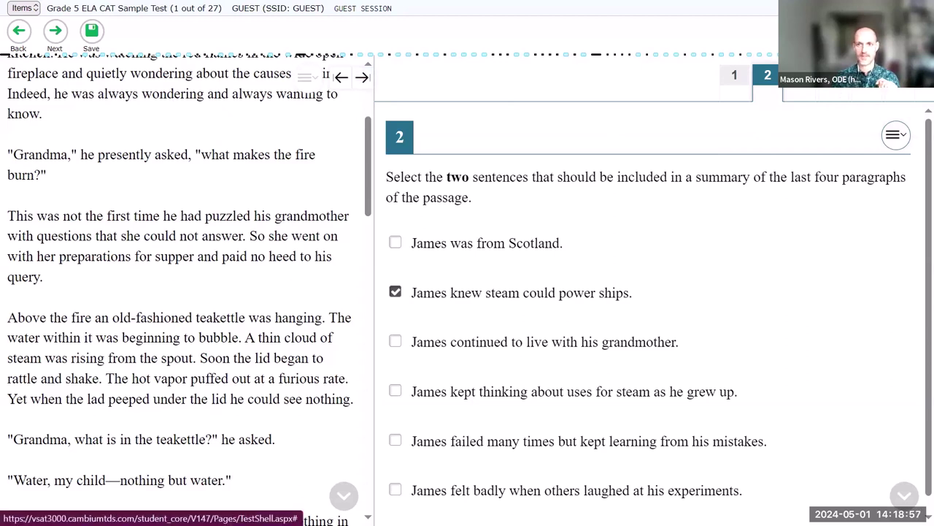
Magnify the test page by four zoom levels and return it to its original size.
{"action": "key", "text": "ctrl+plus"}
{"action": "key", "text": "ctrl+plus"}
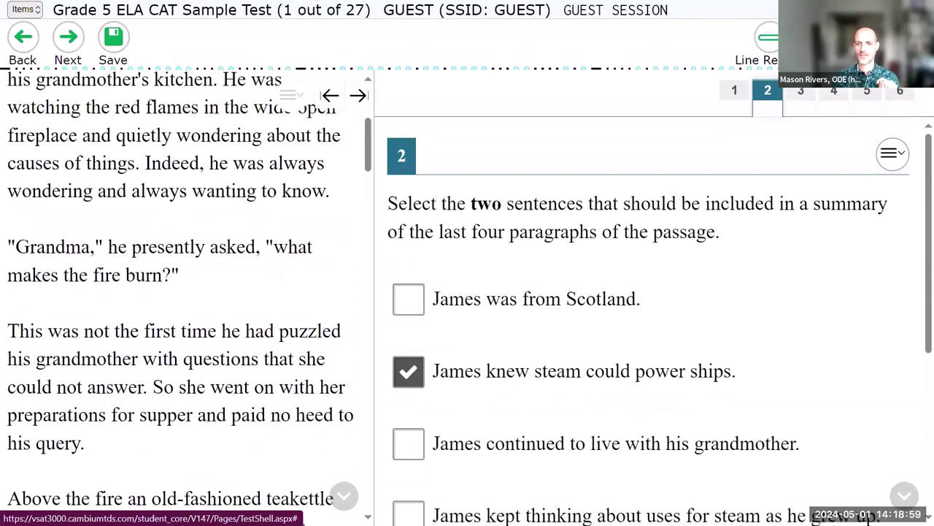
{"action": "key", "text": "ctrl+plus"}
{"action": "key", "text": "ctrl+plus"}
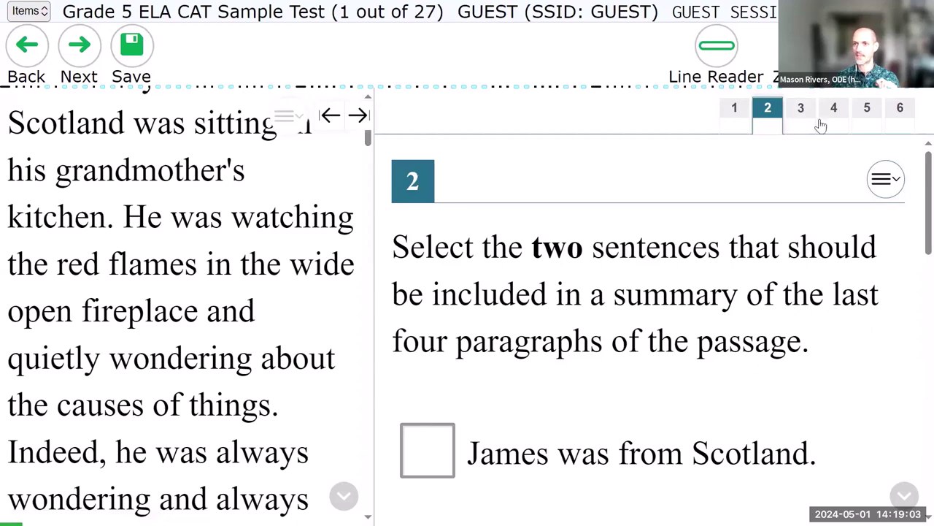
{"action": "key", "text": "ctrl+minus"}
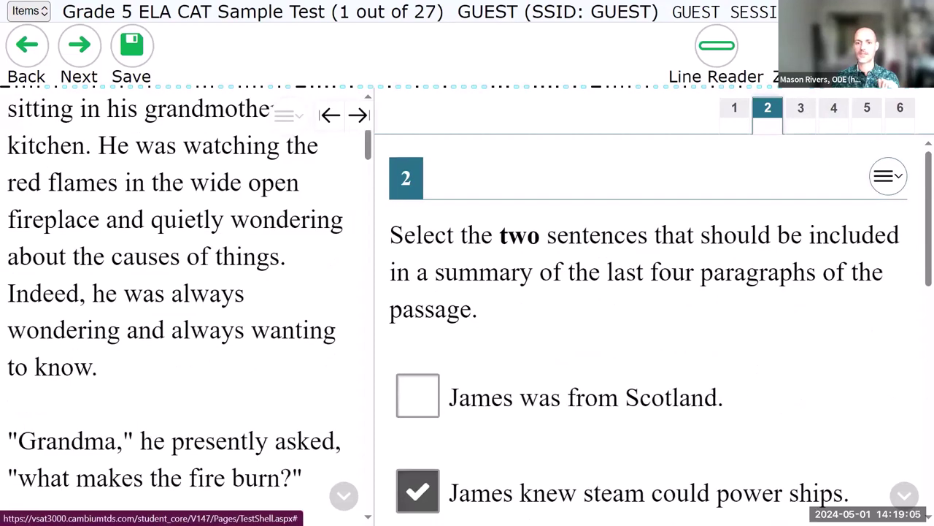
{"action": "key", "text": "ctrl+minus"}
{"action": "key", "text": "ctrl+minus"}
{"action": "key", "text": "ctrl+minus"}
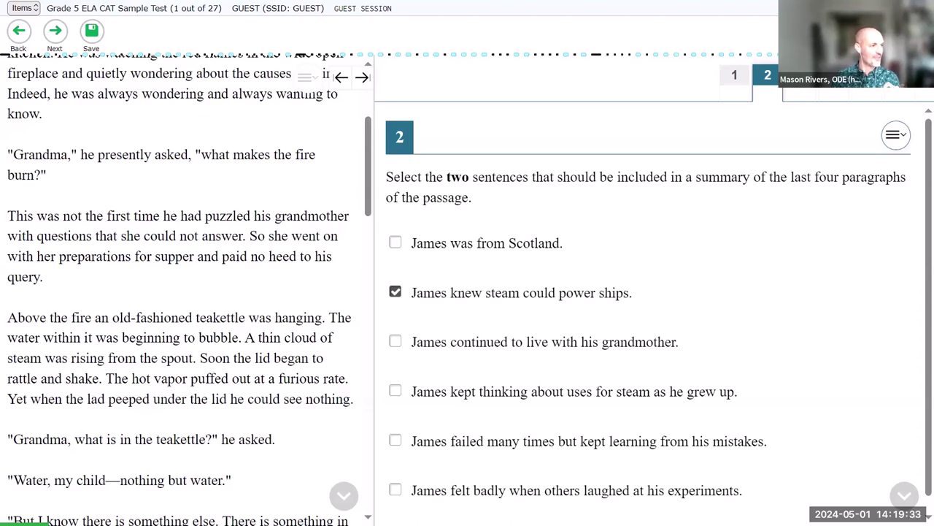
Highlight "A little boy from Scotland" in the passage's first paragraph in purple.
{"action": "scroll", "coordinate": [236, 184], "scroll_direction": "up", "scroll_amount": 3}
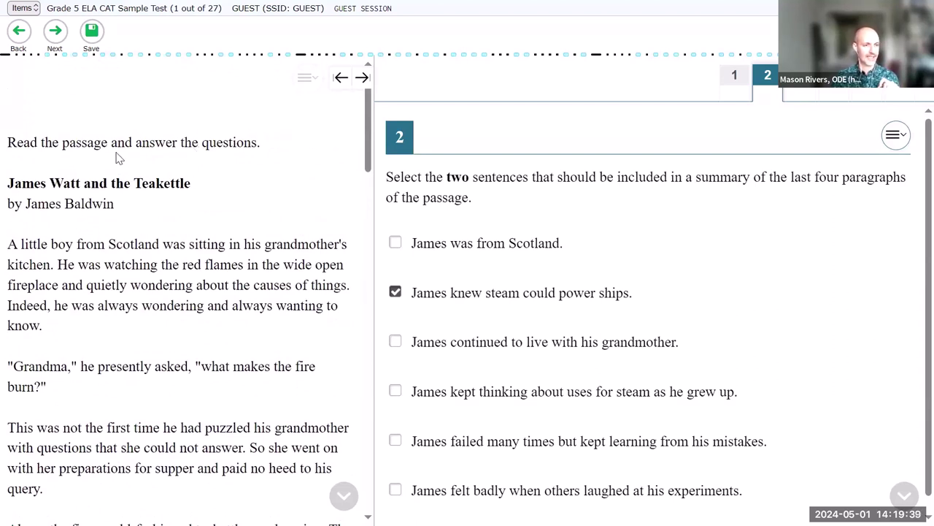
{"action": "left_click_drag", "start_coordinate": [8, 244], "coordinate": [160, 243]}
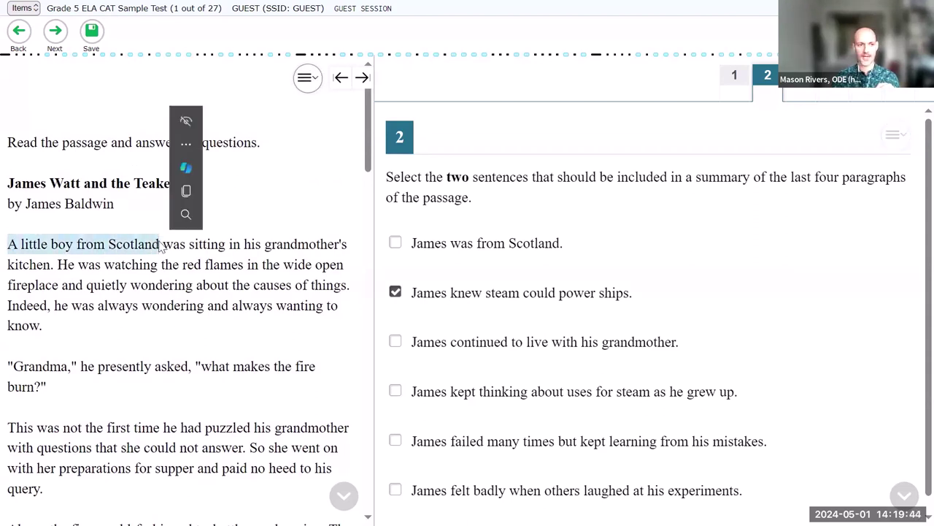
{"action": "left_click", "coordinate": [308, 78]}
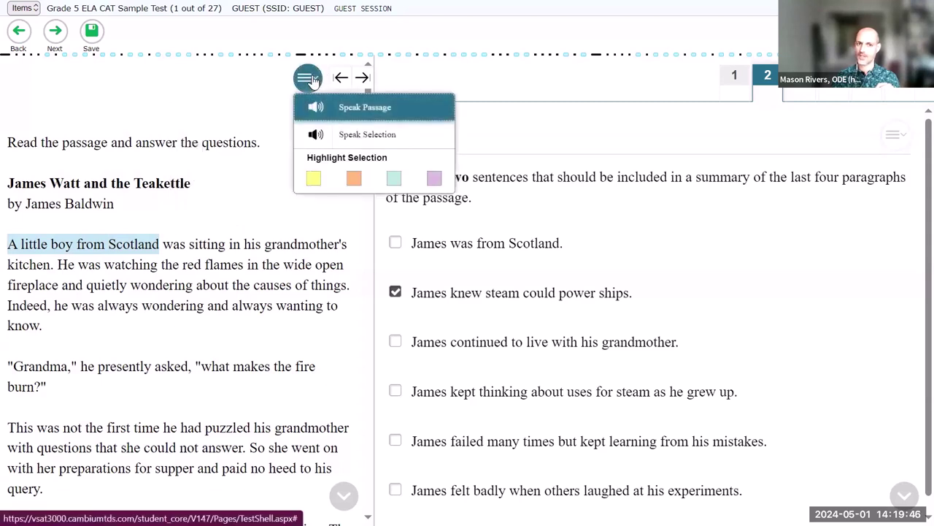
{"action": "left_click", "coordinate": [431, 178]}
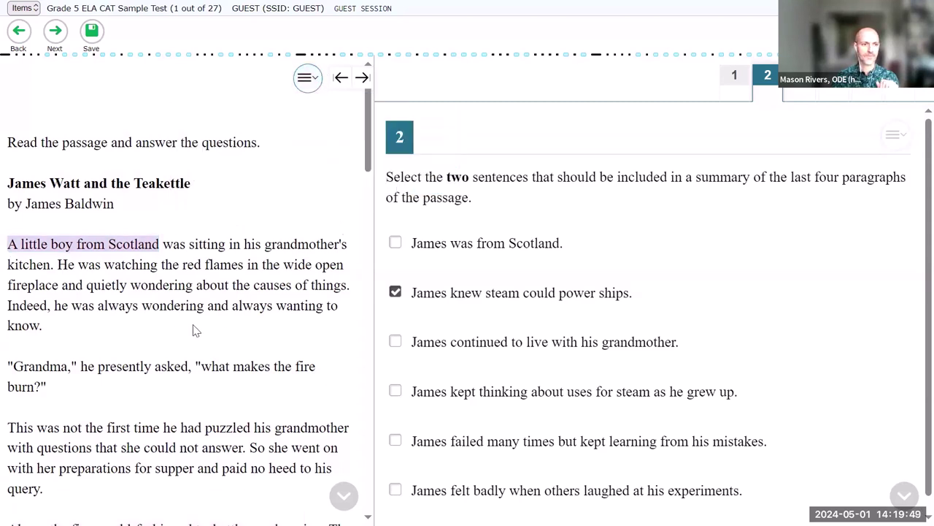
Highlight "wondering and always" in the passage's first paragraph in orange.
{"action": "left_click_drag", "start_coordinate": [142, 307], "coordinate": [272, 310]}
{"action": "right_click", "coordinate": [256, 311]}
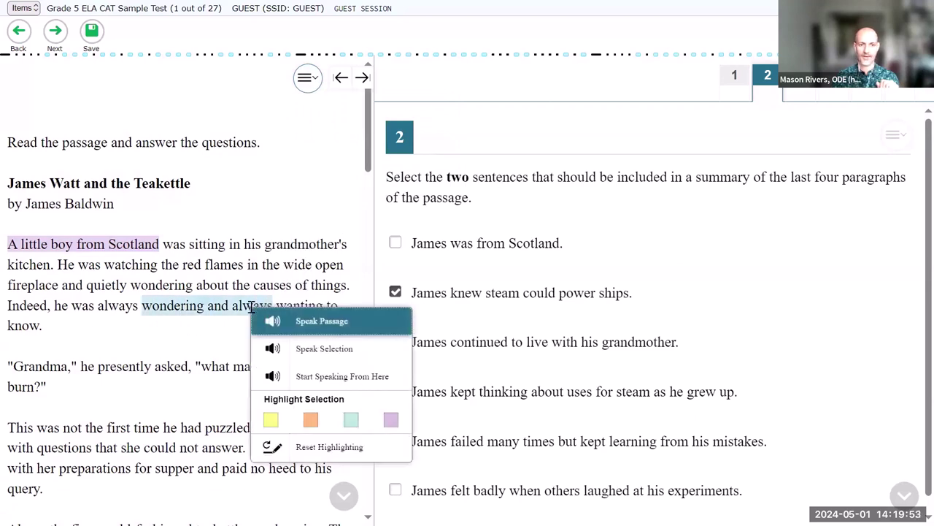
{"action": "left_click", "coordinate": [311, 420]}
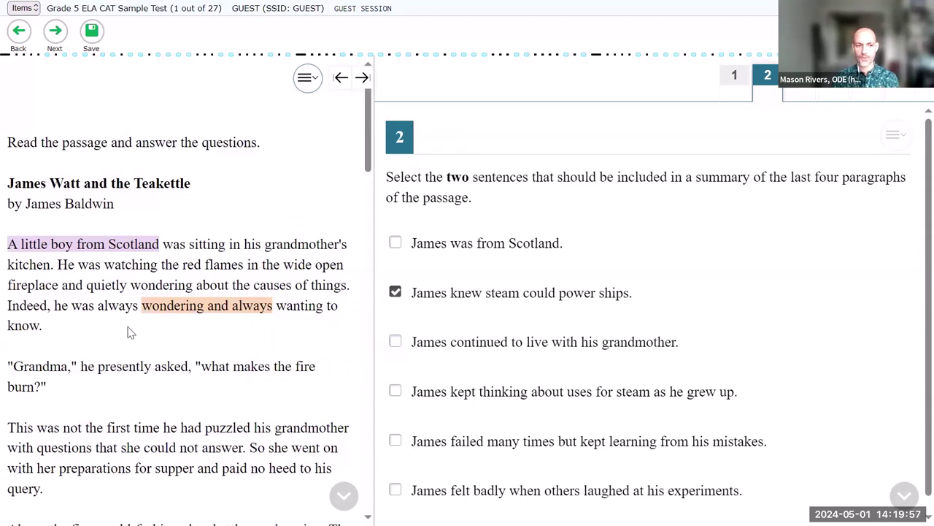
Remove the orange highlight from "wondering and always" and clear the remaining passage highlight with Reset Highlighting.
{"action": "left_click_drag", "start_coordinate": [142, 307], "coordinate": [270, 308]}
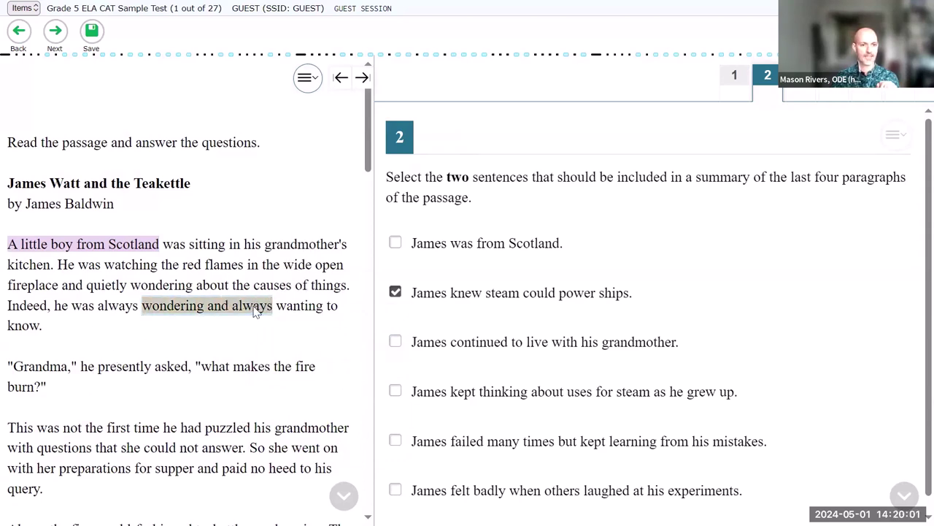
{"action": "right_click", "coordinate": [257, 307]}
{"action": "left_click", "coordinate": [356, 450]}
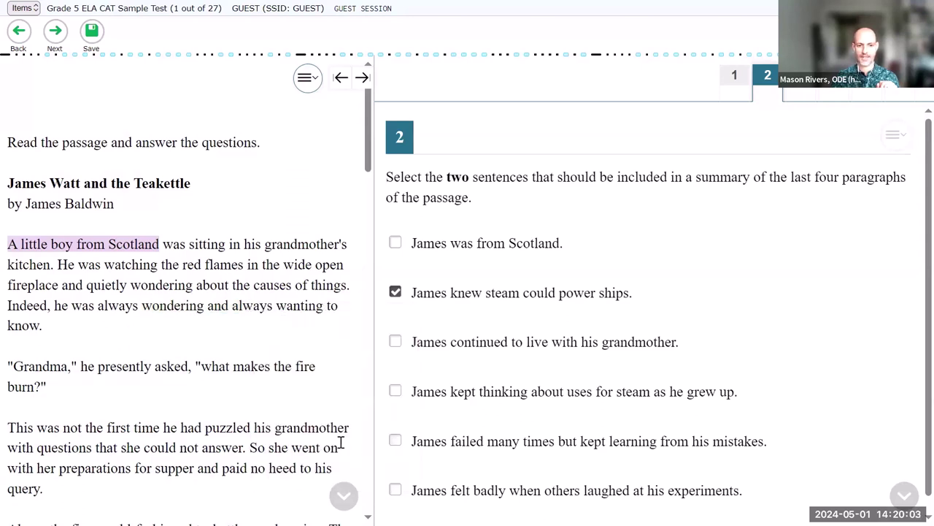
{"action": "left_click", "coordinate": [307, 78]}
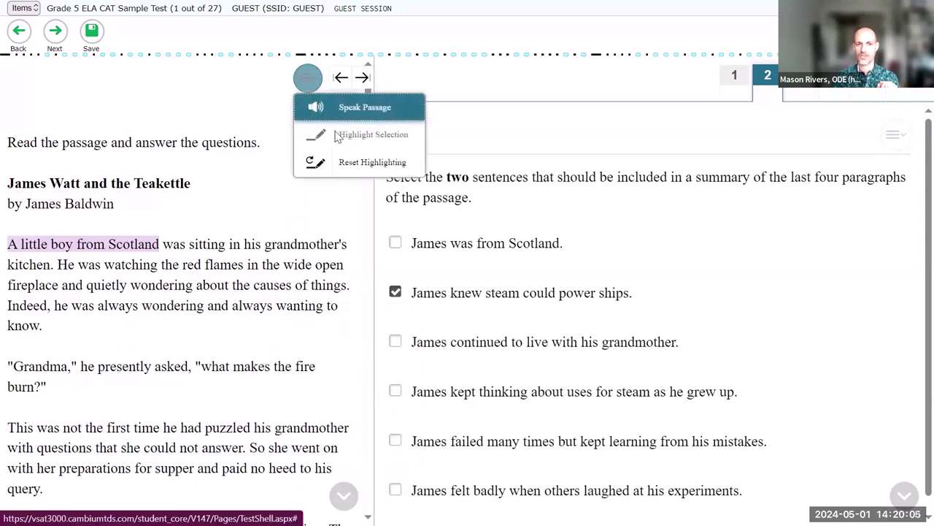
{"action": "left_click", "coordinate": [363, 162]}
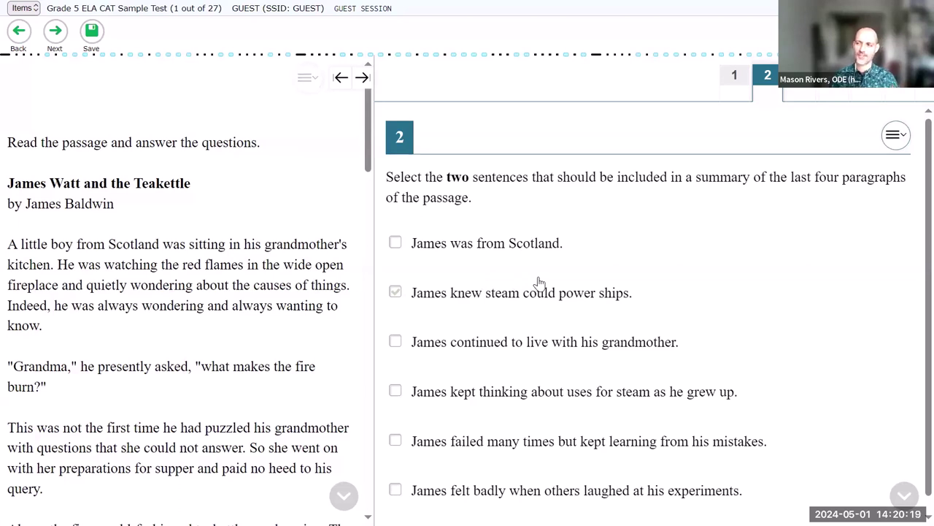
Clear the selected answer "James knew steam could power ships" so that question 2 has no option chosen.
{"action": "left_click", "coordinate": [592, 278]}
{"action": "left_click", "coordinate": [584, 254]}
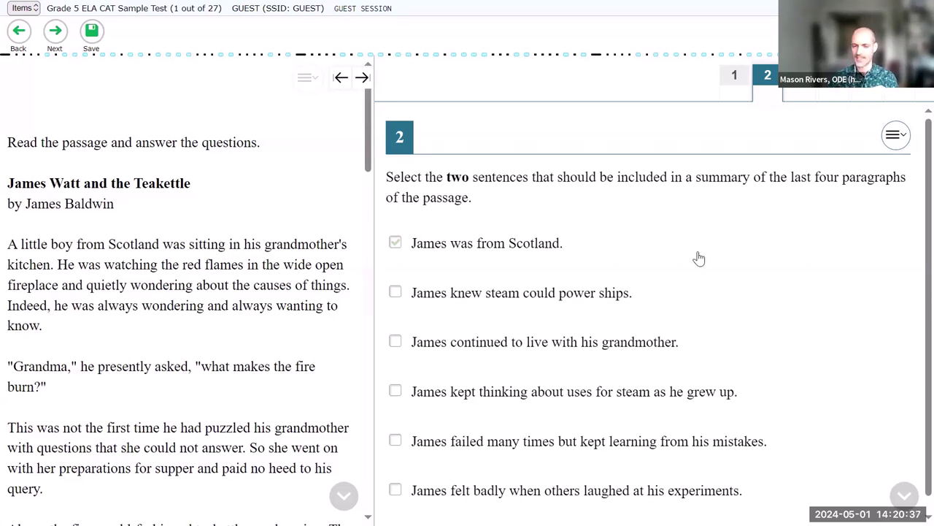
Mark question 2 for review and remove the review mark again.
{"action": "left_click", "coordinate": [896, 136]}
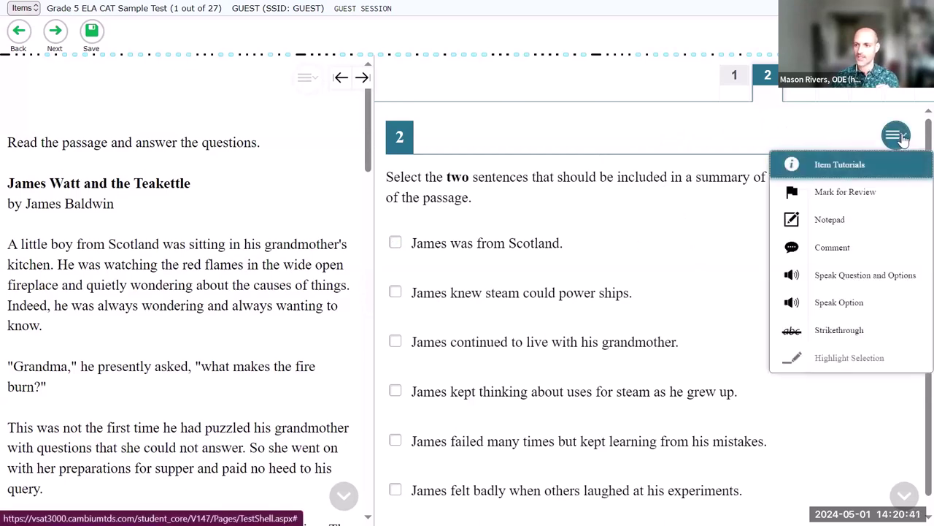
{"action": "left_click", "coordinate": [839, 191]}
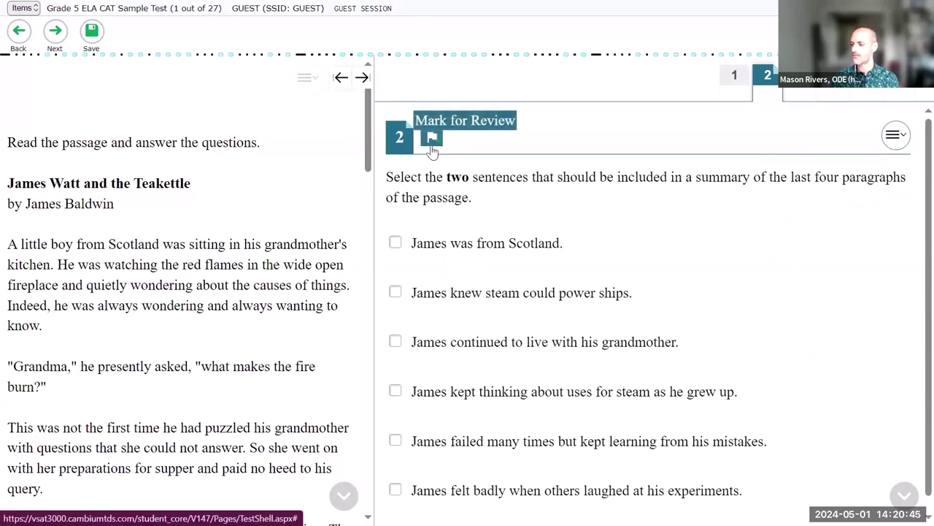
{"action": "left_click", "coordinate": [894, 136]}
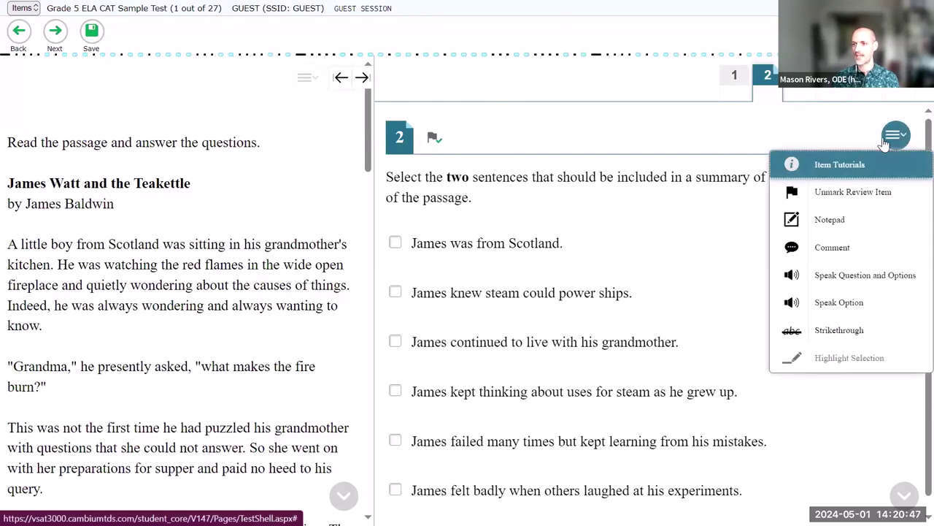
{"action": "left_click", "coordinate": [837, 191]}
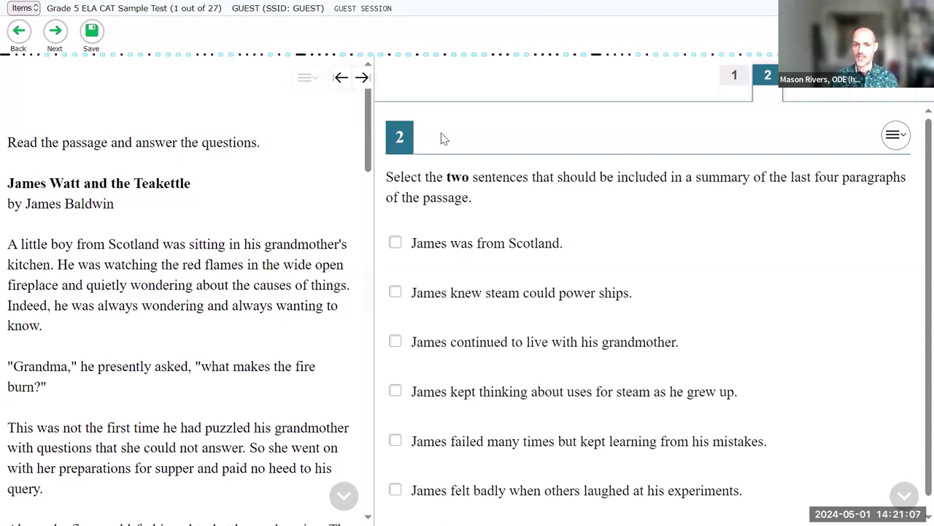
In question 2, strike through the options "James knew steam could power ships." and "James kept thinking about uses for steam as he grew up.".
{"action": "scroll", "coordinate": [668, 223], "scroll_direction": "down", "scroll_amount": 1}
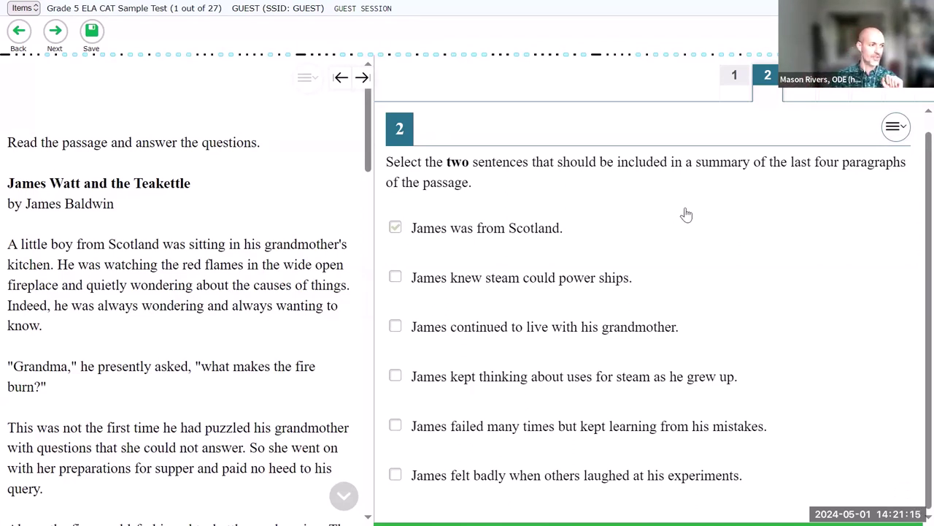
{"action": "left_click", "coordinate": [896, 126]}
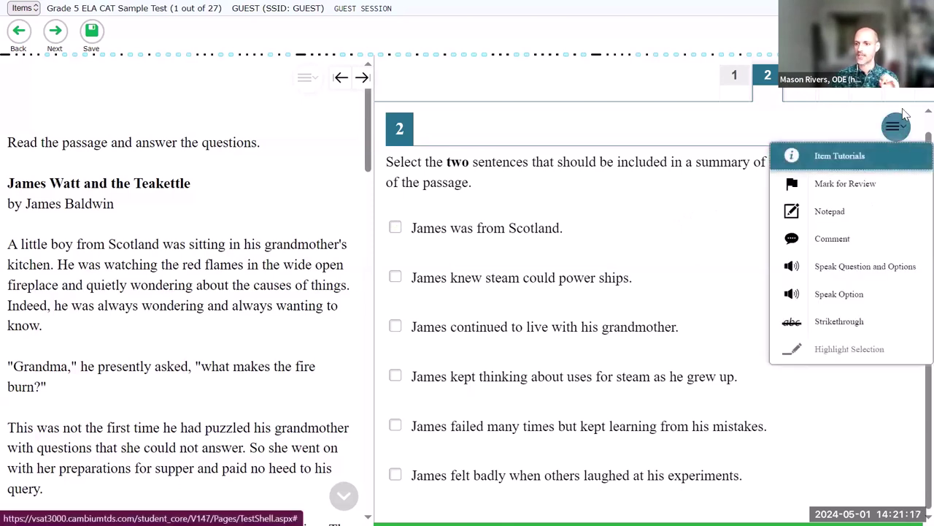
{"action": "left_click", "coordinate": [841, 323]}
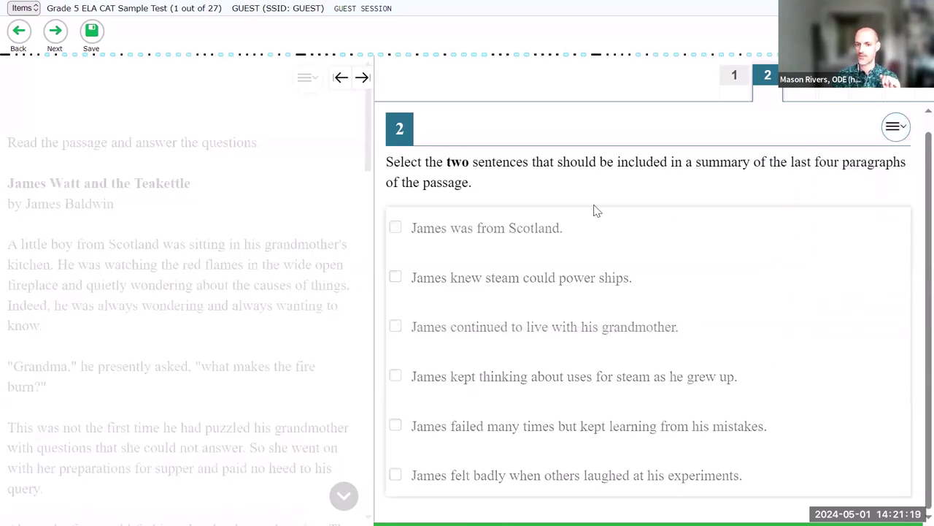
{"action": "left_click", "coordinate": [623, 278]}
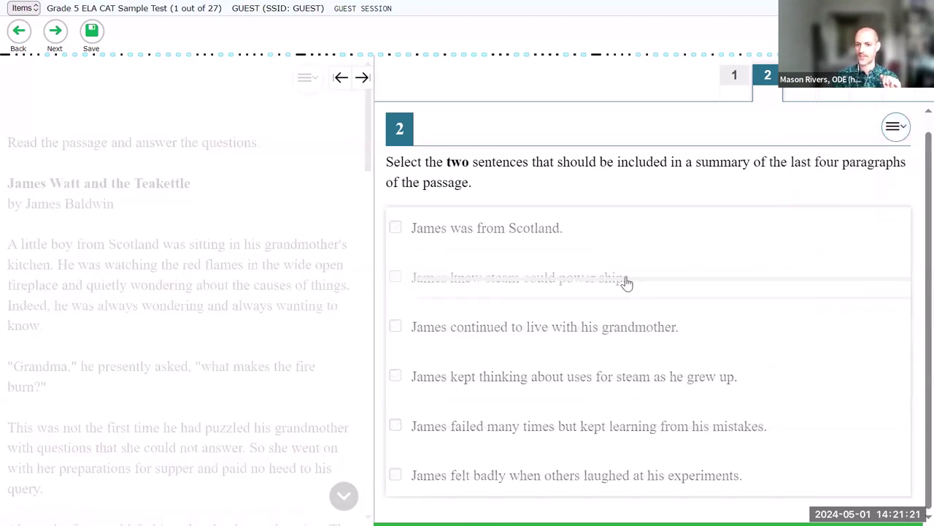
{"action": "left_click", "coordinate": [897, 128]}
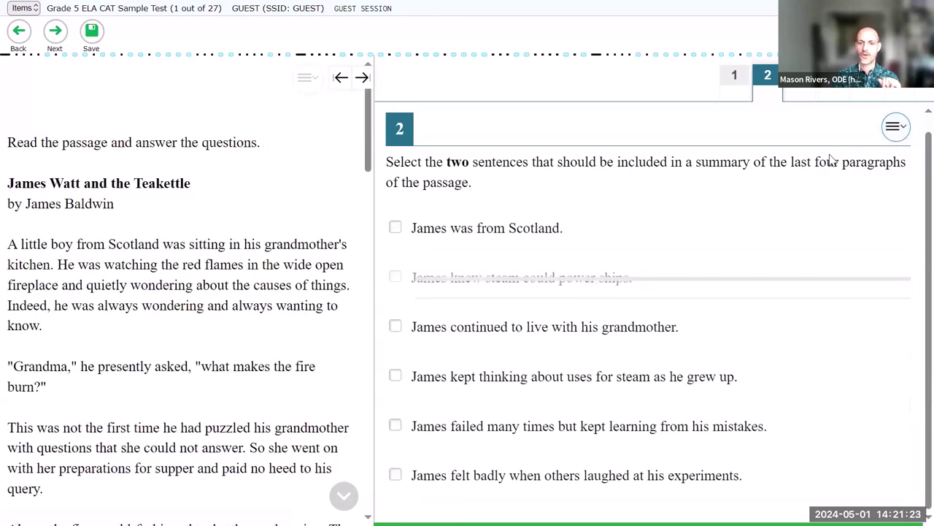
{"action": "right_click", "coordinate": [575, 383]}
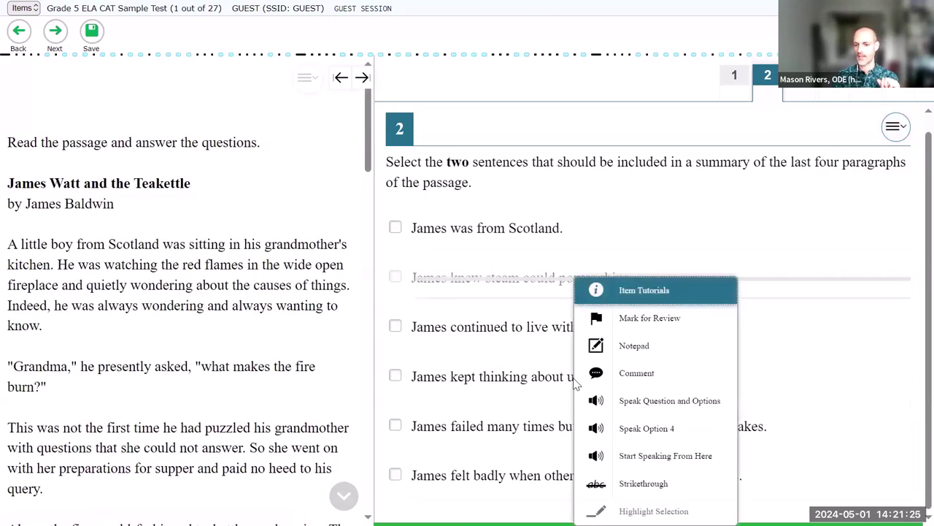
{"action": "left_click", "coordinate": [646, 482]}
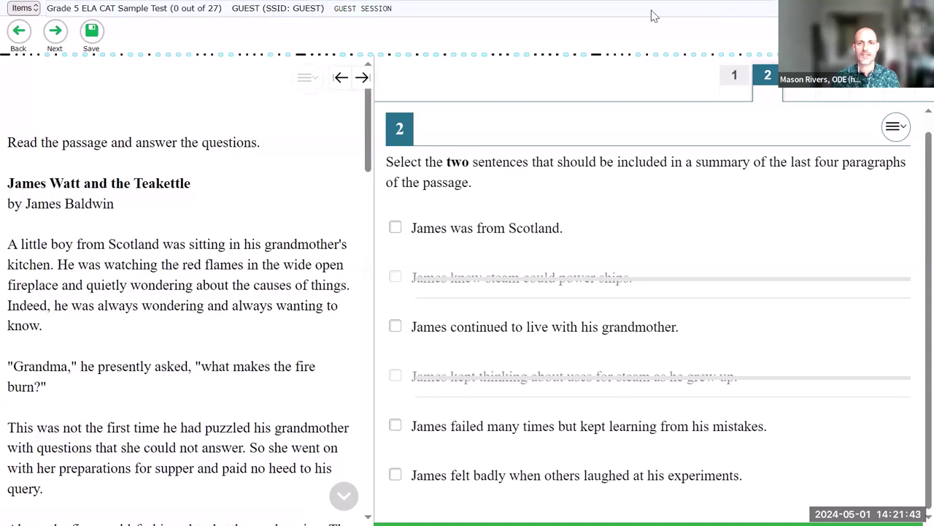
Switch to the "Access for All" presentation and advance to the "2022-23 Use Data" slide.
{"action": "mouse_move", "coordinate": [683, 51]}
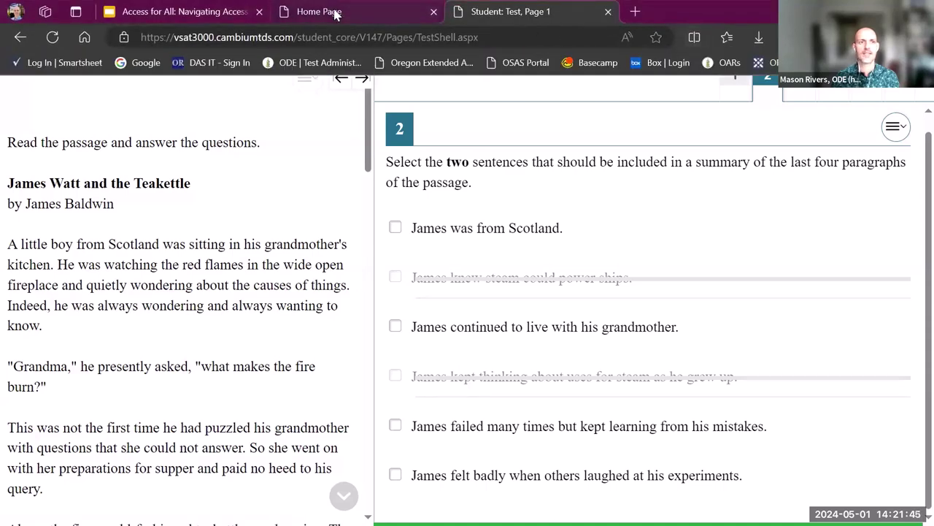
{"action": "left_click", "coordinate": [217, 14]}
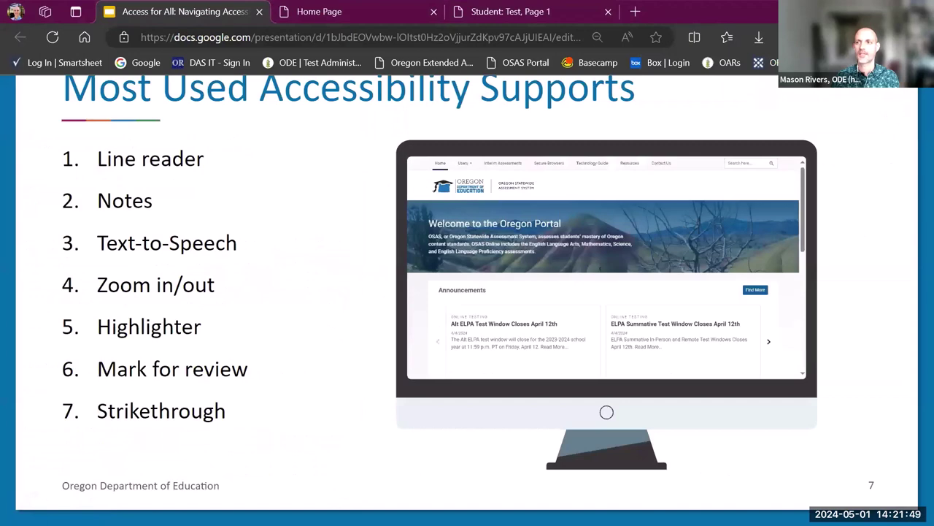
{"action": "left_click", "coordinate": [900, 208]}
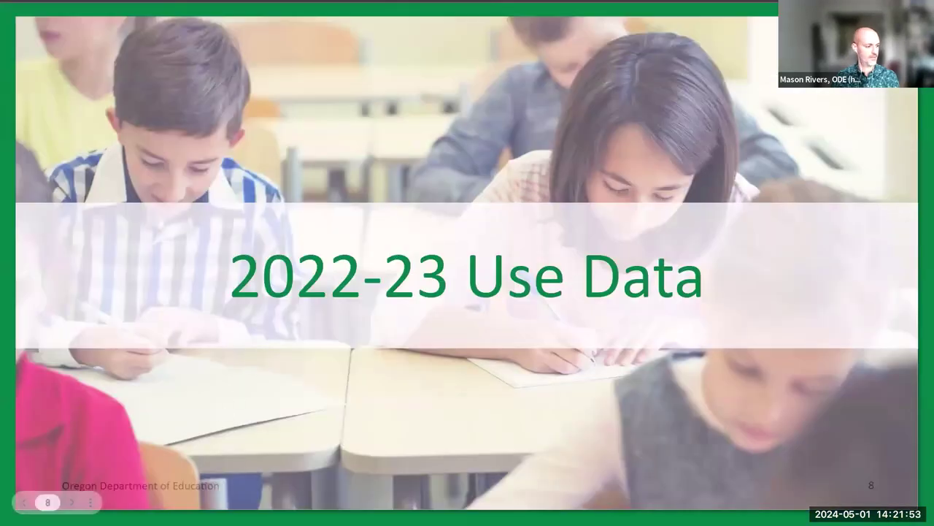
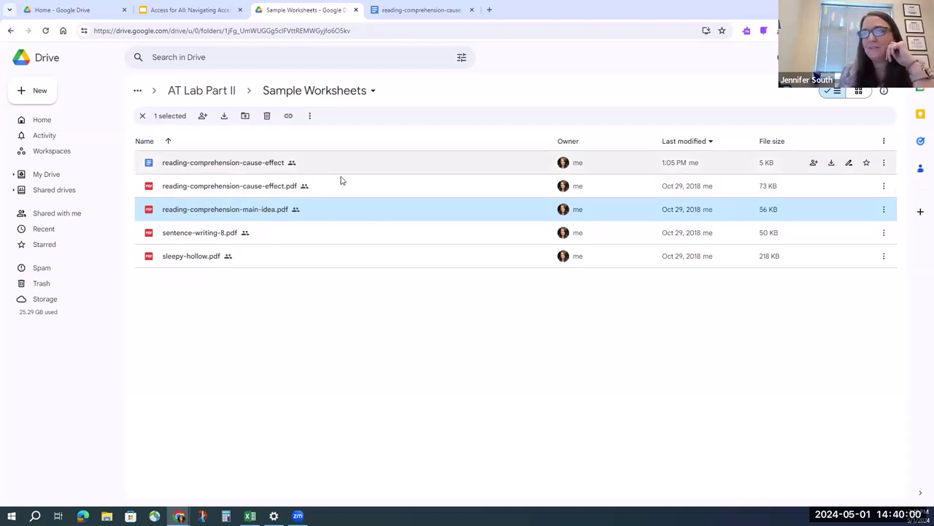
Preview reading-comprehension-cause-effect.pdf, check that its story text can be selected, and return to the Sample Worksheets folder.
{"action": "left_click", "coordinate": [244, 188]}
{"action": "double_click", "coordinate": [244, 187]}
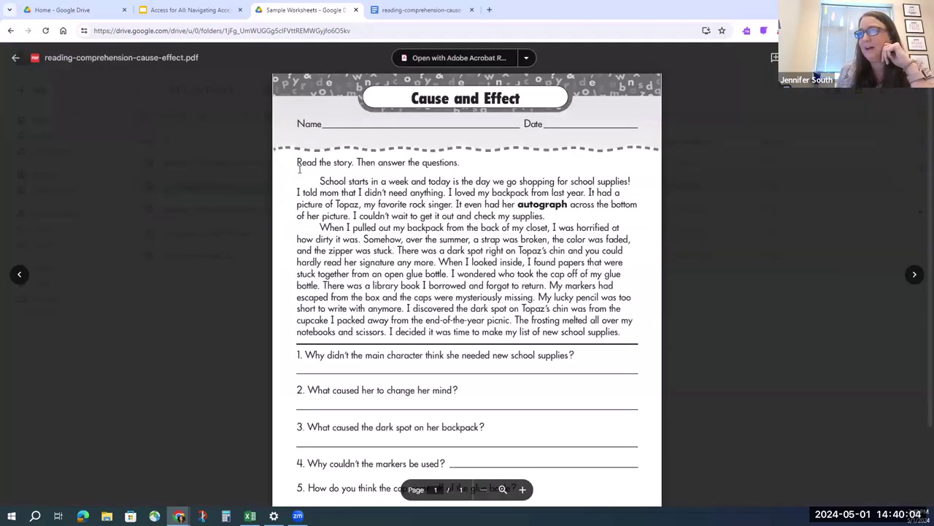
{"action": "left_click_drag", "start_coordinate": [321, 162], "coordinate": [540, 245]}
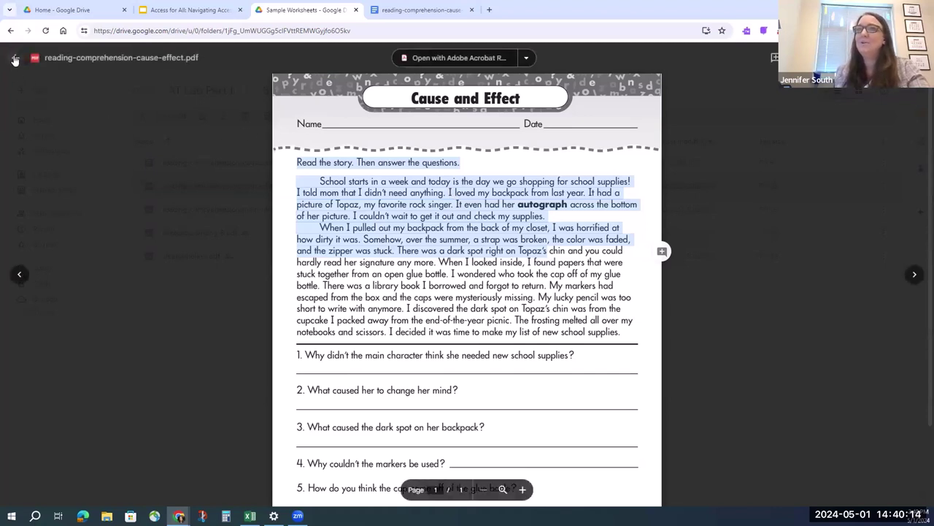
{"action": "left_click", "coordinate": [15, 60]}
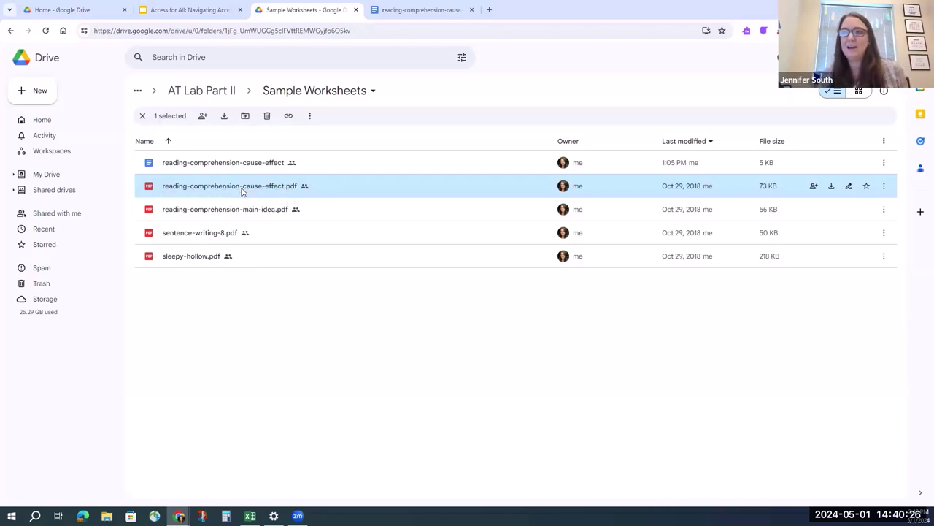
Open reading-comprehension-cause-effect.pdf with Google Docs to convert it into an editable document.
{"action": "right_click", "coordinate": [243, 191]}
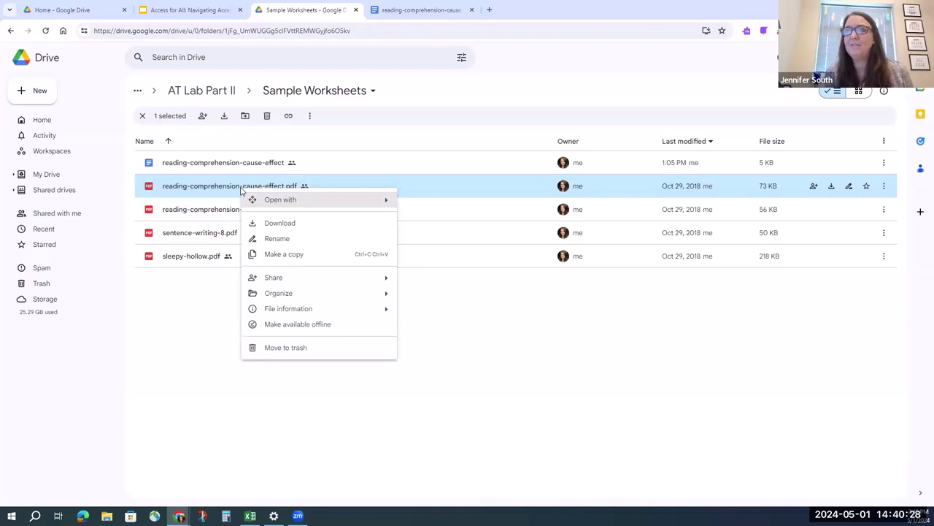
{"action": "mouse_move", "coordinate": [290, 199]}
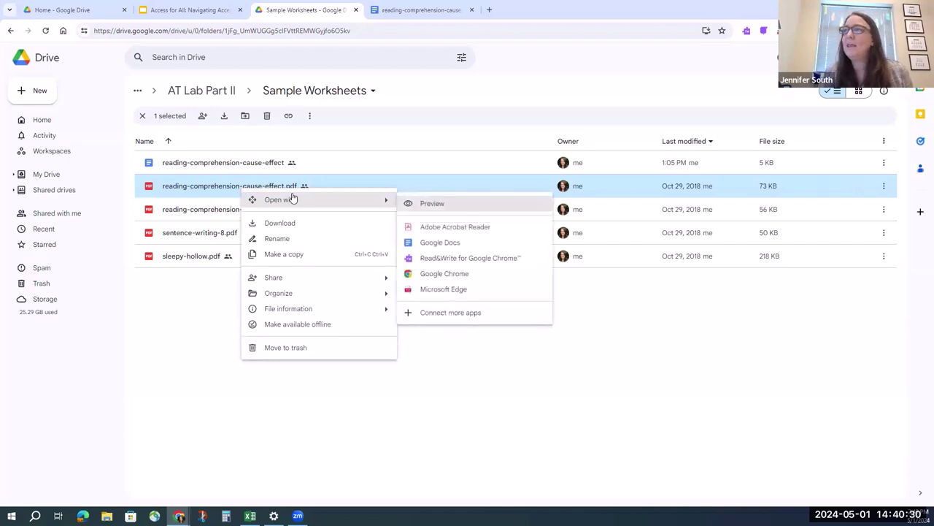
{"action": "left_click", "coordinate": [440, 242]}
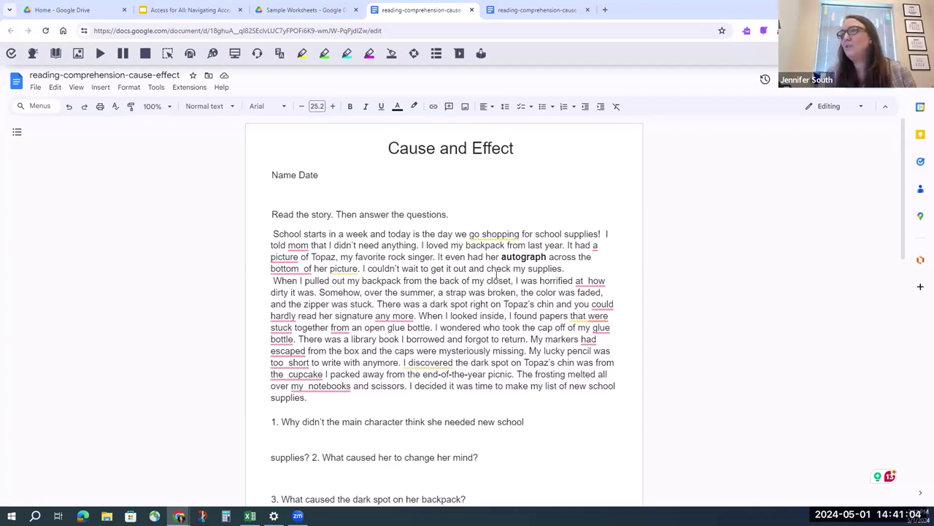
Separate question 2 from the word "supplies?" so that it starts on its own line, and look over the remaining questions.
{"action": "scroll", "coordinate": [497, 276], "scroll_direction": "down", "scroll_amount": 1}
{"action": "left_click", "coordinate": [310, 410]}
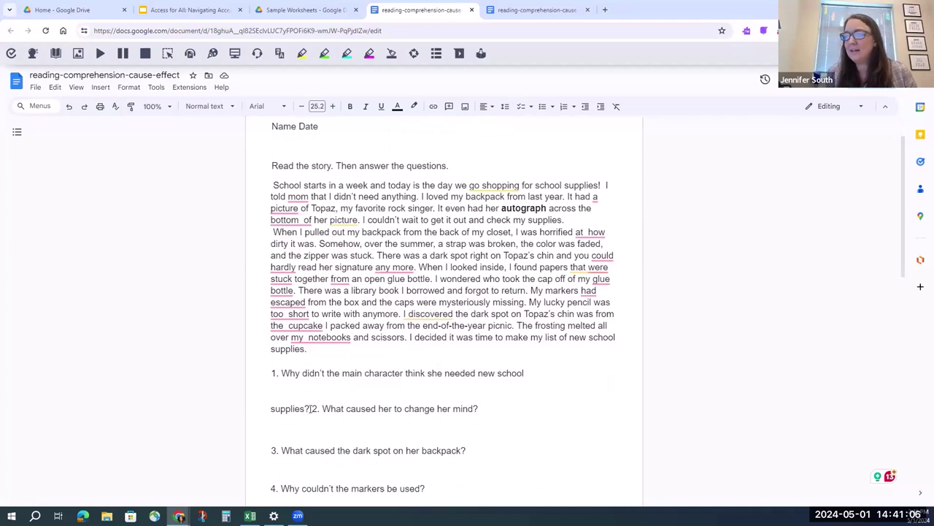
{"action": "key", "text": "Return"}
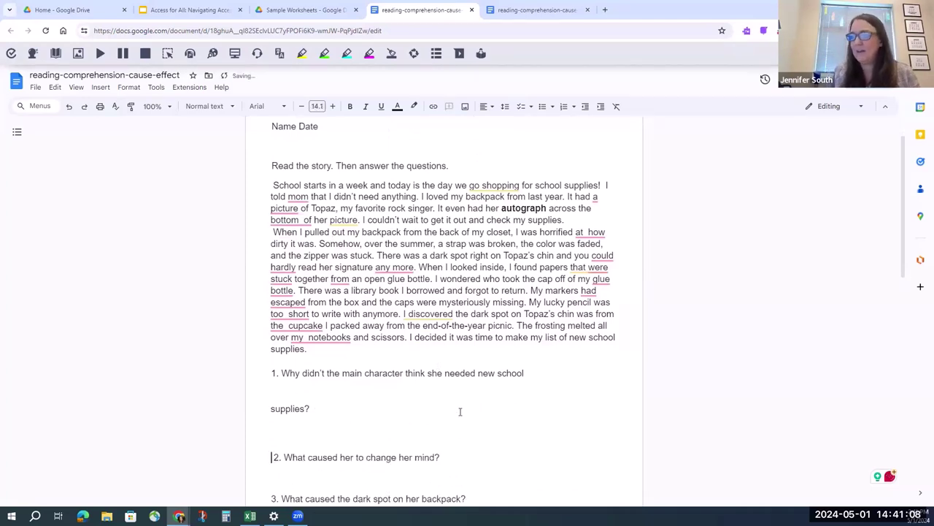
{"action": "scroll", "coordinate": [469, 411], "scroll_direction": "down", "scroll_amount": 2}
{"action": "scroll", "coordinate": [457, 443], "scroll_direction": "down", "scroll_amount": 4}
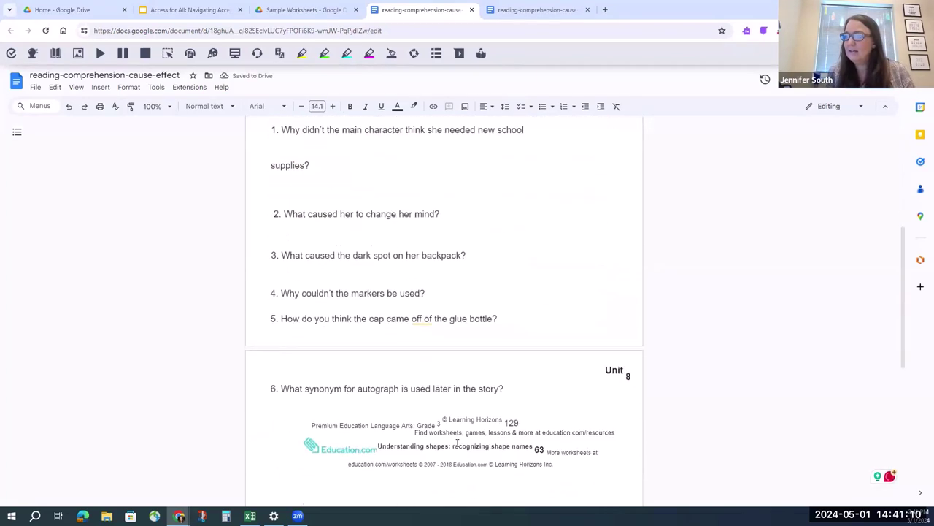
{"action": "scroll", "coordinate": [426, 372], "scroll_direction": "up", "scroll_amount": 1}
{"action": "scroll", "coordinate": [426, 372], "scroll_direction": "up", "scroll_amount": 5}
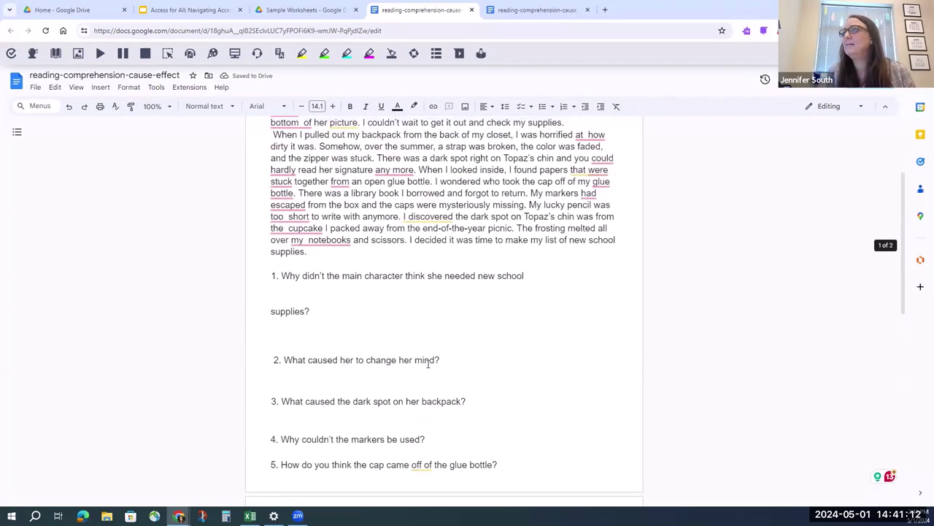
Switch to the other open copy of the reading-comprehension-cause-effect document and look over its story and questions.
{"action": "left_click", "coordinate": [539, 12]}
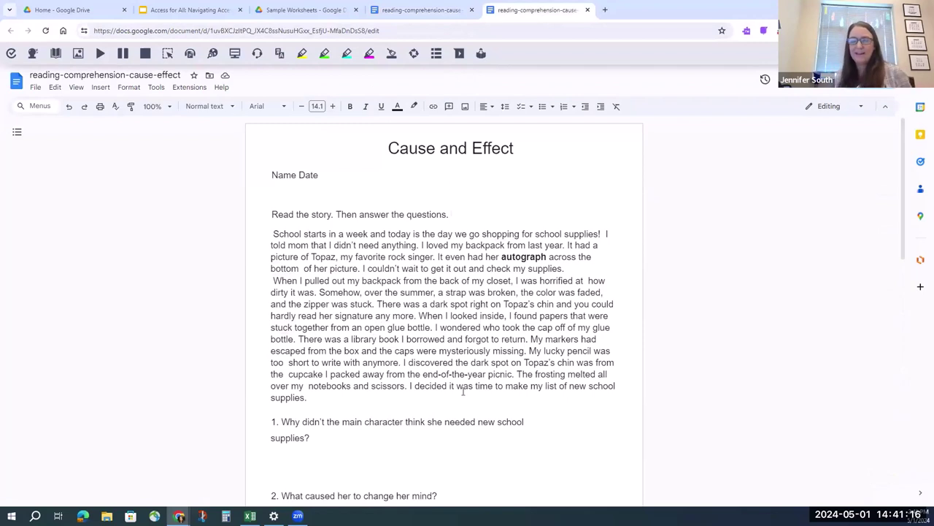
{"action": "scroll", "coordinate": [409, 407], "scroll_direction": "down", "scroll_amount": 1}
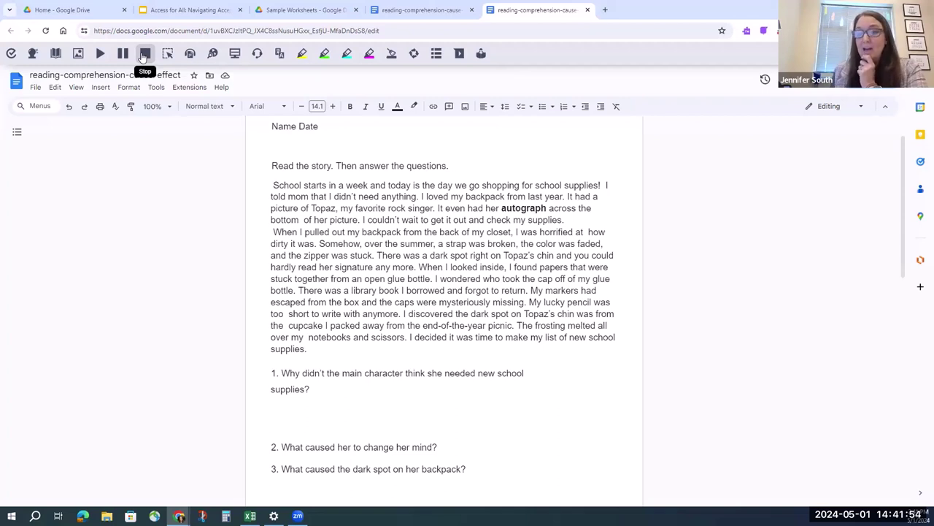
{"action": "scroll", "coordinate": [266, 177], "scroll_direction": "up", "scroll_amount": 1}
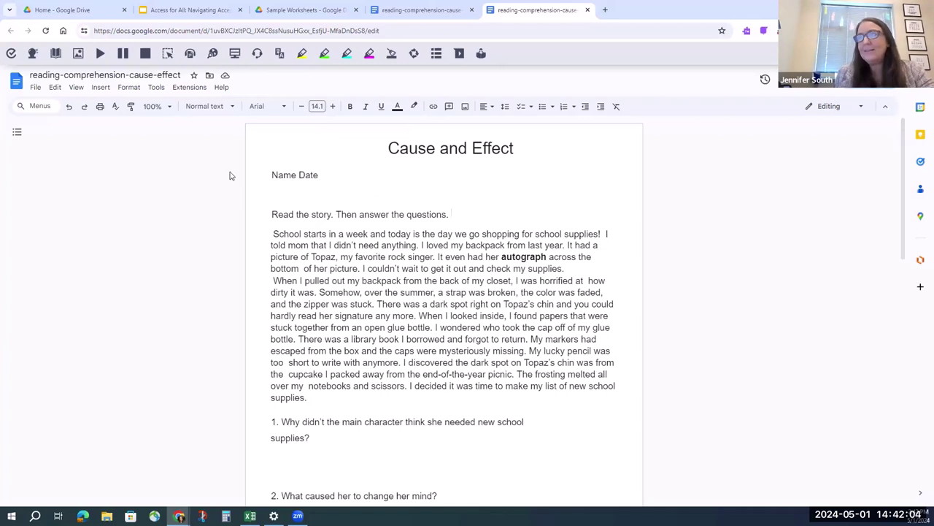
Turn on Read&Write screen masking and set its reading light height to 199 in the Screen Masking settings.
{"action": "left_click", "coordinate": [234, 54]}
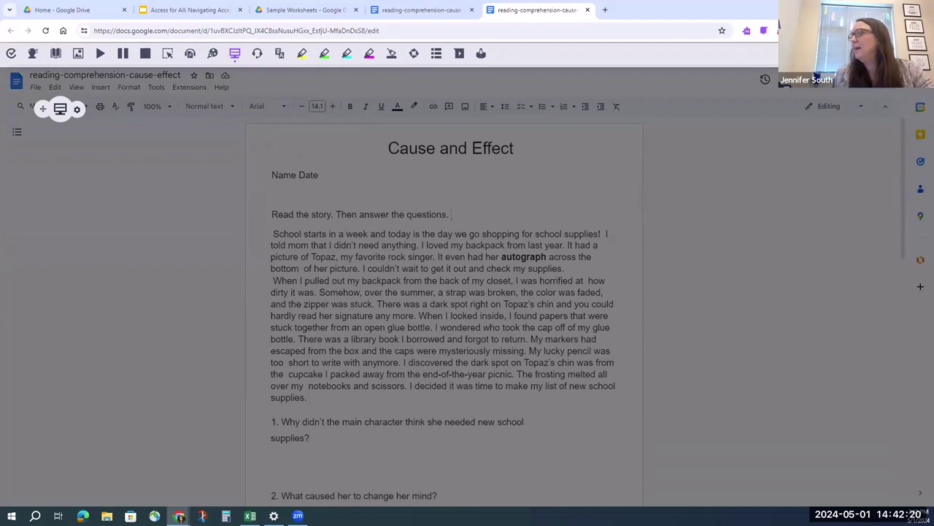
{"action": "left_click", "coordinate": [905, 53]}
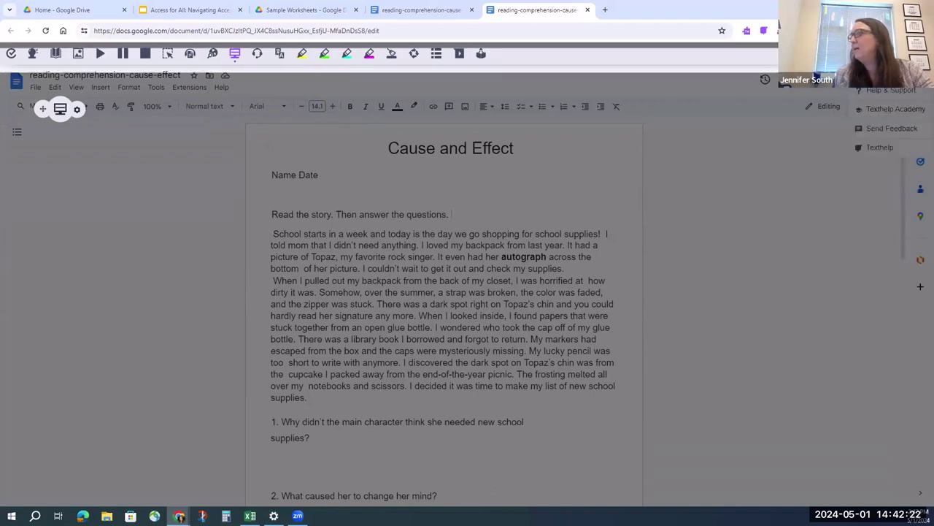
{"action": "left_click", "coordinate": [886, 71]}
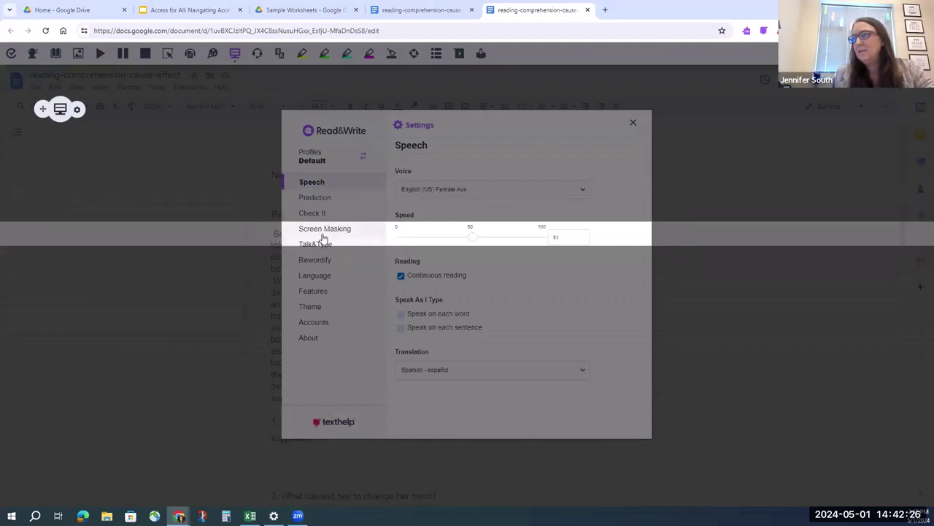
{"action": "left_click", "coordinate": [325, 230]}
{"action": "left_click_drag", "start_coordinate": [416, 329], "coordinate": [471, 327]}
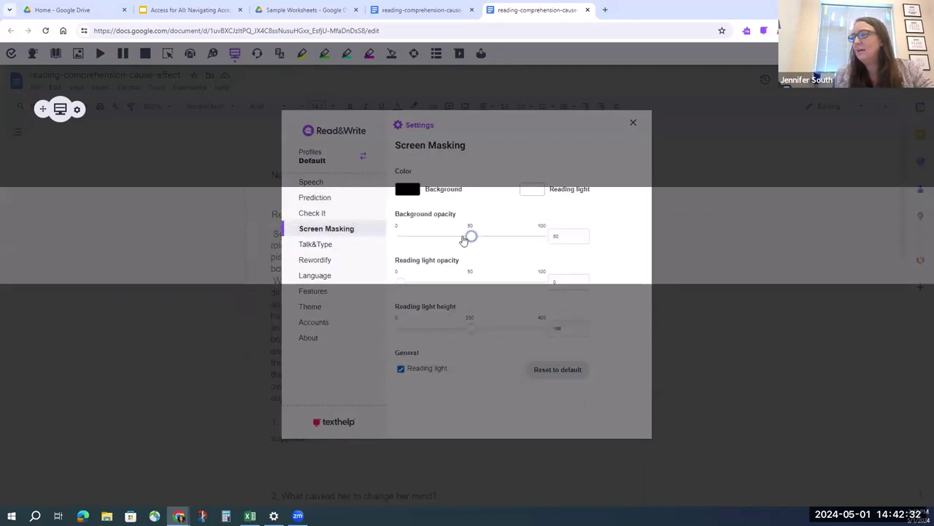
Set the mask's background opacity to 46 and reading light opacity to 7, close the settings and turn screen masking off.
{"action": "mouse_move", "coordinate": [469, 236]}
{"action": "left_mouse_down"}
{"action": "mouse_move", "coordinate": [508, 235]}
{"action": "mouse_move", "coordinate": [466, 236]}
{"action": "left_mouse_up"}
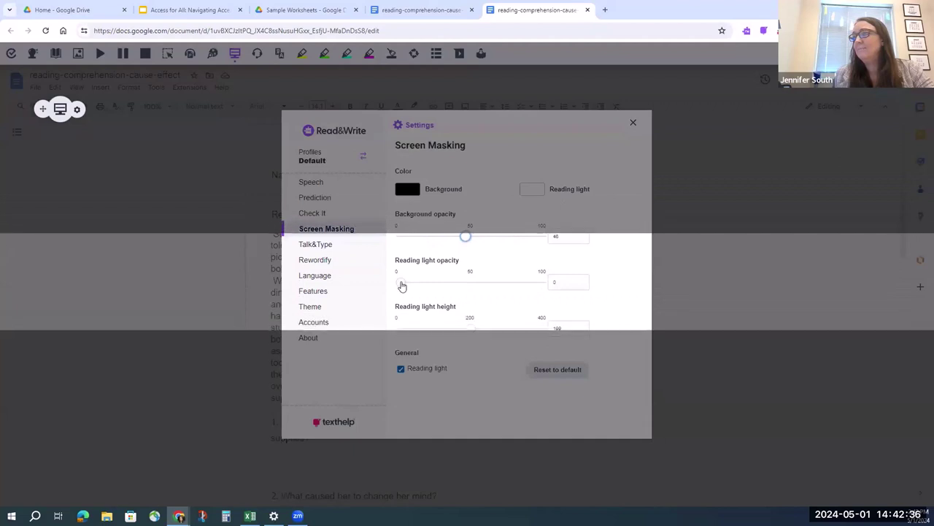
{"action": "left_click_drag", "start_coordinate": [438, 281], "coordinate": [411, 281]}
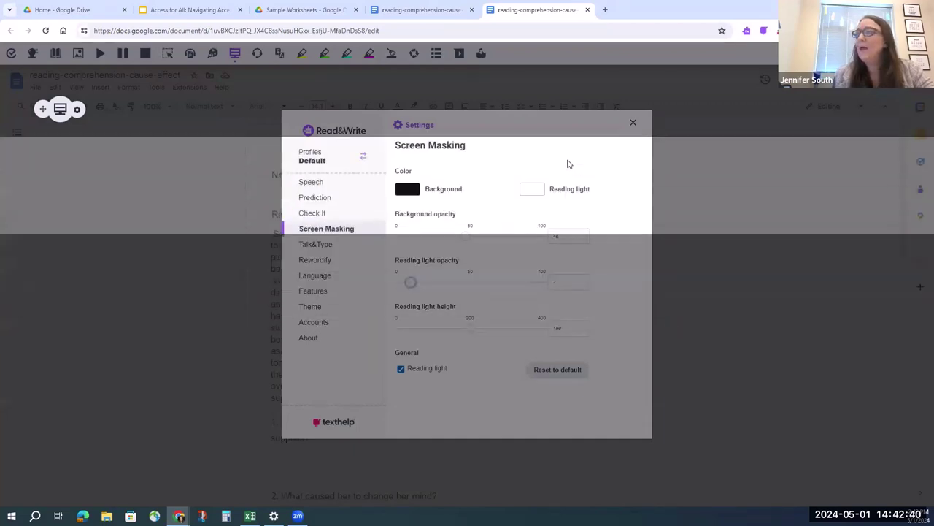
{"action": "left_click", "coordinate": [633, 124]}
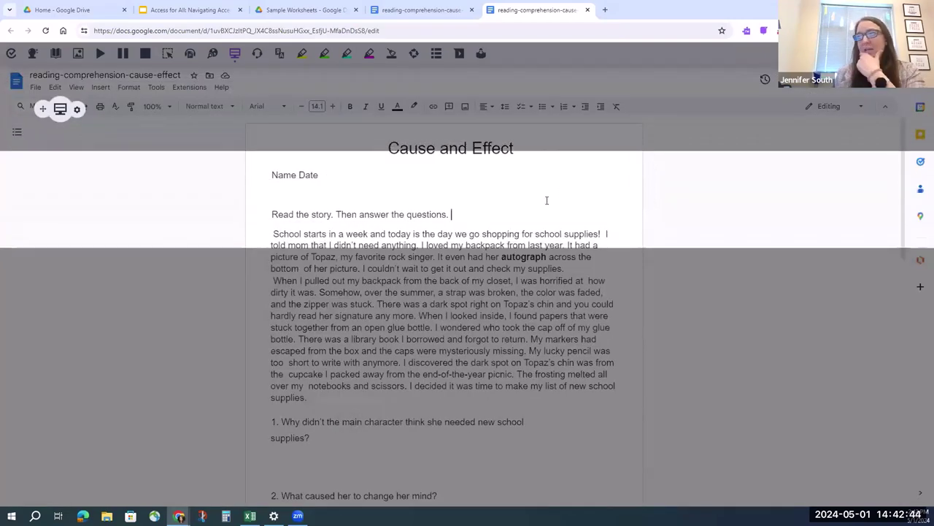
{"action": "left_click", "coordinate": [235, 53]}
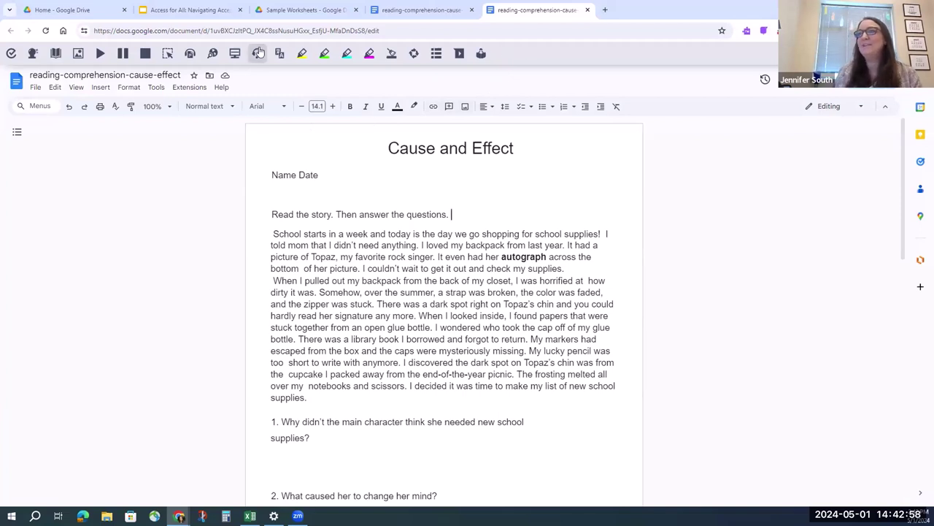
Try the document zoom at 125% and at Fit, and return it to 100%.
{"action": "left_click", "coordinate": [168, 109]}
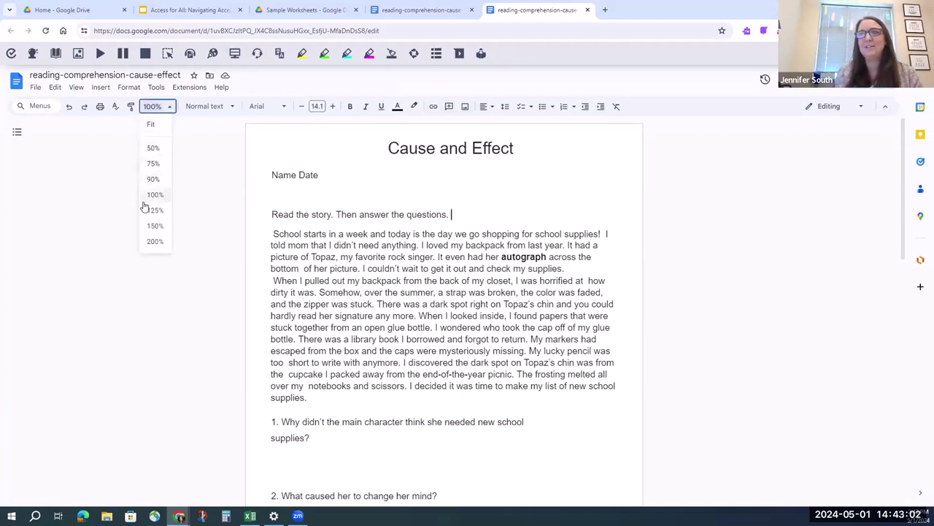
{"action": "left_click", "coordinate": [152, 210]}
{"action": "left_click", "coordinate": [168, 108]}
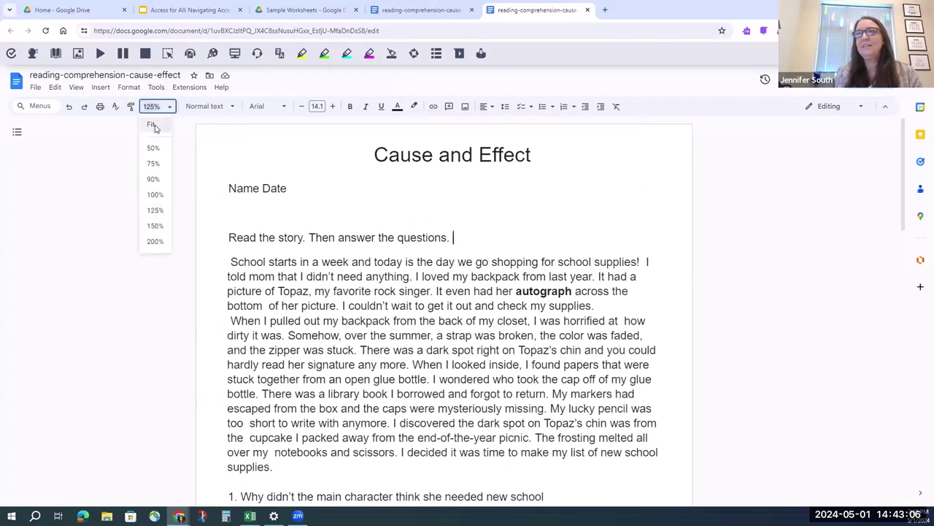
{"action": "left_click", "coordinate": [152, 125]}
{"action": "left_click", "coordinate": [169, 109]}
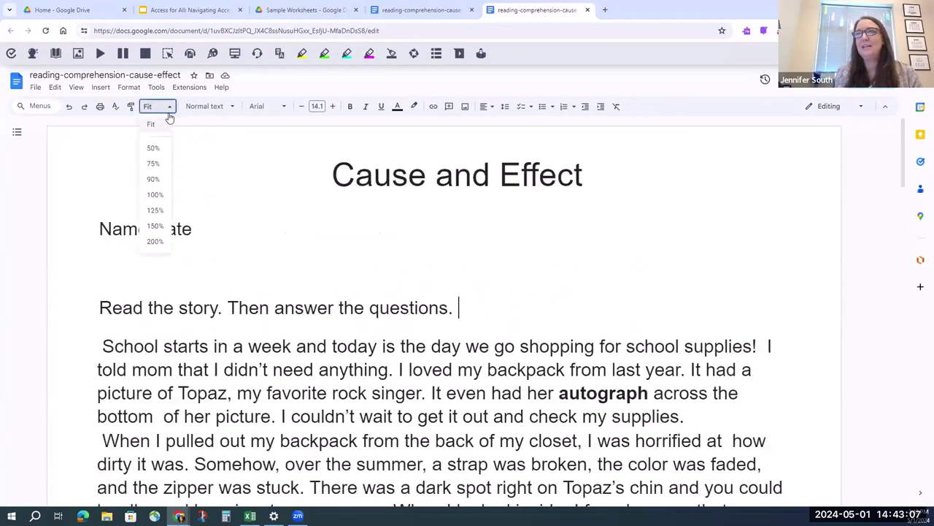
{"action": "left_click", "coordinate": [154, 194]}
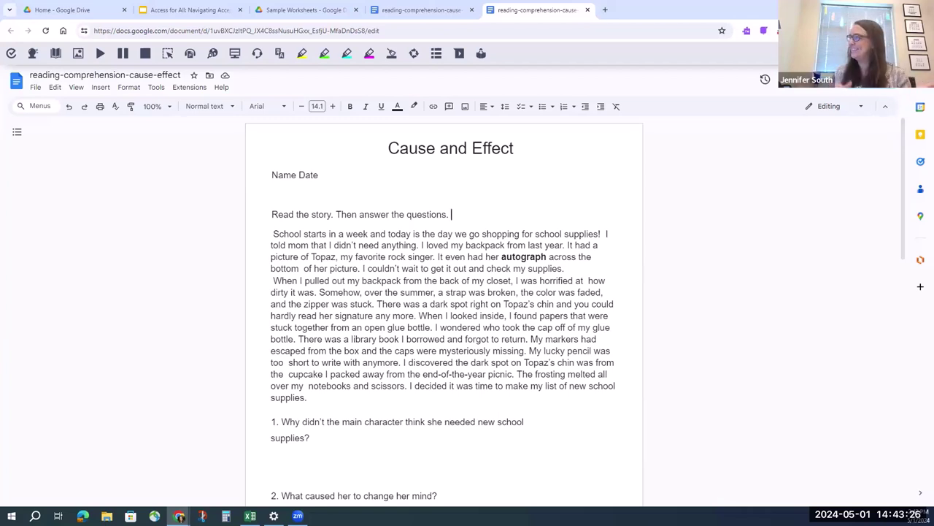
Set the browser zoom to 125%, view the document in full screen and leave full-screen mode.
{"action": "left_click", "coordinate": [917, 31]}
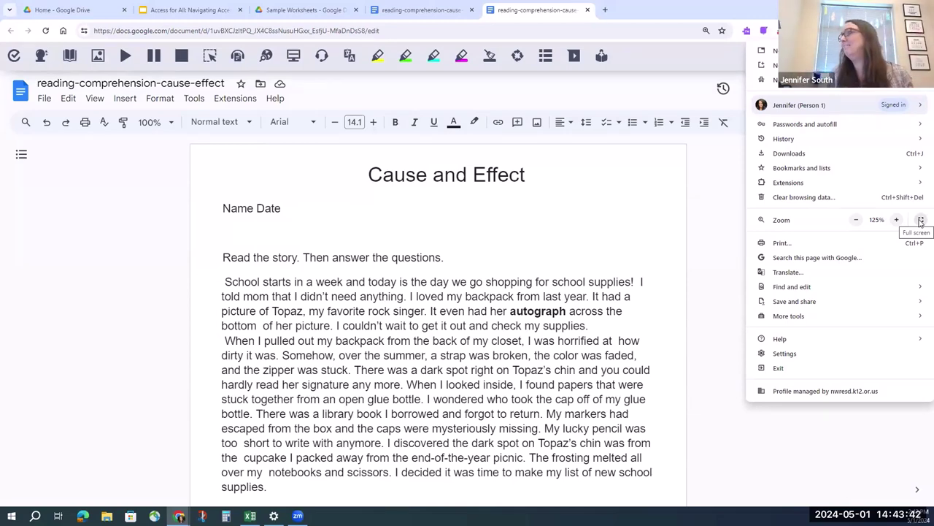
{"action": "left_click", "coordinate": [921, 221]}
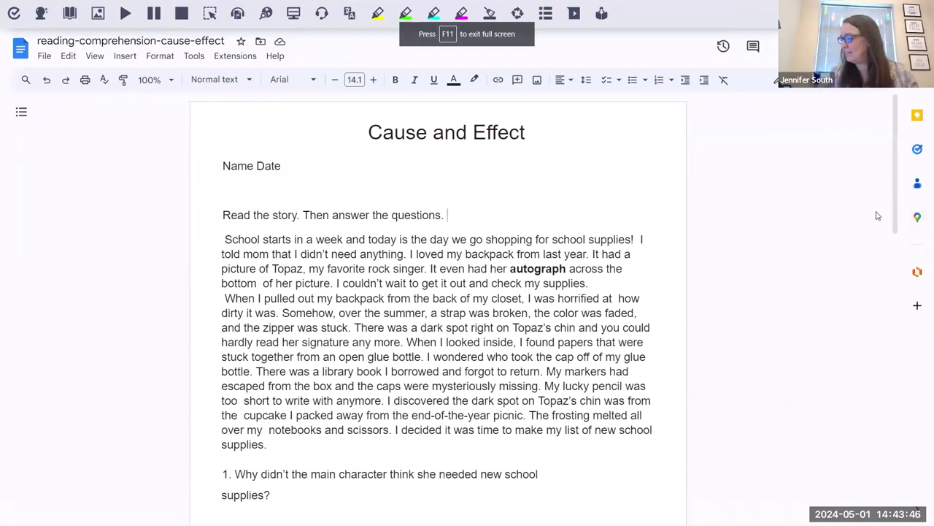
{"action": "key", "text": "F11"}
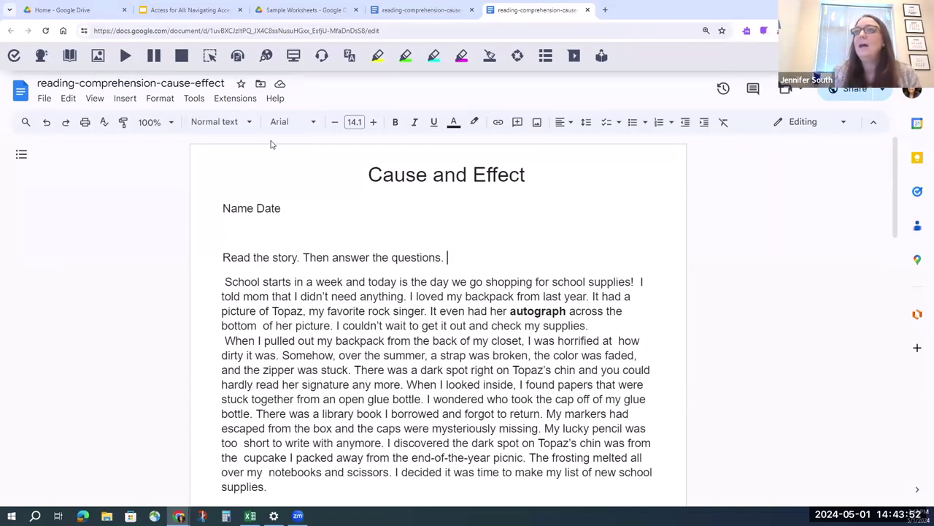
Have Read&Write read aloud from "Read the story" and stop it during the story's first sentence.
{"action": "left_click", "coordinate": [222, 257]}
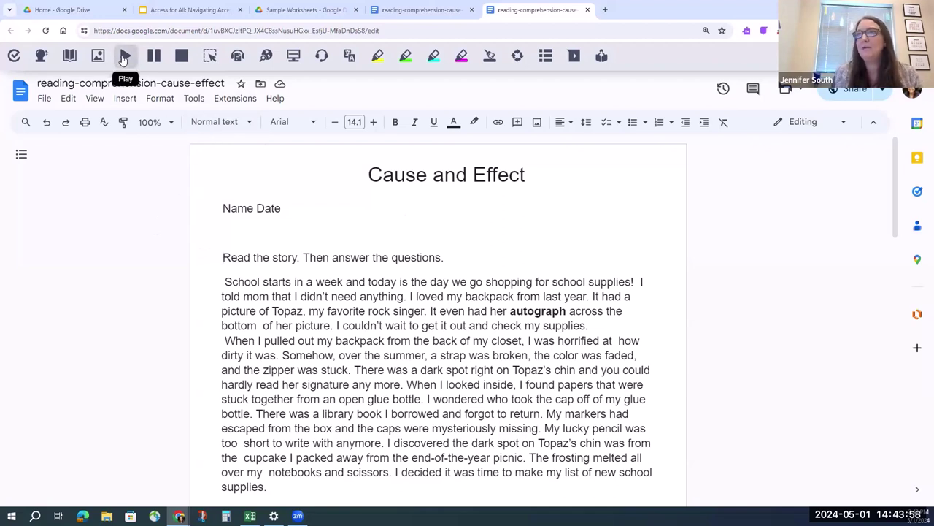
{"action": "left_click", "coordinate": [124, 59]}
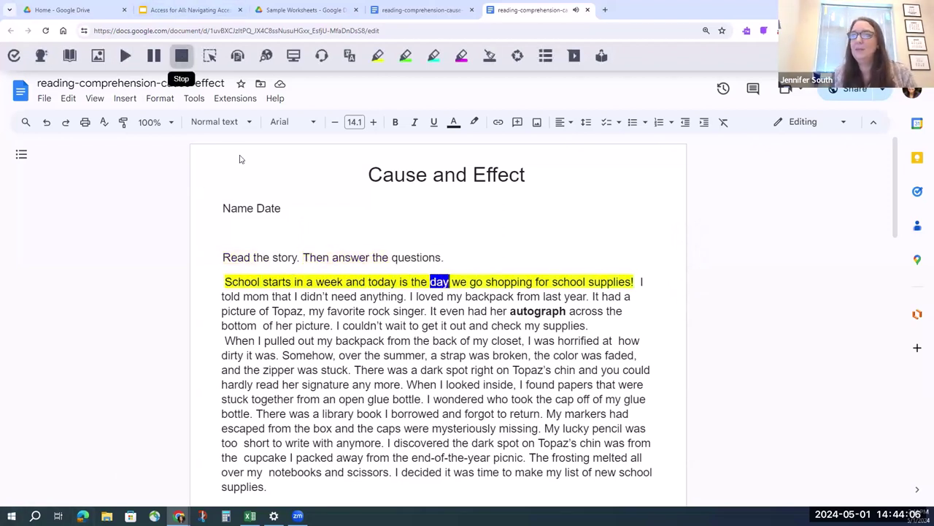
{"action": "left_click", "coordinate": [182, 63]}
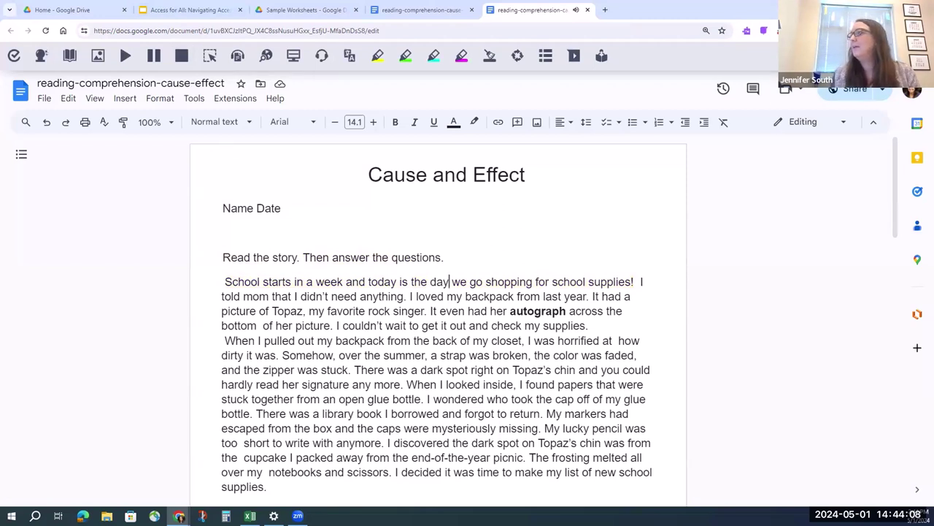
Look through the voice choices in Read&Write's Speech settings, turn off Continuous reading and close the settings.
{"action": "left_click", "coordinate": [913, 56]}
{"action": "left_click", "coordinate": [861, 73]}
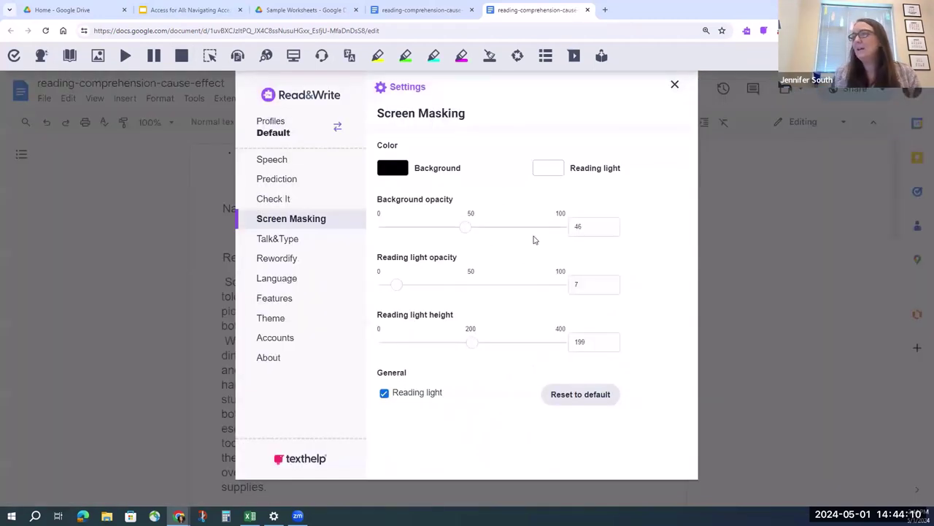
{"action": "left_click", "coordinate": [281, 158]}
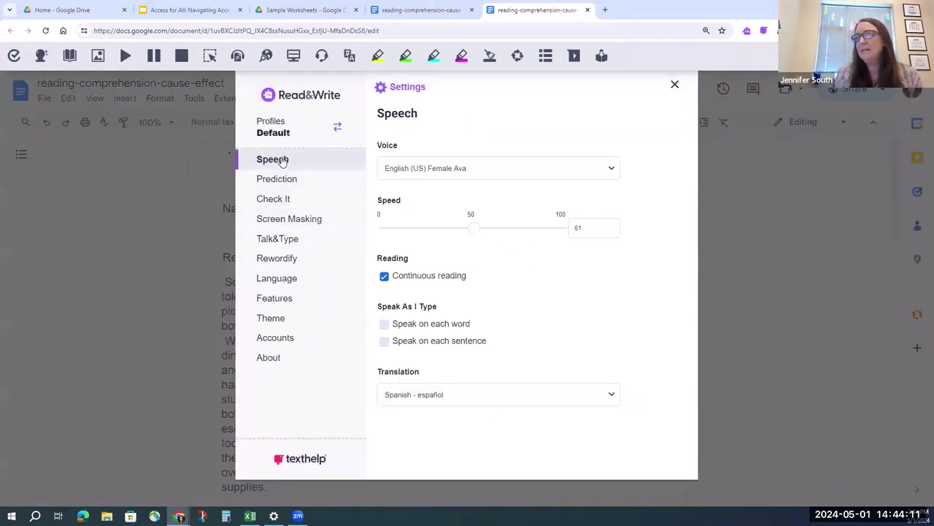
{"action": "left_click", "coordinate": [608, 173]}
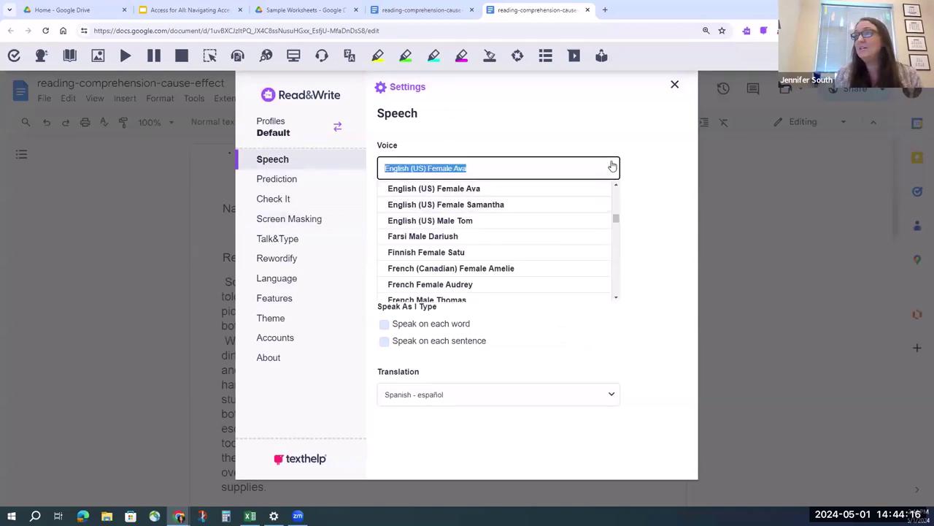
{"action": "left_click", "coordinate": [644, 169]}
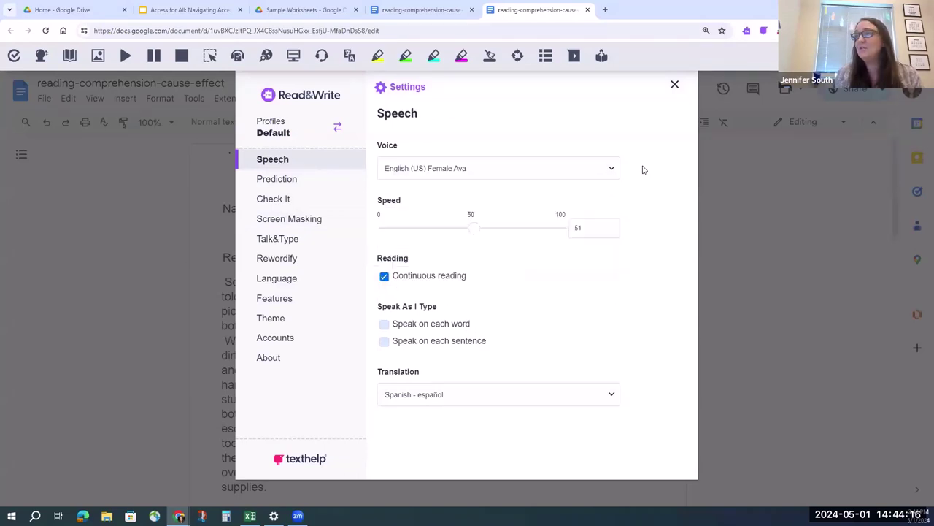
{"action": "left_click", "coordinate": [385, 276]}
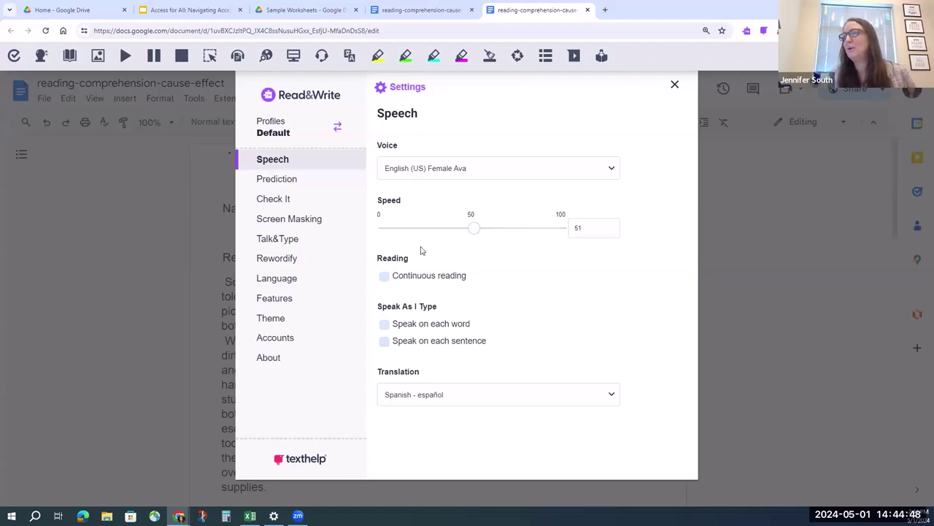
{"action": "left_click", "coordinate": [675, 86]}
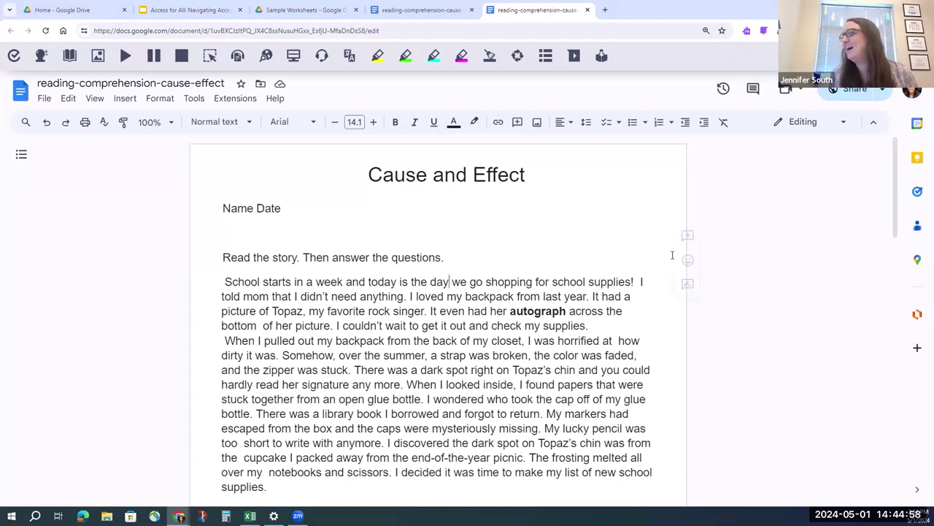
View the list of all comments on the document, including the resolved one, and close it.
{"action": "scroll", "coordinate": [672, 252], "scroll_direction": "down", "scroll_amount": 1}
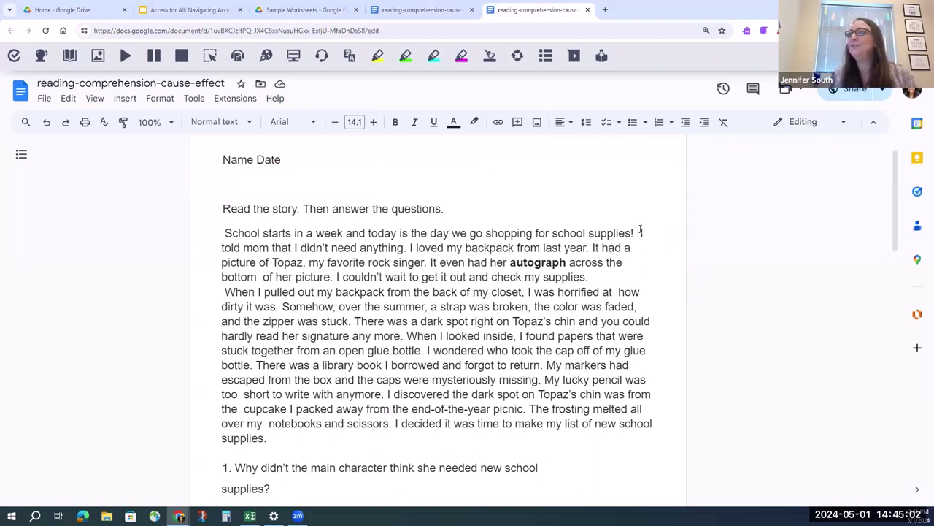
{"action": "left_click", "coordinate": [754, 89]}
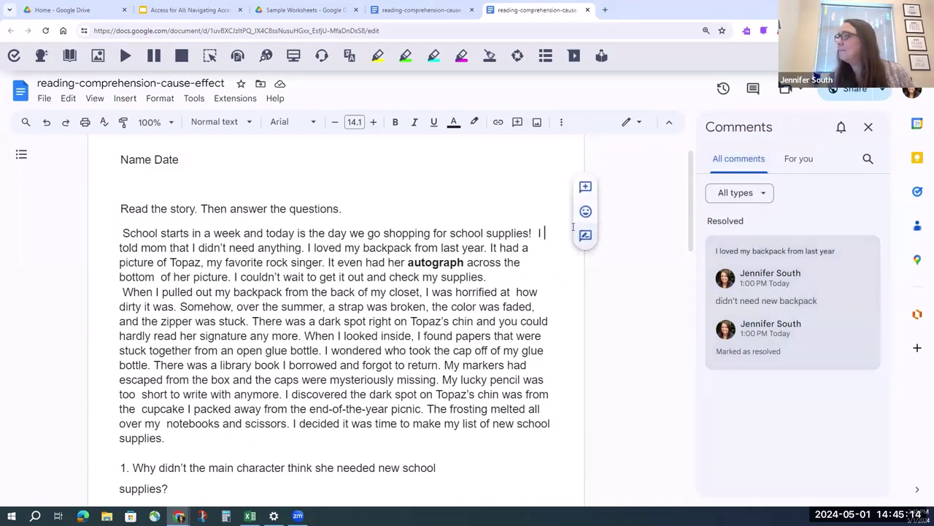
{"action": "left_click", "coordinate": [868, 126]}
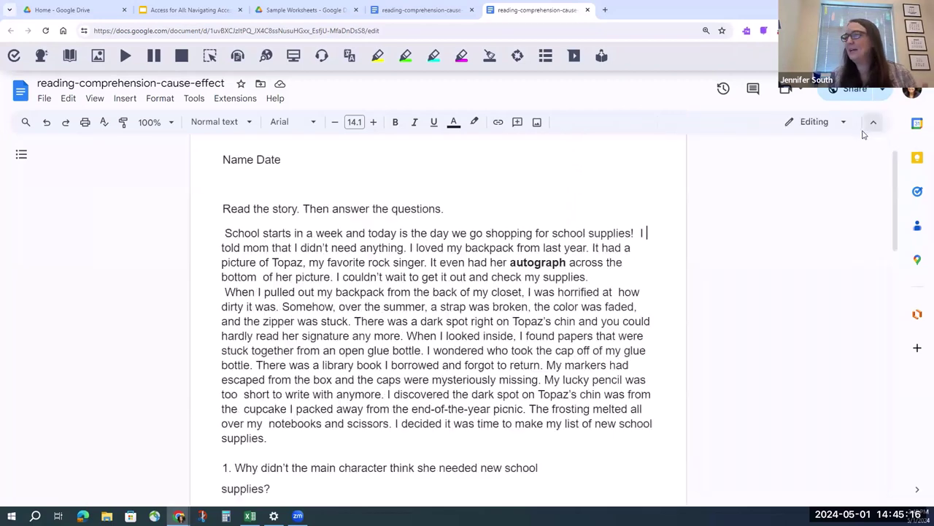
Add the comment "note" to the word "shopping" in the story's first sentence.
{"action": "left_click_drag", "start_coordinate": [488, 233], "coordinate": [537, 233]}
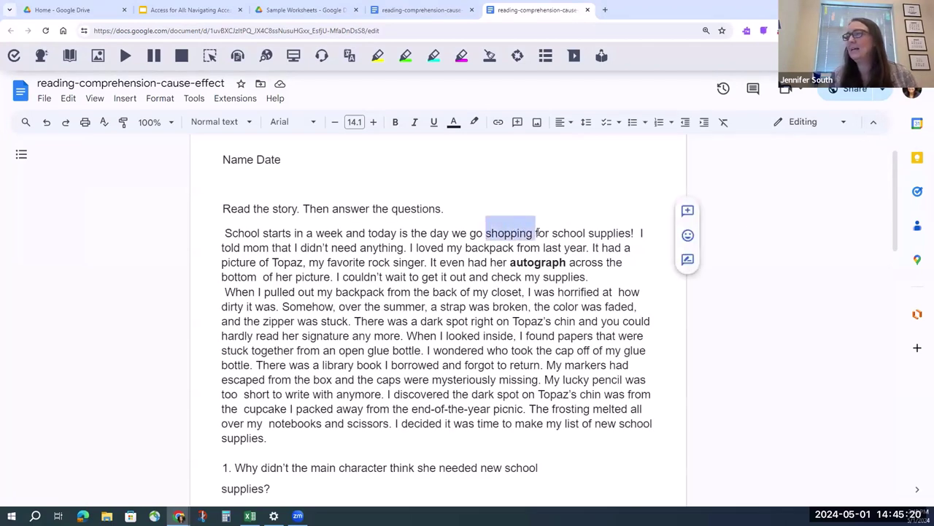
{"action": "left_click", "coordinate": [687, 211]}
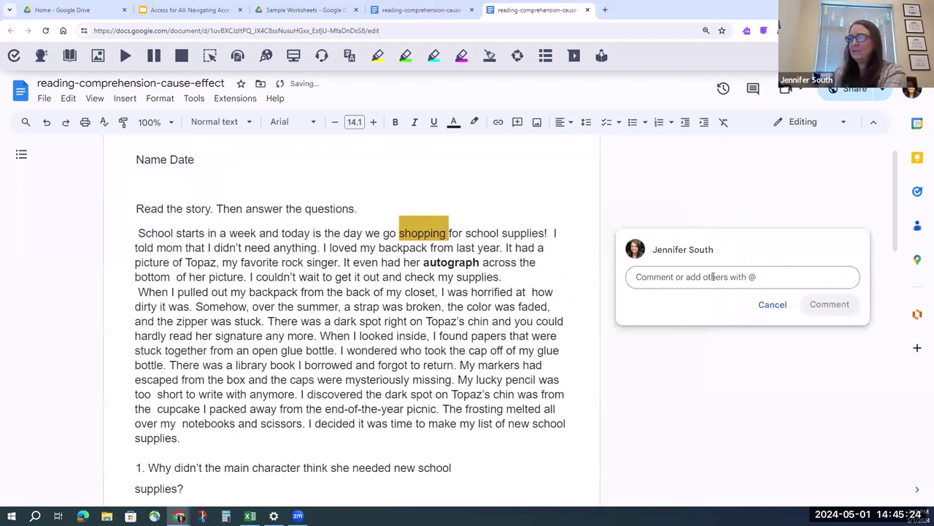
{"action": "type", "text": "n"}
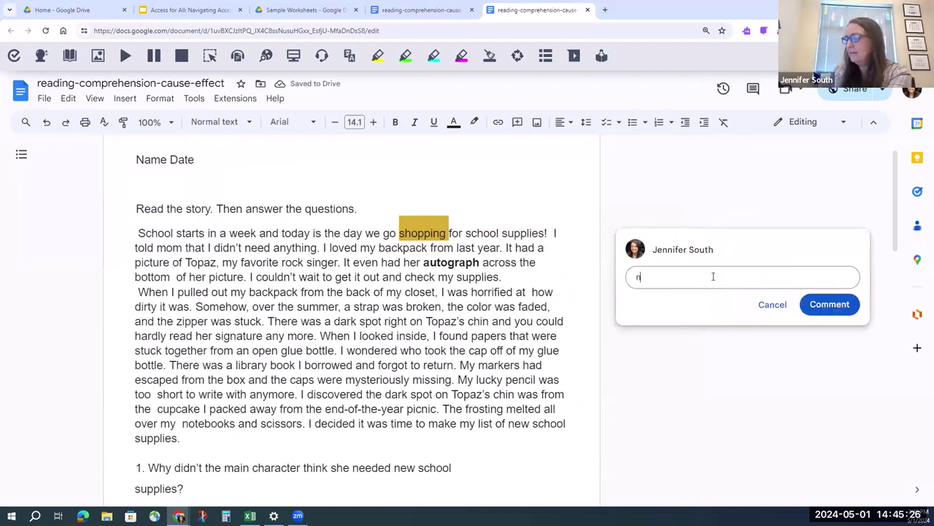
{"action": "type", "text": "ote"}
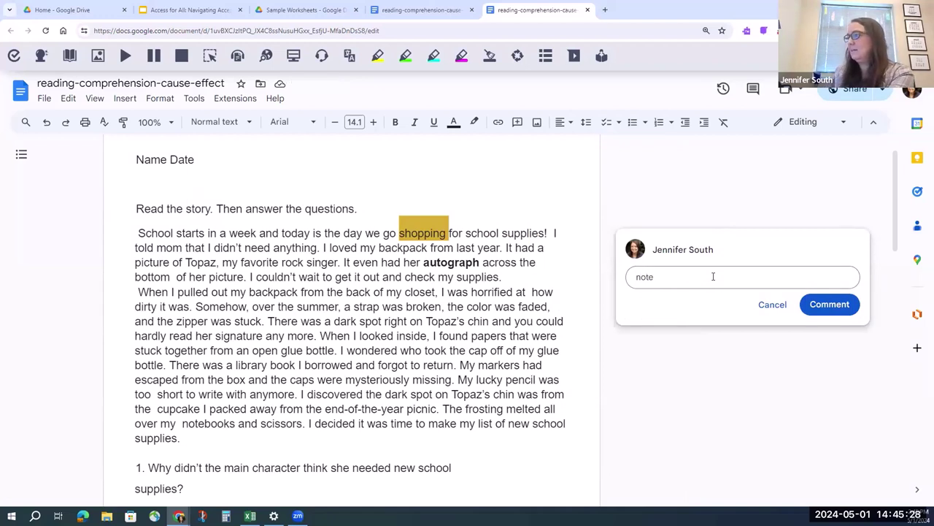
{"action": "left_click", "coordinate": [832, 312]}
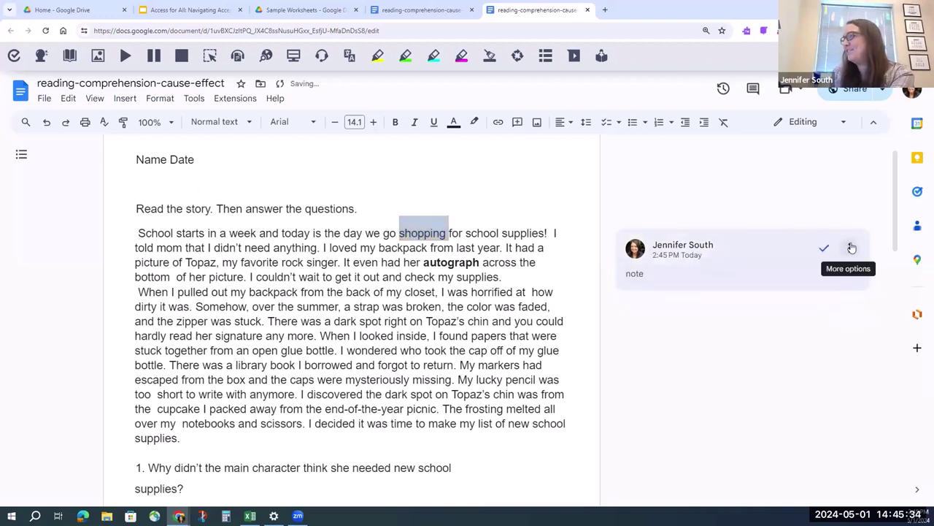
Delete the "note" comment thread from the word "shopping".
{"action": "left_click", "coordinate": [849, 247]}
{"action": "left_click", "coordinate": [783, 292]}
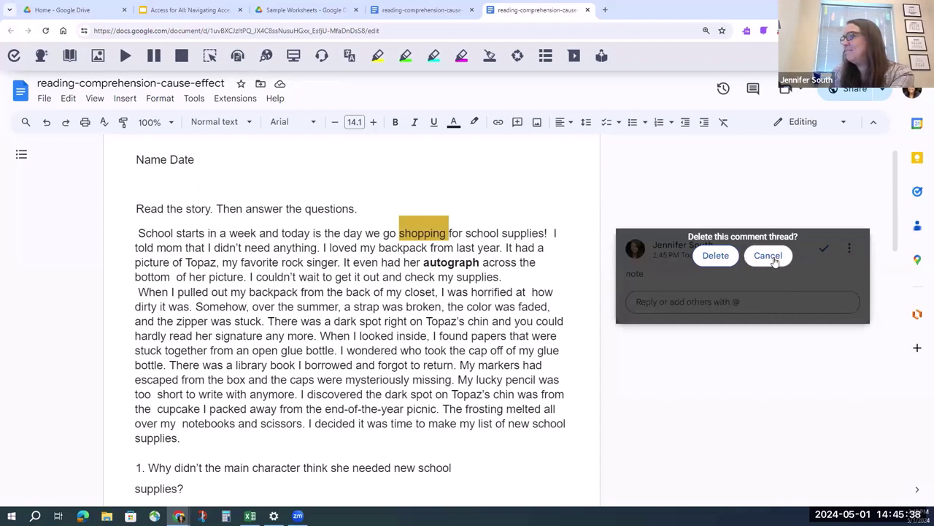
{"action": "left_click", "coordinate": [715, 256]}
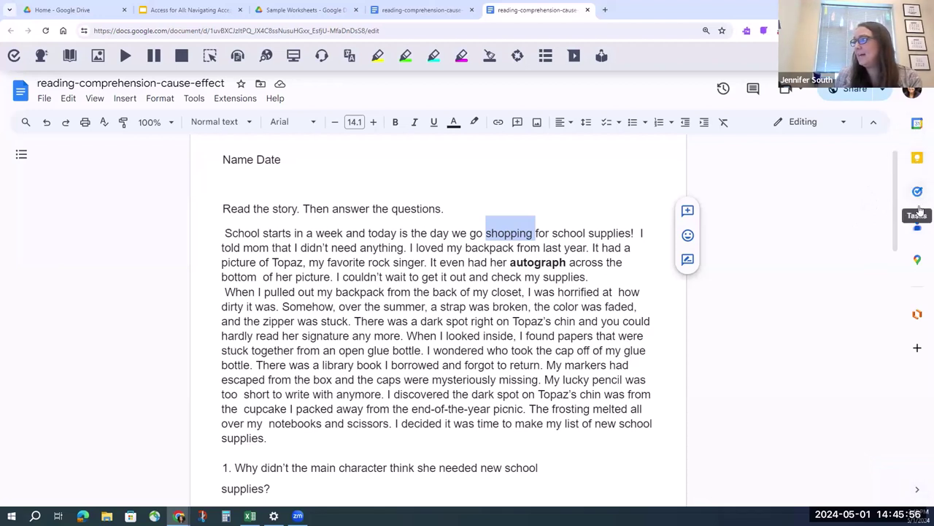
Show the Keep notes beside the document, start a blank note and check its options for adding it to the document.
{"action": "left_click", "coordinate": [915, 491]}
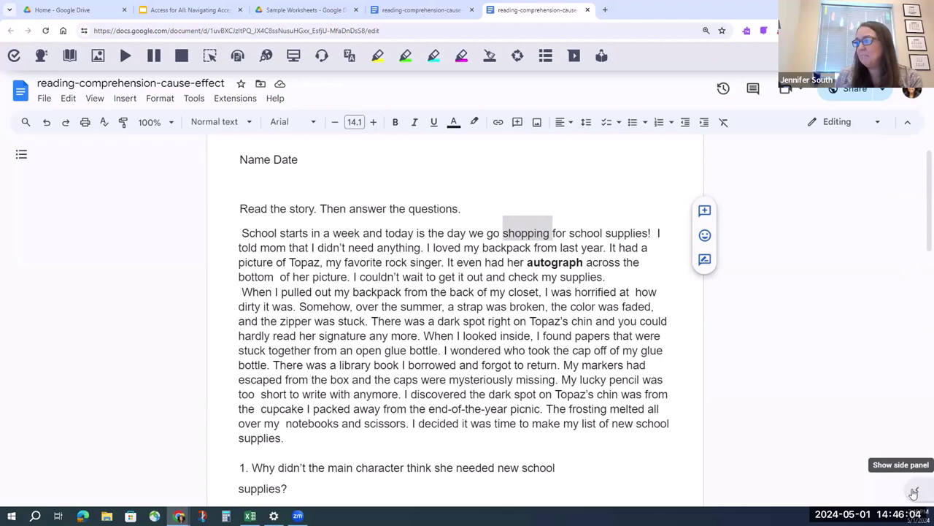
{"action": "left_click", "coordinate": [915, 492]}
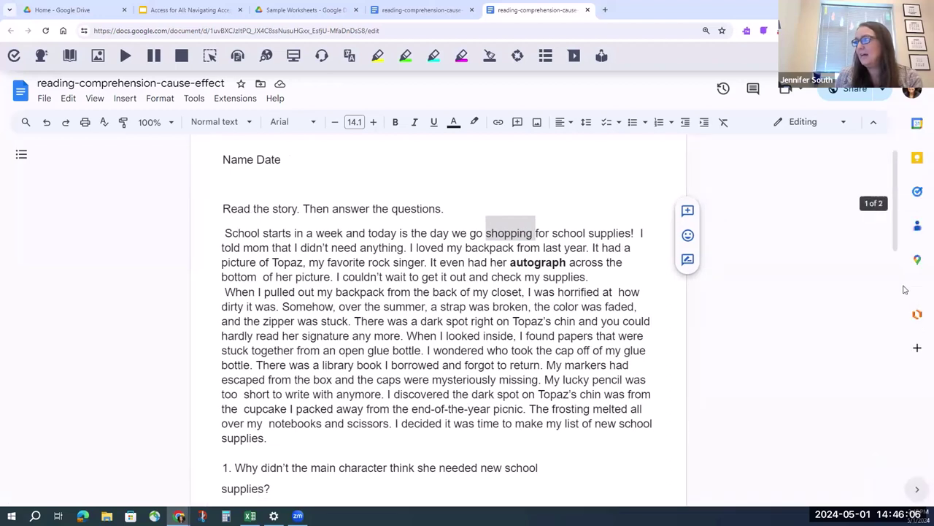
{"action": "left_click", "coordinate": [918, 165]}
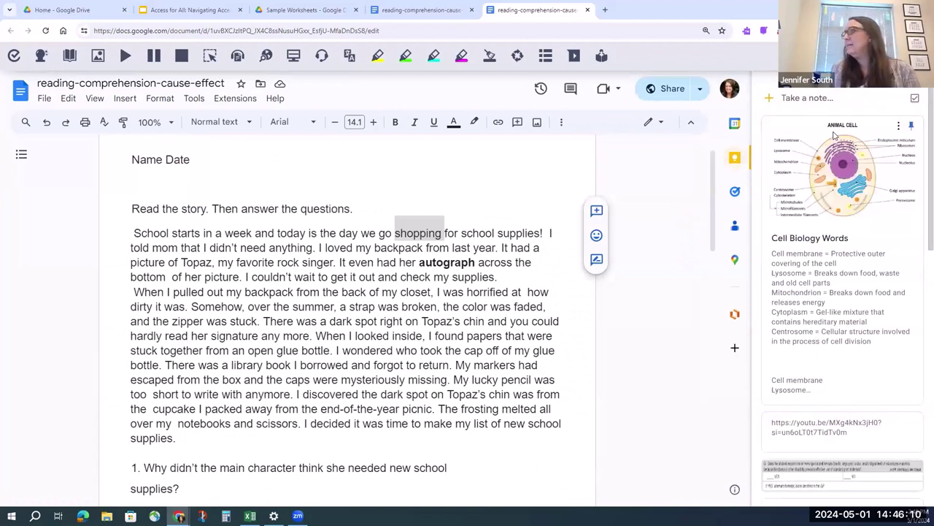
{"action": "left_click", "coordinate": [771, 97]}
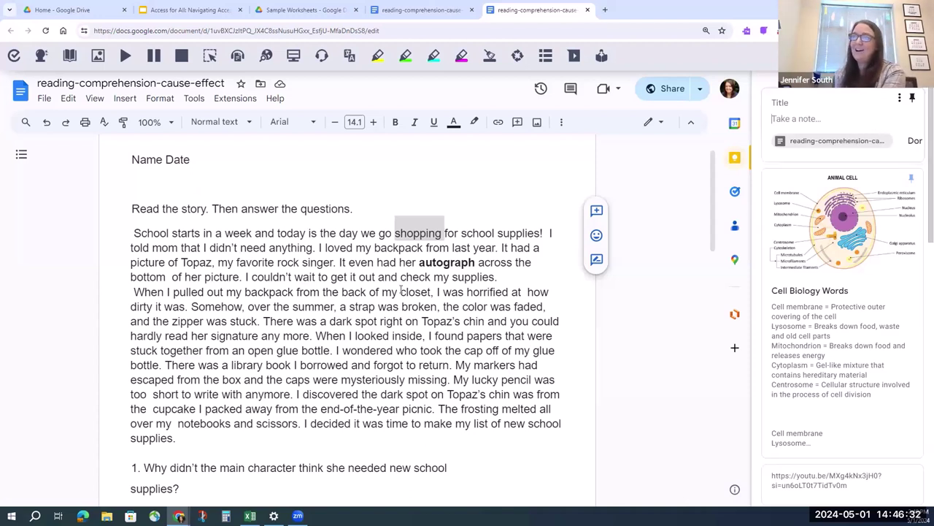
{"action": "left_click", "coordinate": [900, 98]}
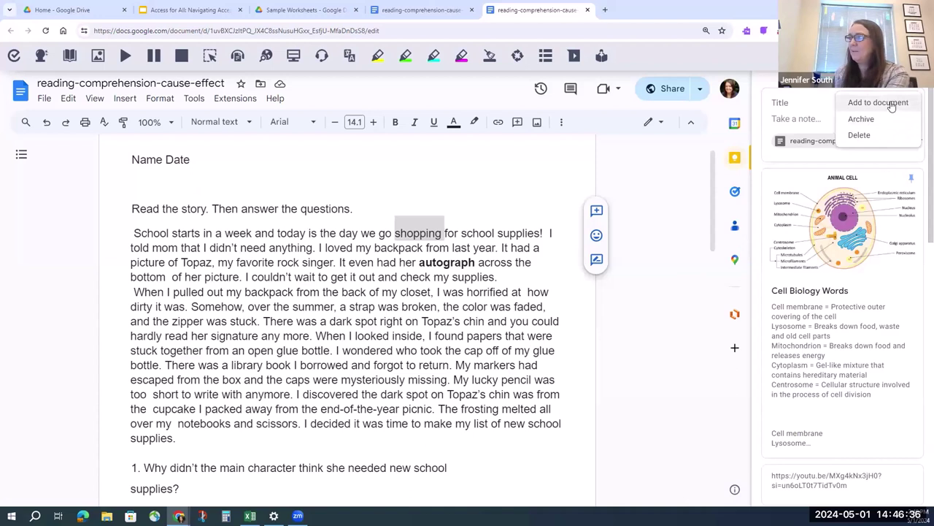
{"action": "left_click", "coordinate": [815, 107]}
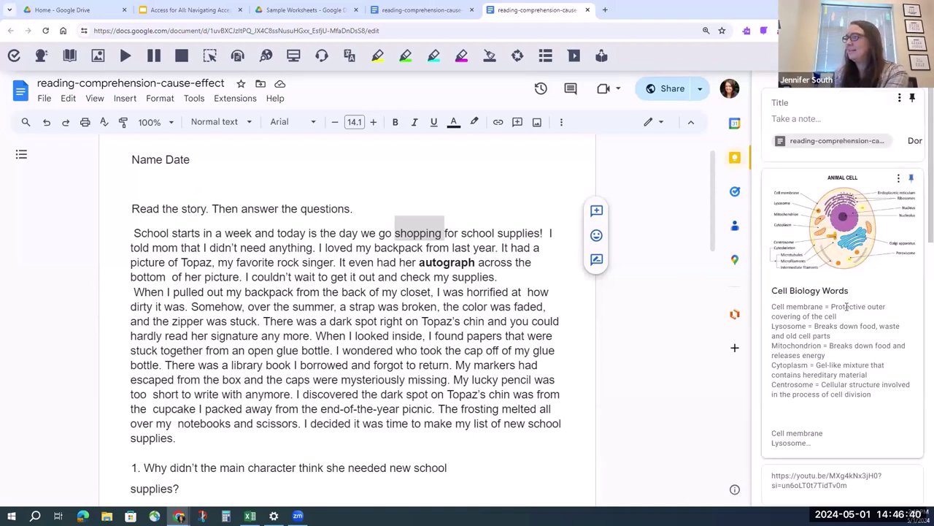
Open the pinned Cell Biology Words note in Keep to view its full word list.
{"action": "scroll", "coordinate": [844, 326], "scroll_direction": "down", "scroll_amount": 1}
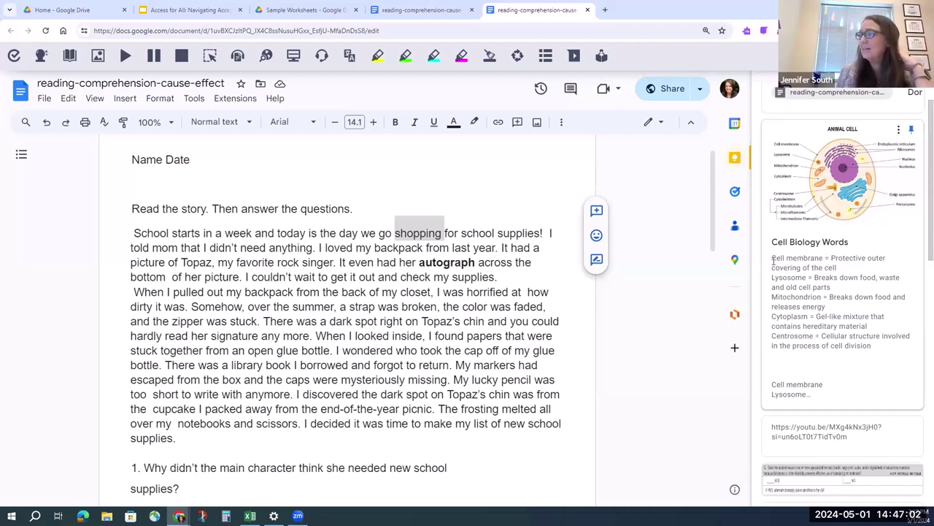
{"action": "scroll", "coordinate": [774, 260], "scroll_direction": "down", "scroll_amount": 1}
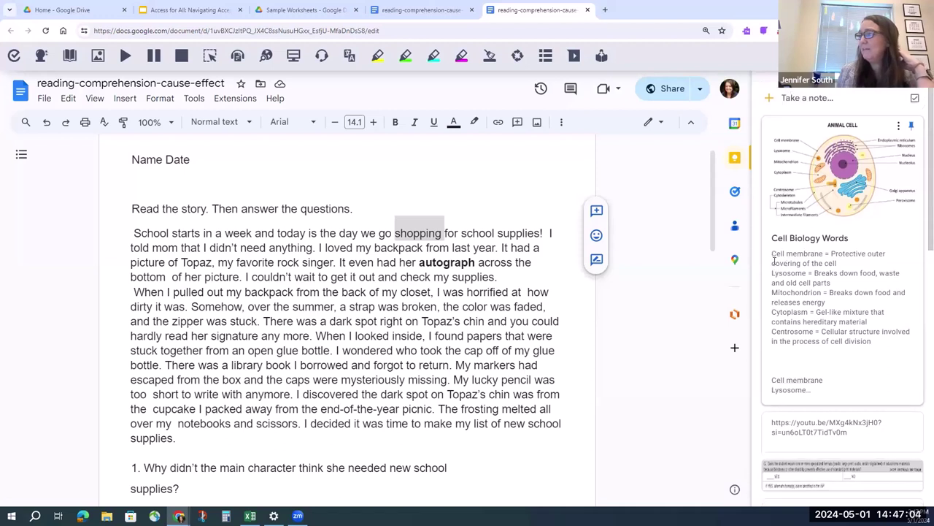
{"action": "left_click", "coordinate": [774, 260]}
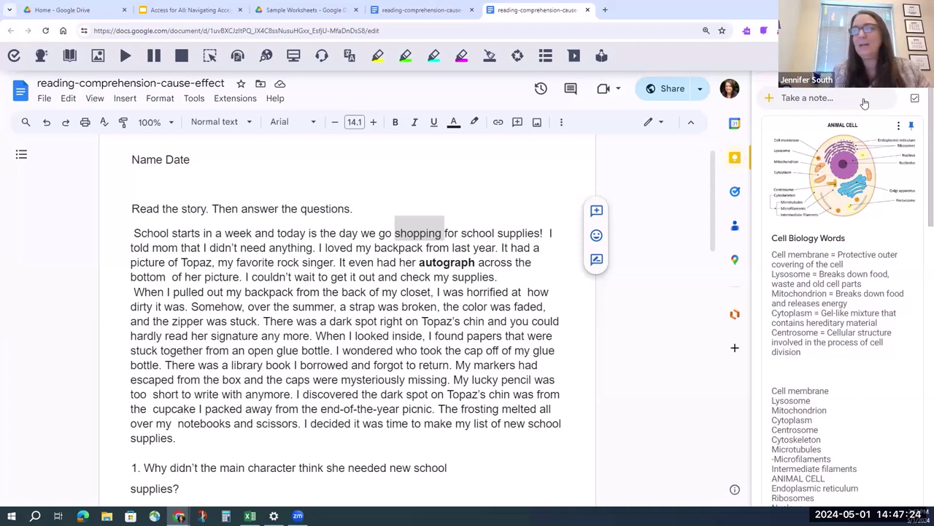
Put away the Keep notes and bring back the Read&Write toolbar above the worksheet.
{"action": "left_click", "coordinate": [658, 196]}
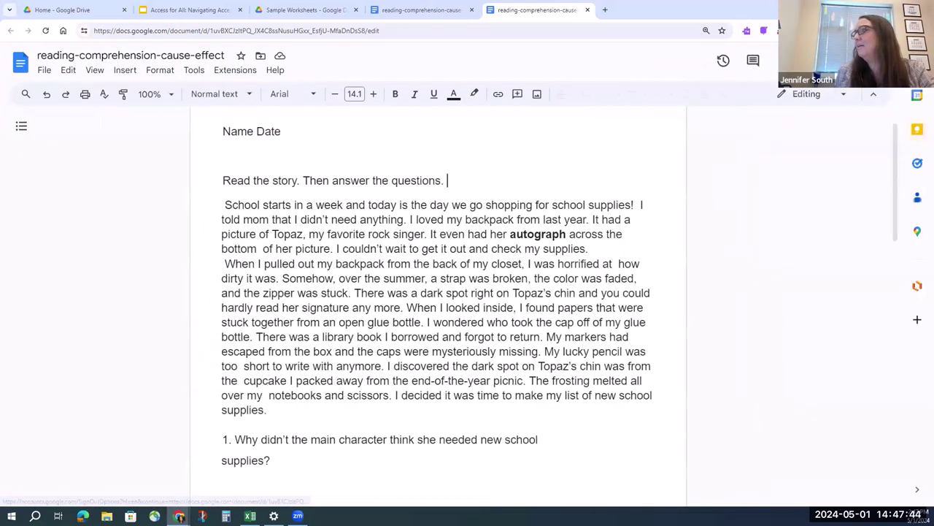
{"action": "left_click", "coordinate": [695, 82]}
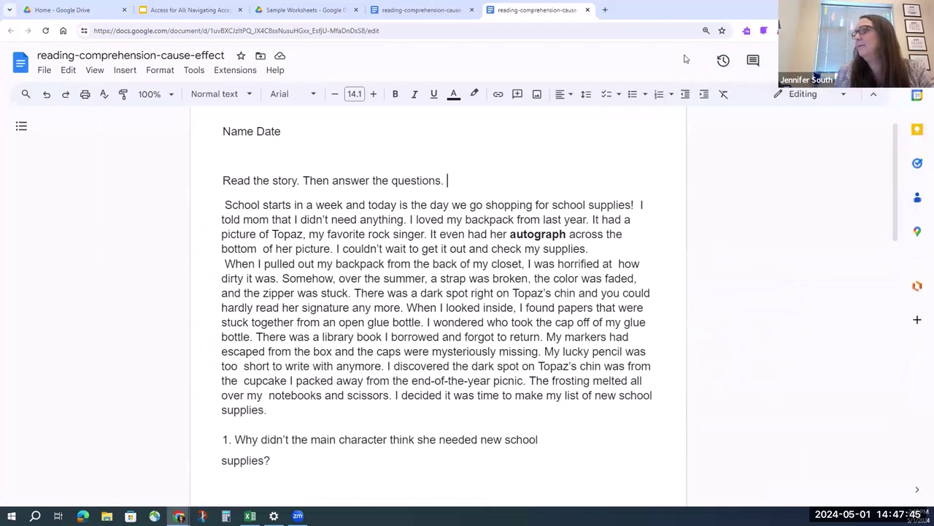
{"action": "left_click", "coordinate": [746, 31]}
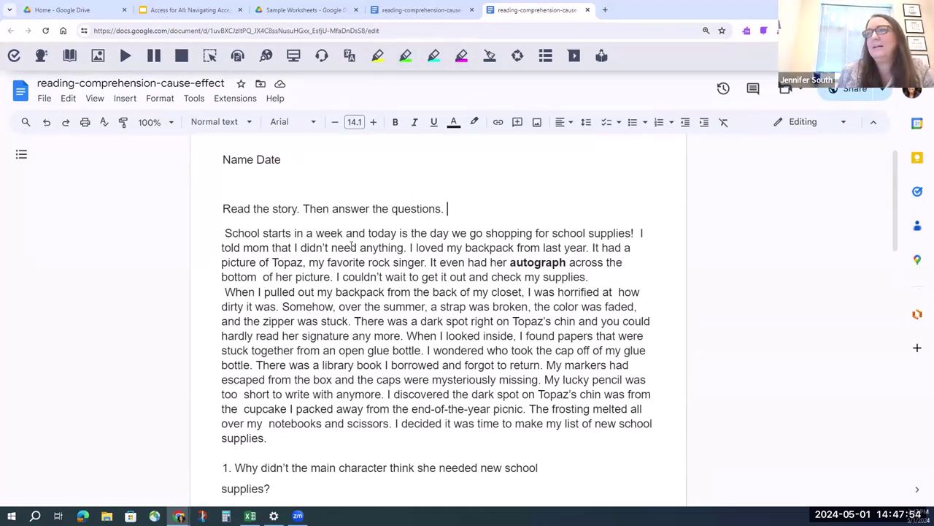
Highlight "anything" in yellow and "dark" in magenta in the story with the Read&Write highlighters.
{"action": "left_click_drag", "start_coordinate": [360, 247], "coordinate": [404, 248]}
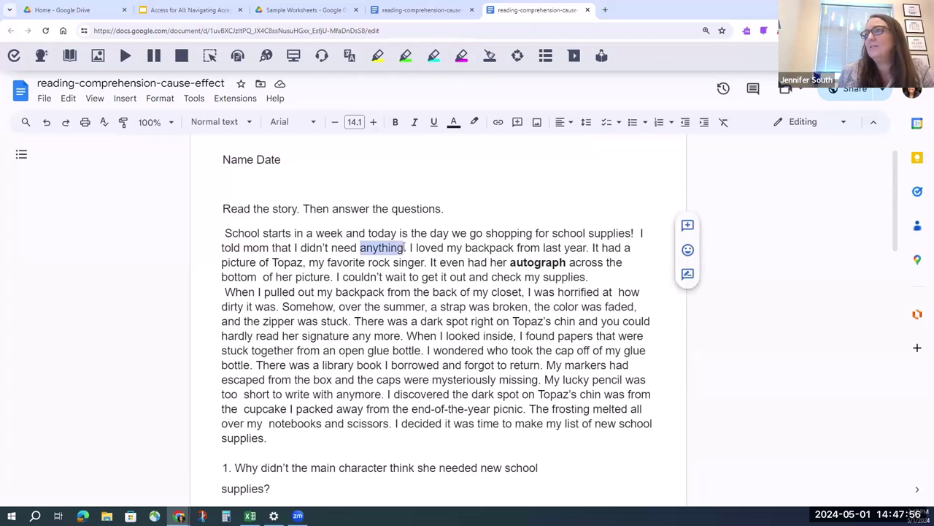
{"action": "left_click", "coordinate": [379, 58]}
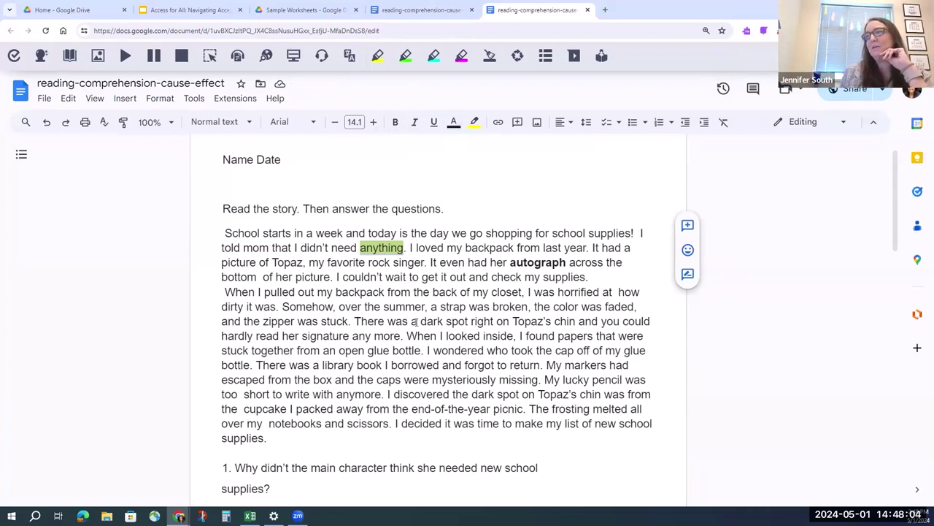
{"action": "mouse_move", "coordinate": [421, 321]}
{"action": "left_mouse_down"}
{"action": "mouse_move", "coordinate": [468, 322]}
{"action": "mouse_move", "coordinate": [443, 321]}
{"action": "left_mouse_up"}
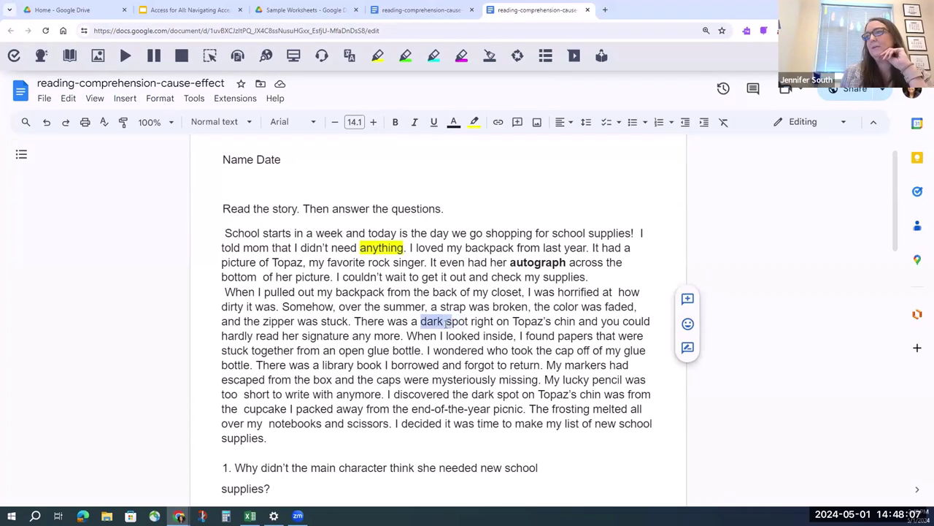
{"action": "left_click", "coordinate": [461, 56]}
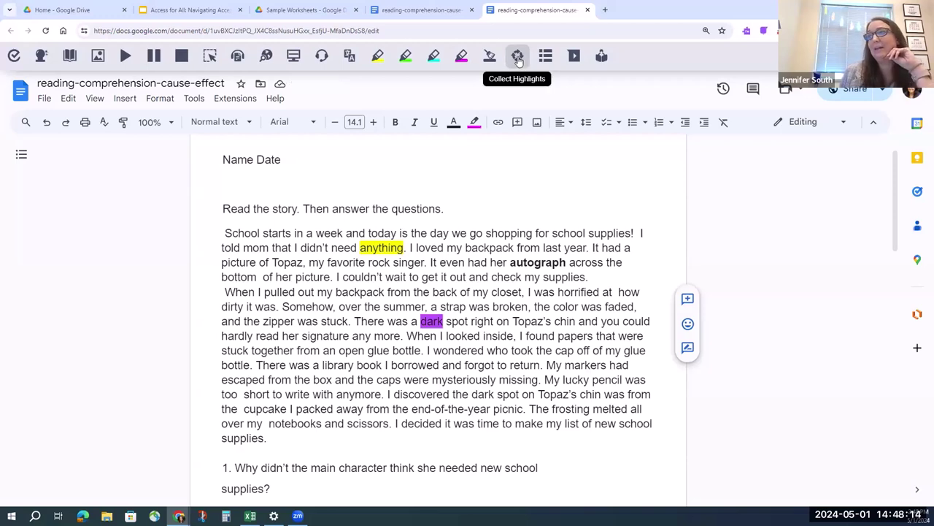
Examine the sorting and color choices for collecting the highlights, then leave the Collect Highlights dialog.
{"action": "left_click", "coordinate": [518, 58]}
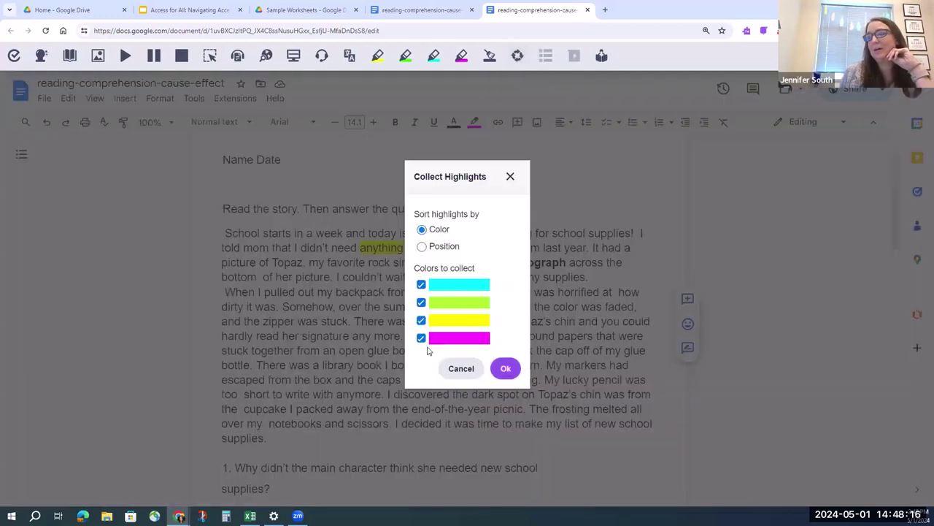
{"action": "left_click", "coordinate": [506, 368]}
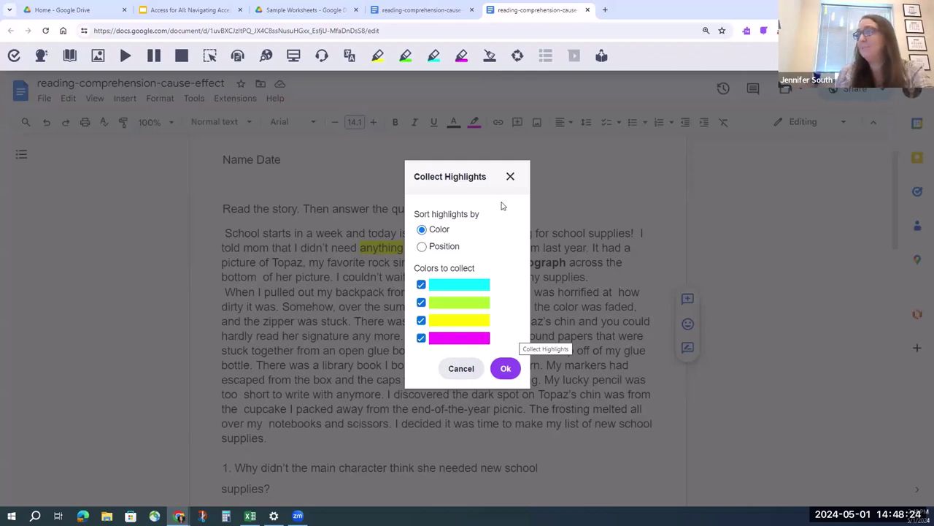
{"action": "left_click", "coordinate": [511, 176]}
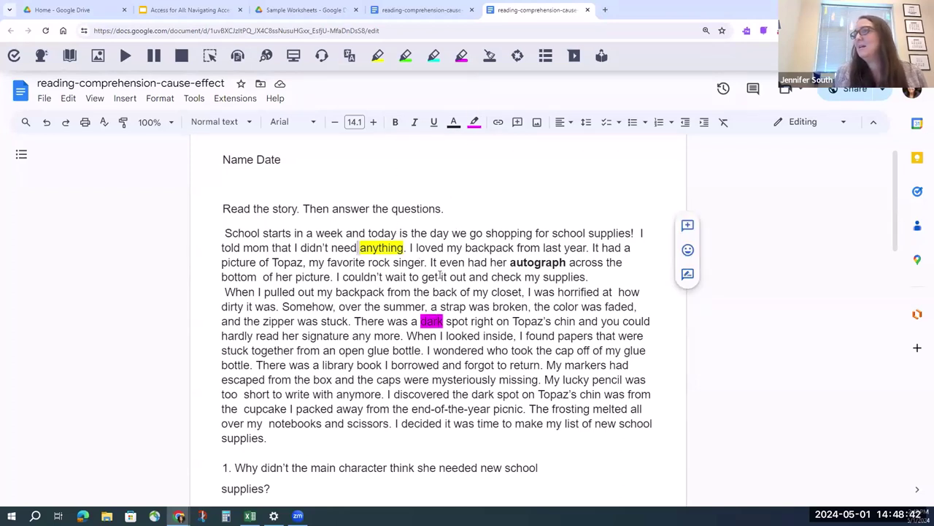
Clear the highlights from the passage running from "anything" to "When I looked".
{"action": "left_click_drag", "start_coordinate": [358, 248], "coordinate": [479, 336]}
{"action": "left_click", "coordinate": [490, 55]}
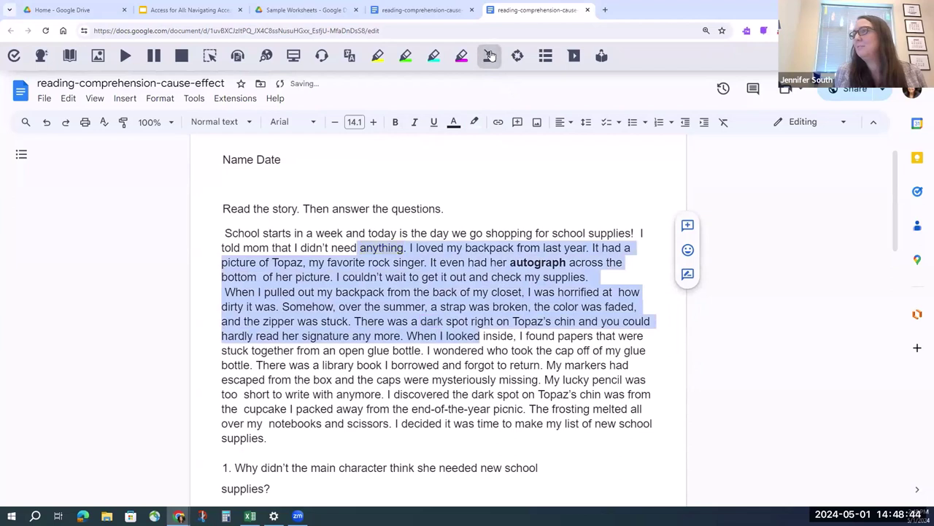
{"action": "left_click", "coordinate": [475, 208]}
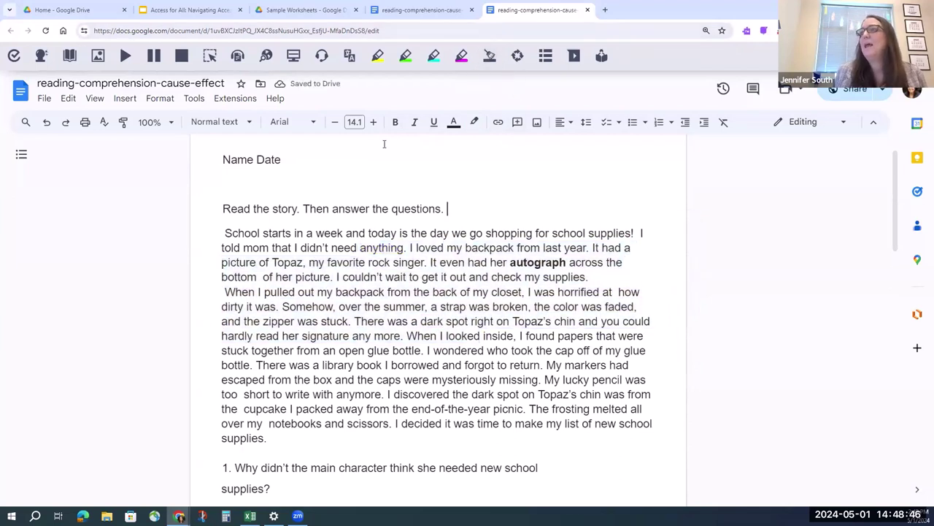
Check the Google Docs highlight color palette for the text "mom that I didn't need anything. I loved".
{"action": "left_click_drag", "start_coordinate": [245, 248], "coordinate": [445, 249]}
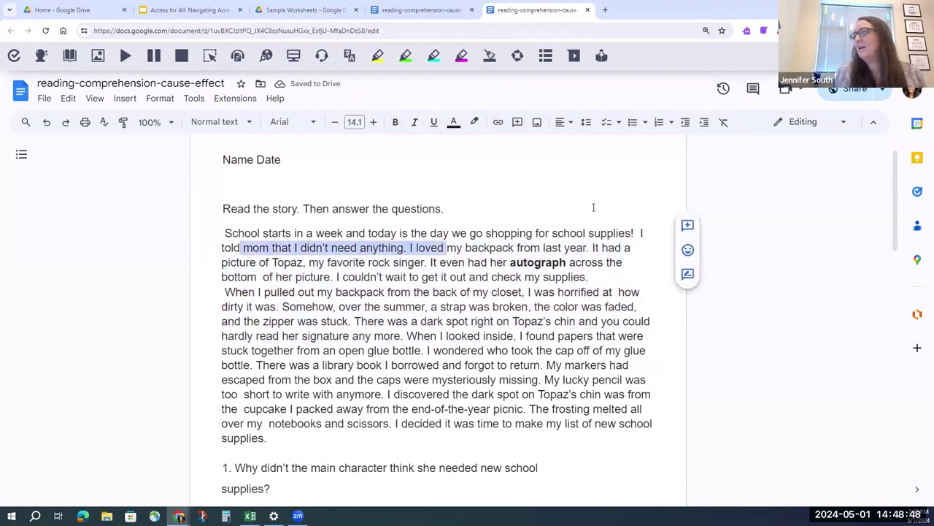
{"action": "left_click", "coordinate": [475, 122]}
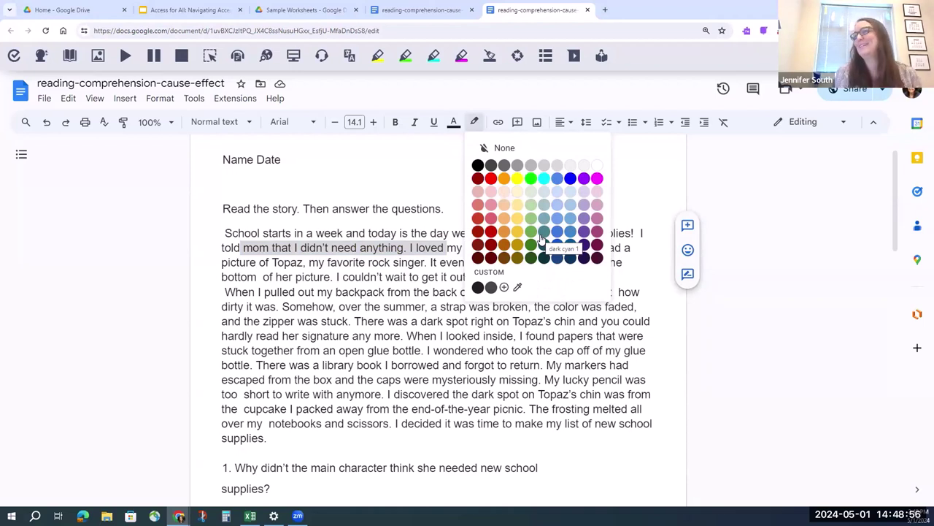
{"action": "left_click", "coordinate": [417, 179]}
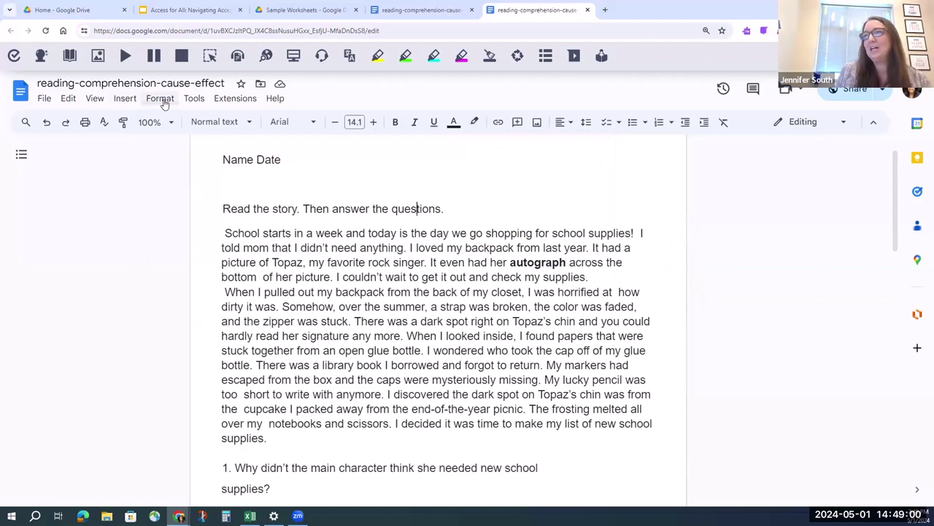
Apply strikethrough to the story's opening, from "School starts in a week" through "I didn't need anything.".
{"action": "left_click_drag", "start_coordinate": [224, 233], "coordinate": [413, 246]}
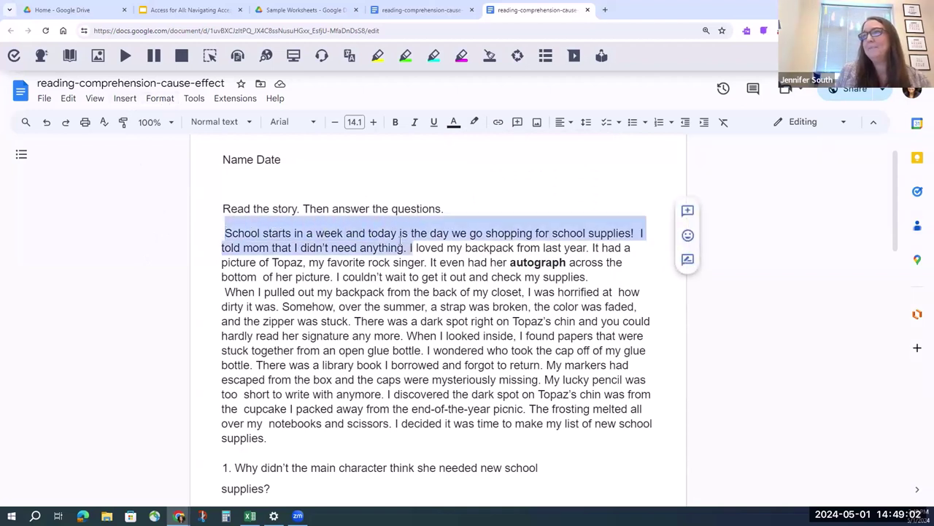
{"action": "left_click", "coordinate": [163, 97]}
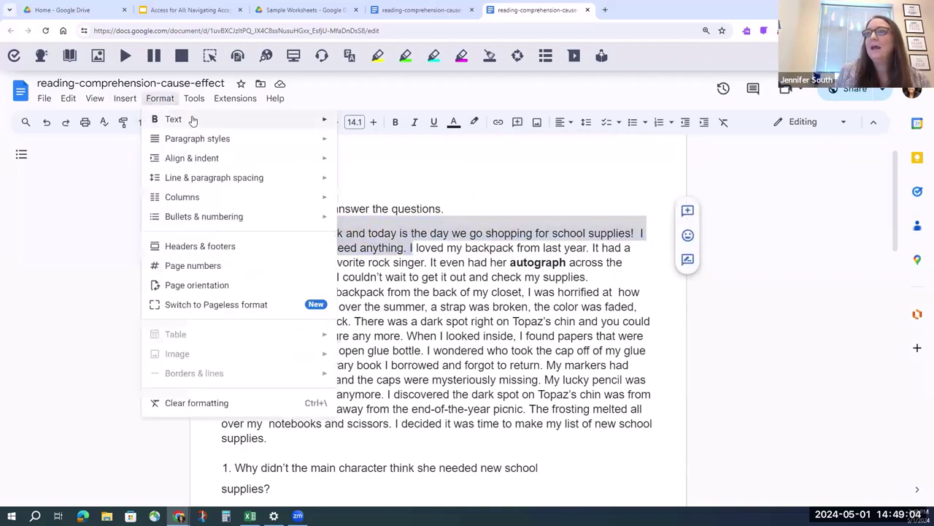
{"action": "mouse_move", "coordinate": [194, 119]}
{"action": "left_click", "coordinate": [365, 179]}
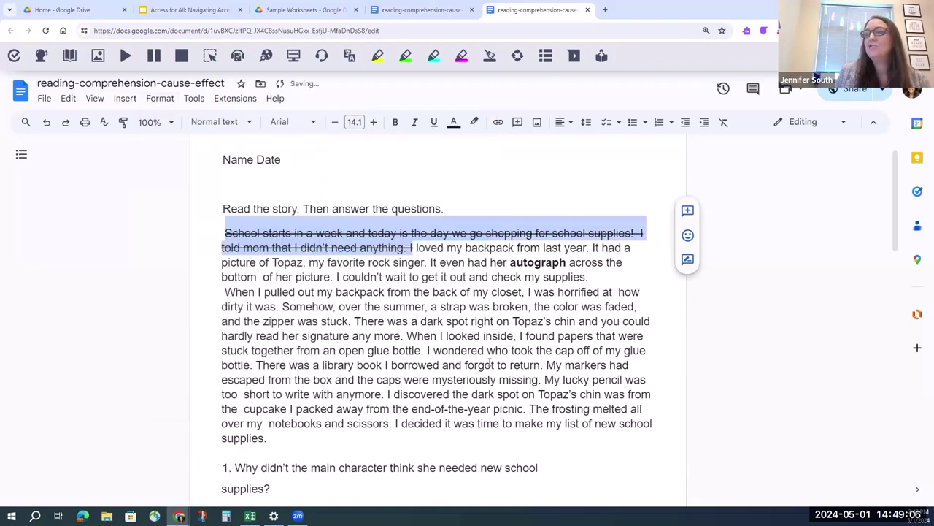
Add extra blank answer space below question 1 of the worksheet.
{"action": "scroll", "coordinate": [421, 362], "scroll_direction": "down", "scroll_amount": 2}
{"action": "scroll", "coordinate": [422, 358], "scroll_direction": "down", "scroll_amount": 1}
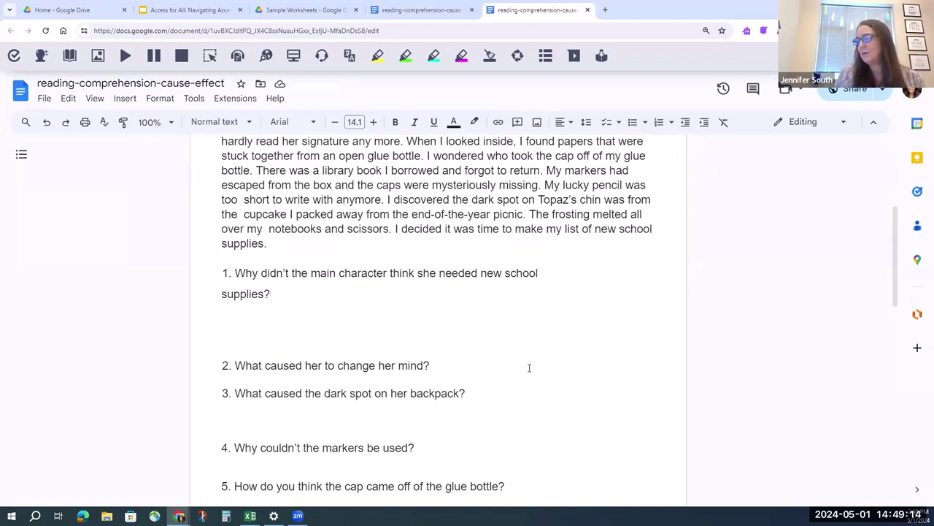
{"action": "key", "text": "Return"}
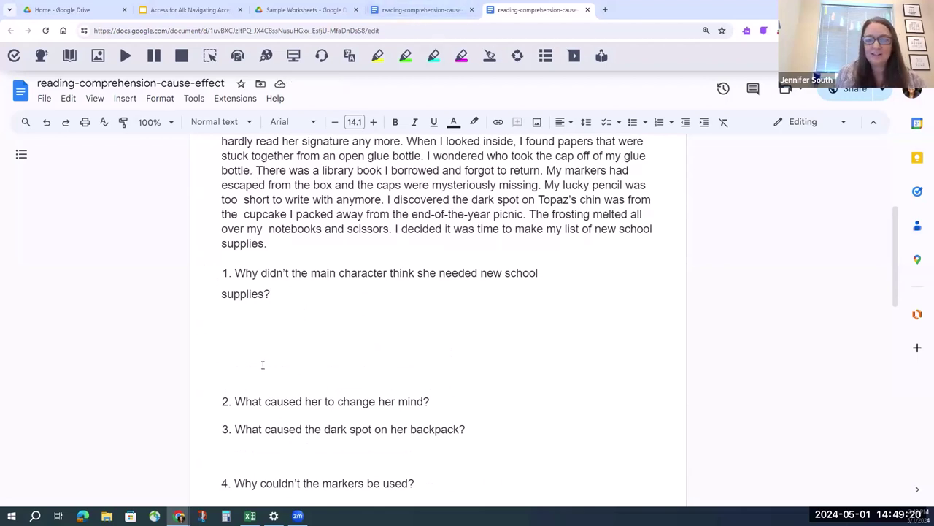
{"action": "scroll", "coordinate": [285, 361], "scroll_direction": "up", "scroll_amount": 1}
{"action": "scroll", "coordinate": [284, 361], "scroll_direction": "up", "scroll_amount": 2}
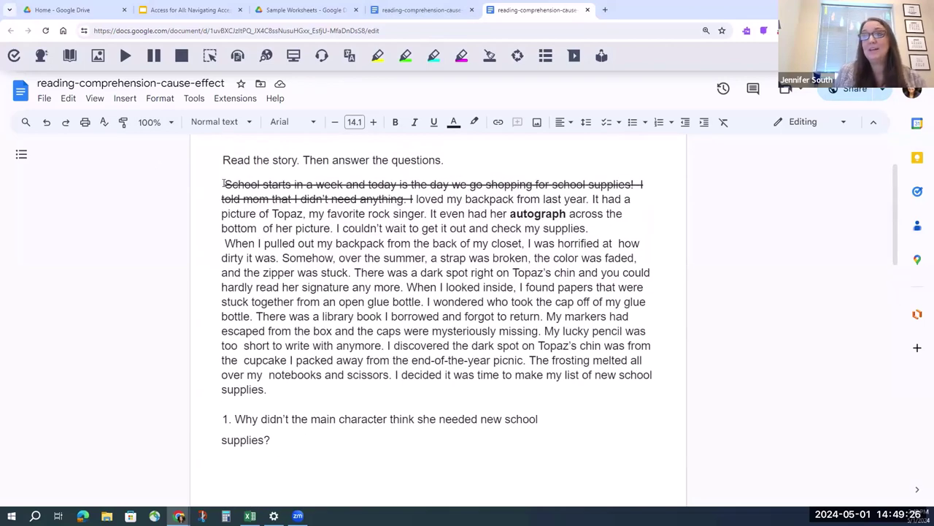
{"action": "scroll", "coordinate": [223, 184], "scroll_direction": "down", "scroll_amount": 1}
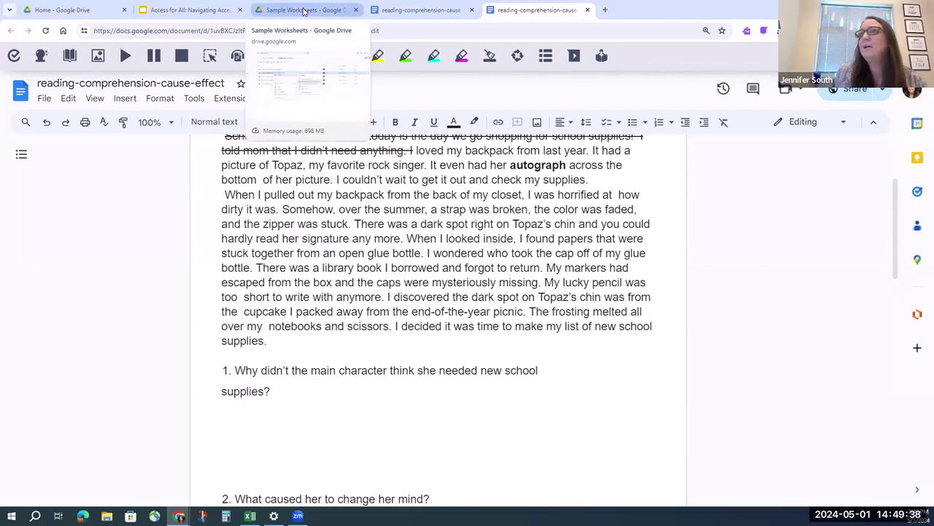
Switch to the Access for All presentation in Google Slides and start the slideshow at the Tools for Daily Use slide.
{"action": "left_click", "coordinate": [181, 10]}
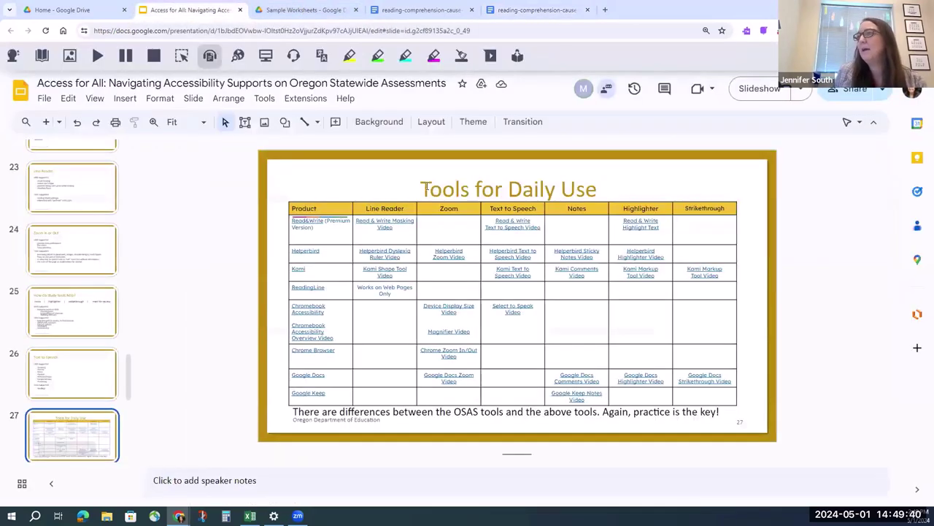
{"action": "scroll", "coordinate": [86, 405], "scroll_direction": "down", "scroll_amount": 1}
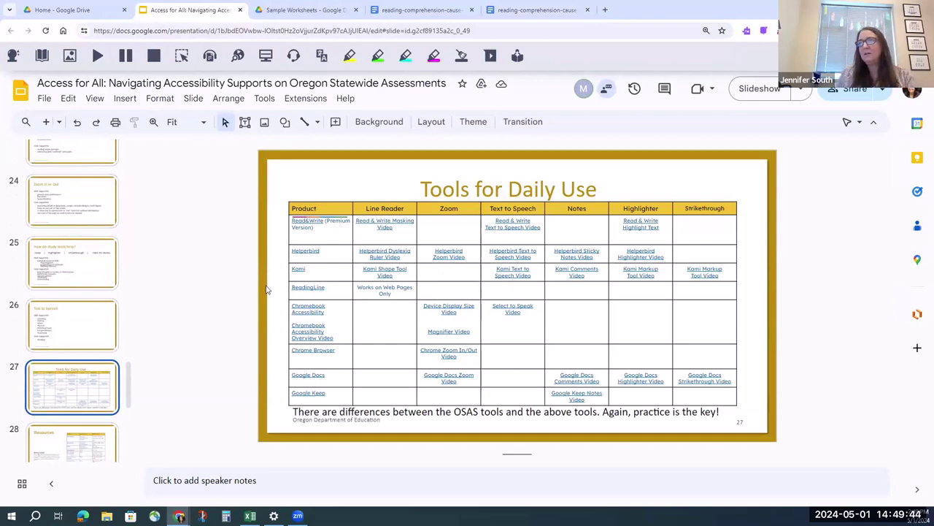
{"action": "left_click", "coordinate": [754, 96]}
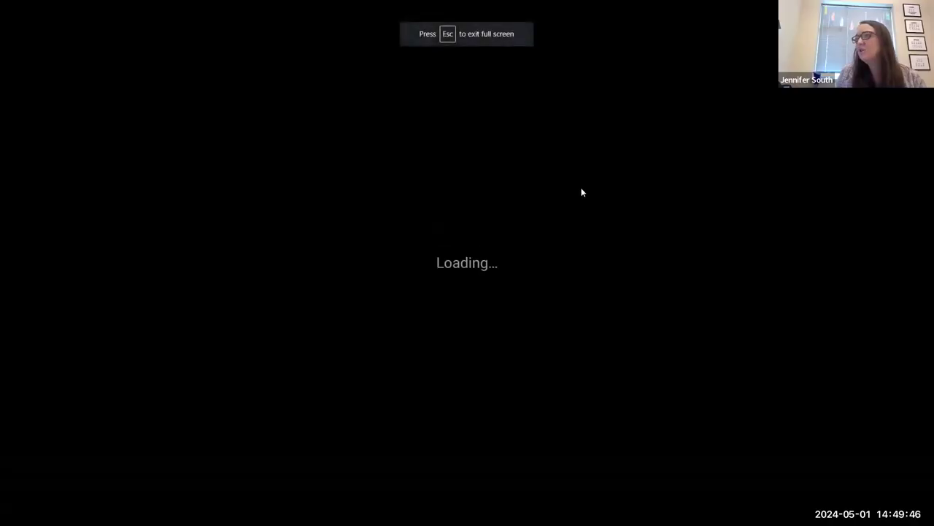